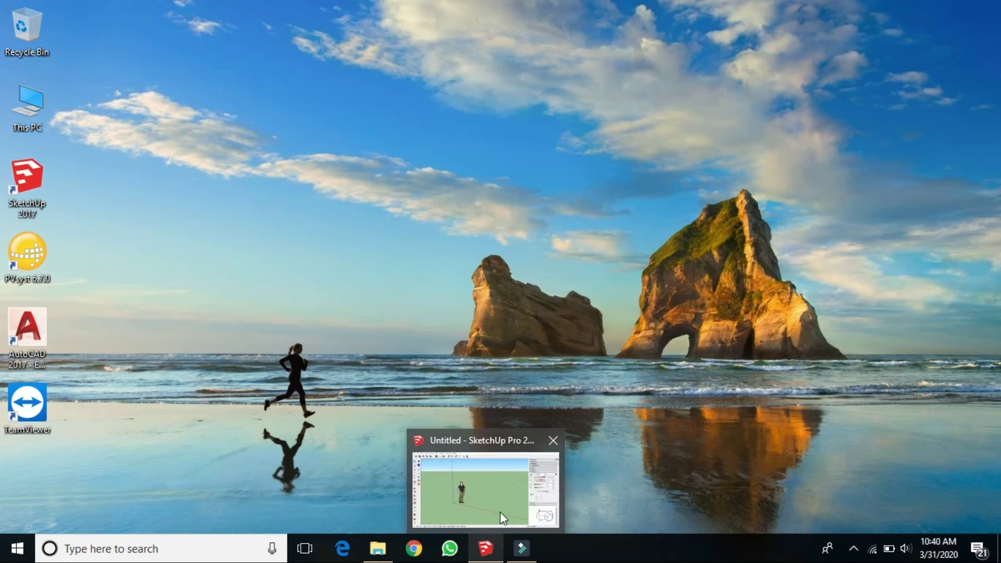
# Step: Restore the untitled SketchUp Pro 2017 window to full screen from the taskbar
pyautogui.click(500, 512)
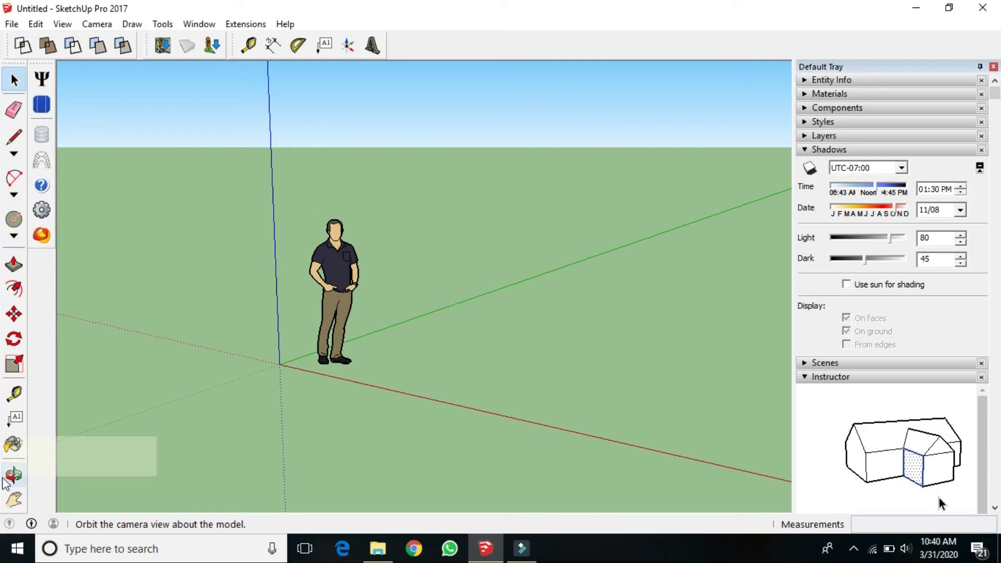
# Step: Turn on Display Shadows so the default figure casts a ground shadow, then reframe the view
pyautogui.click(14, 475)
pyautogui.moveTo(375, 258)
pyautogui.mouseDown()
pyautogui.moveTo(445, 284)
pyautogui.moveTo(586, 301)
pyautogui.mouseUp()
pyautogui.click(420, 319)
pyautogui.click(810, 167)
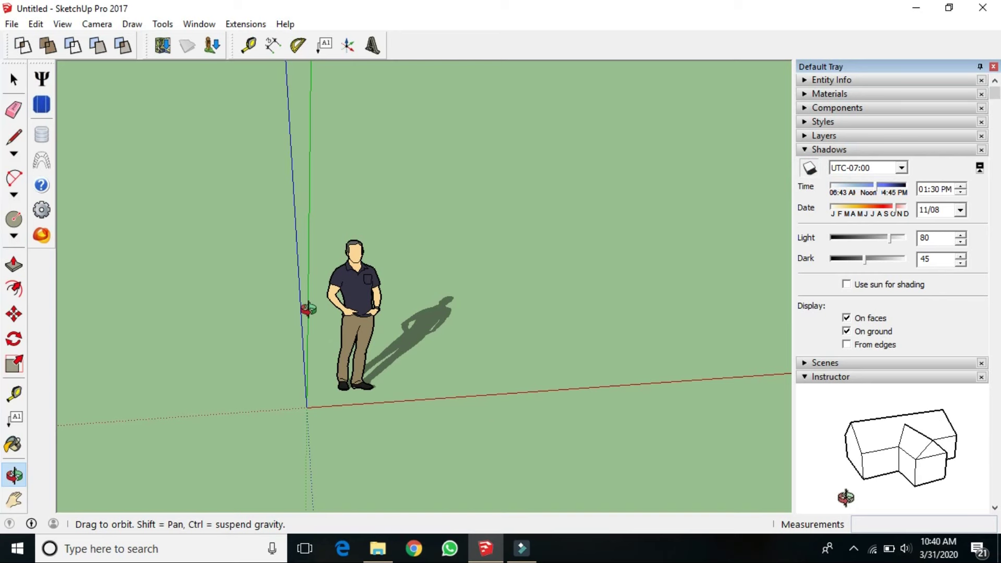
pyautogui.moveTo(172, 362); pyautogui.dragTo(382, 268)
pyautogui.click(14, 500)
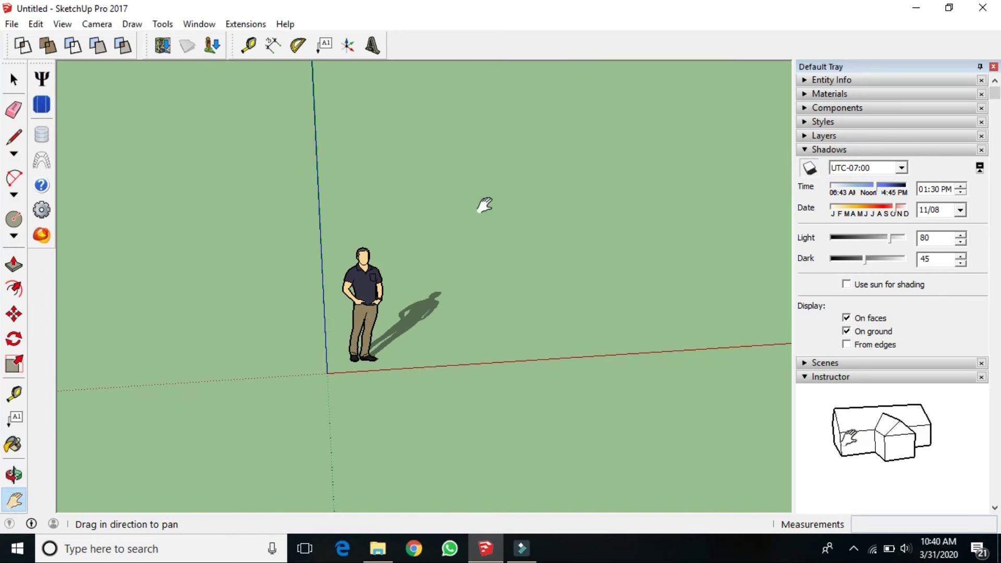
pyautogui.moveTo(482, 205); pyautogui.dragTo(353, 214)
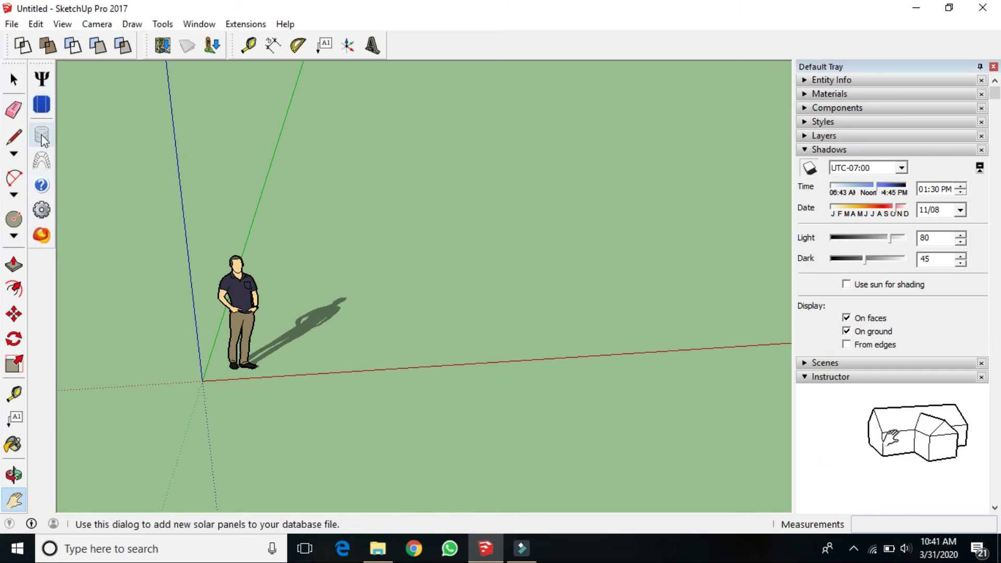
pyautogui.moveTo(436, 170)
pyautogui.mouseDown()
pyautogui.moveTo(377, 202)
pyautogui.moveTo(327, 192)
pyautogui.mouseUp()
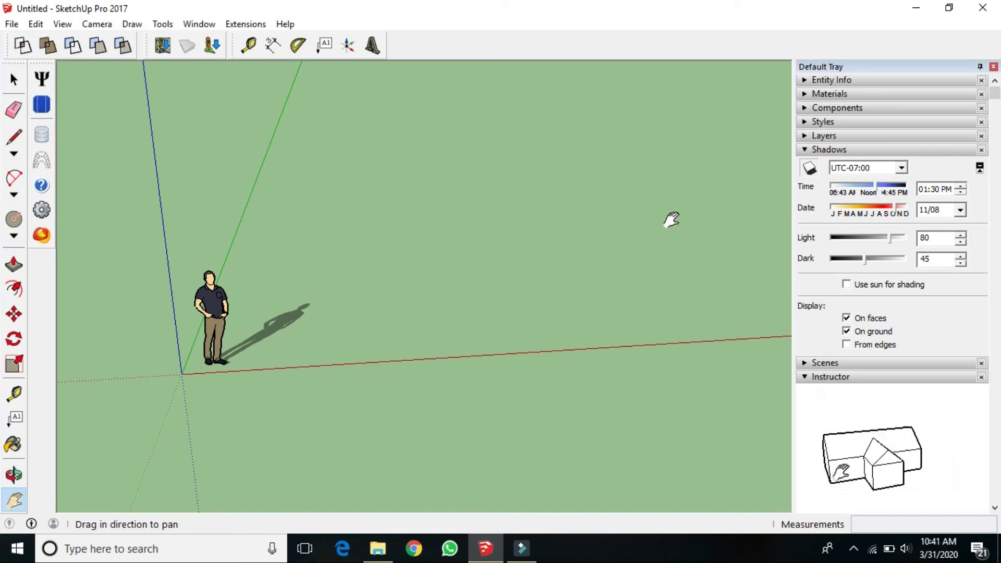
# Step: Change the shadow time zone, trying UTC-02:30 and UTC+04:00 before settling on UTC+04:30
pyautogui.click(902, 169)
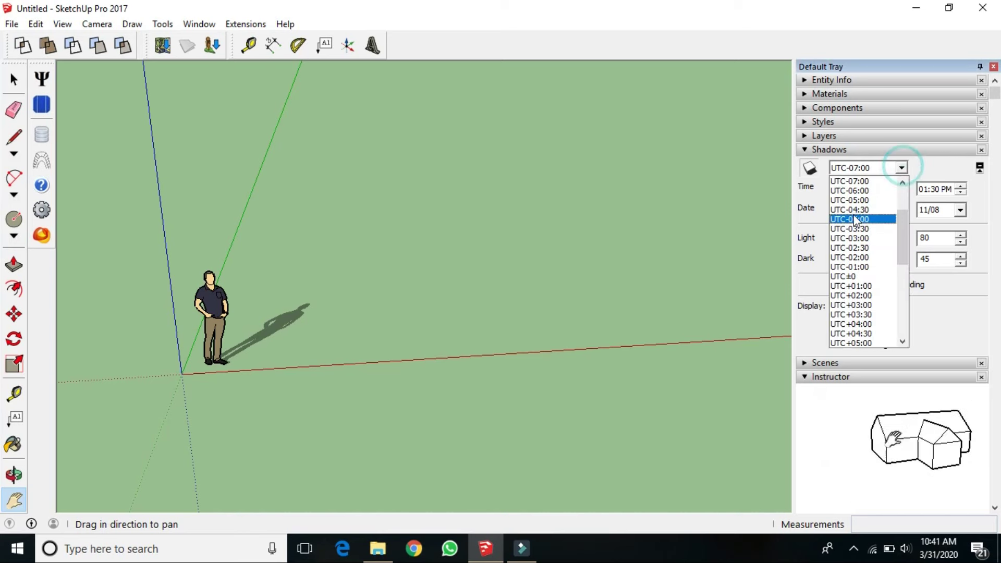
pyautogui.click(864, 249)
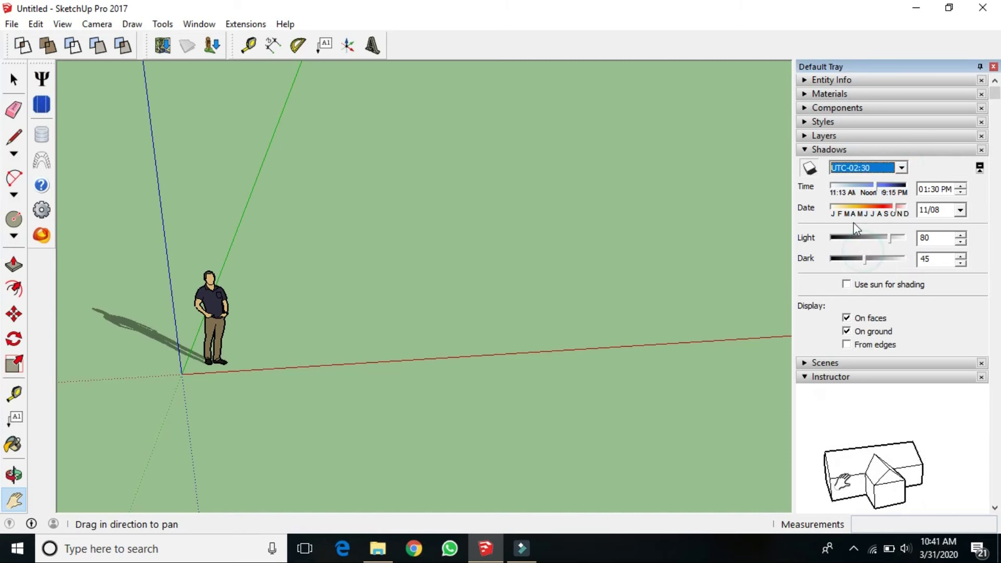
pyautogui.click(904, 167)
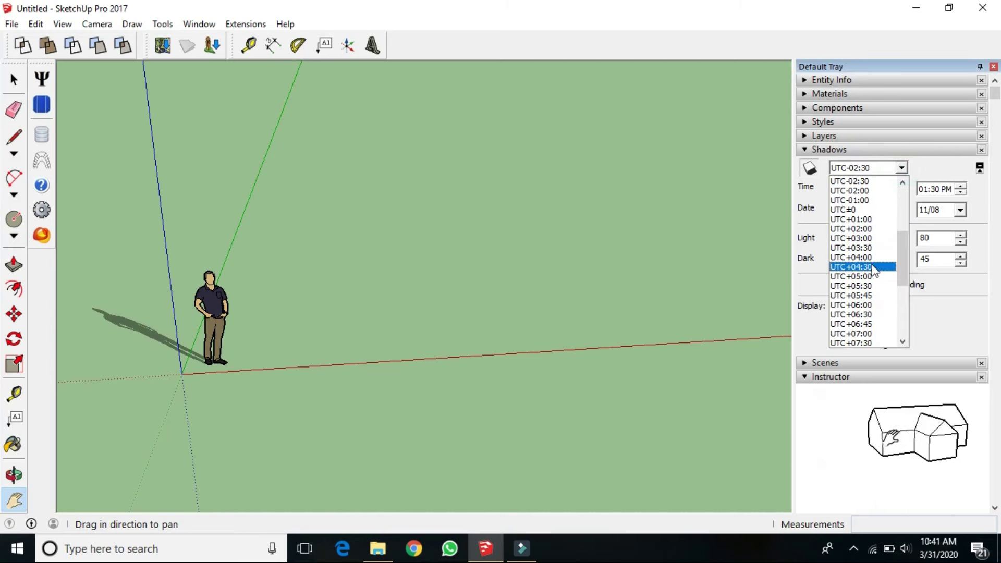
pyautogui.click(867, 258)
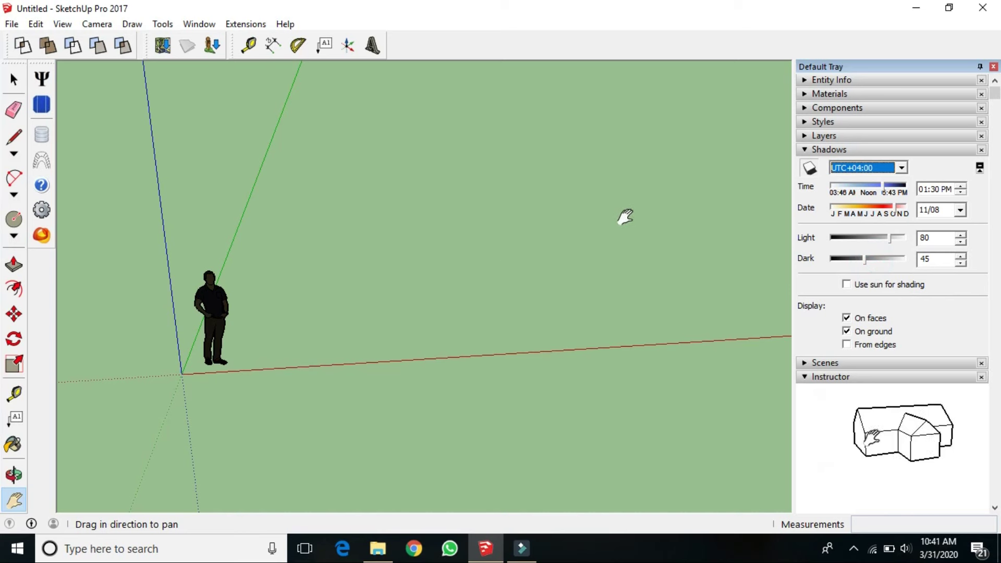
pyautogui.click(901, 167)
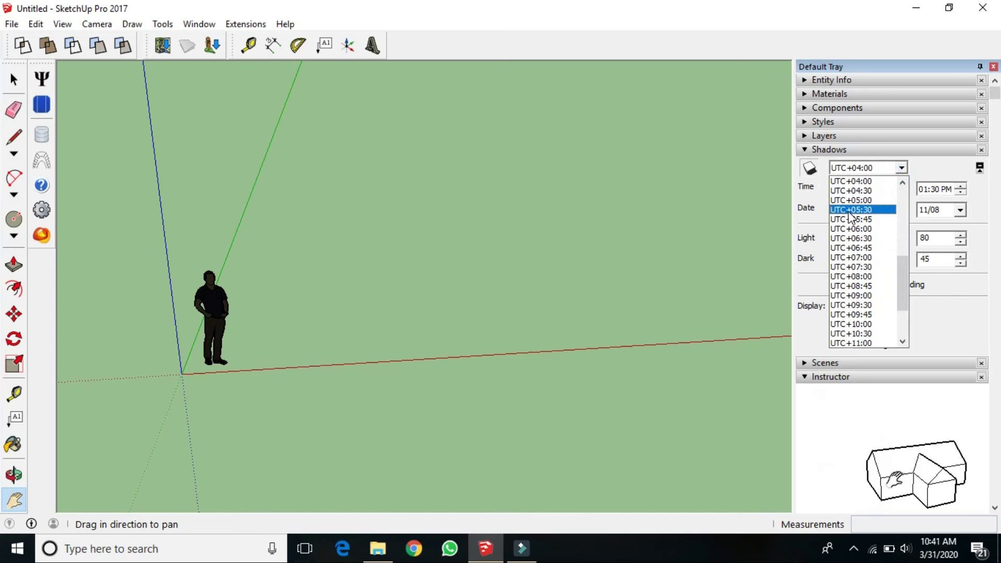
pyautogui.click(871, 190)
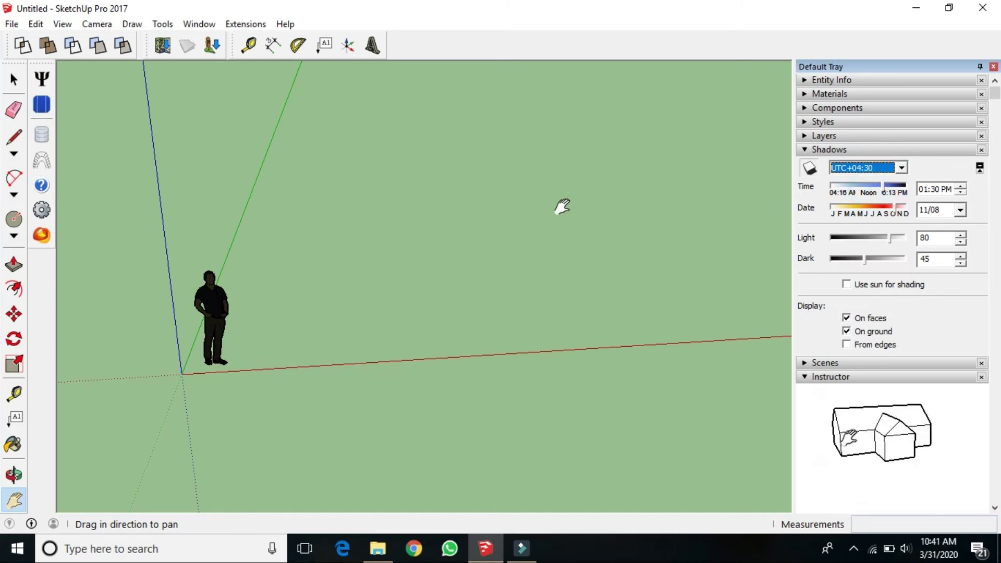
# Step: Import a zoomed-out farmland satellite region via File > Geo-location > Add Location
pyautogui.click(12, 24)
pyautogui.moveTo(51, 186)
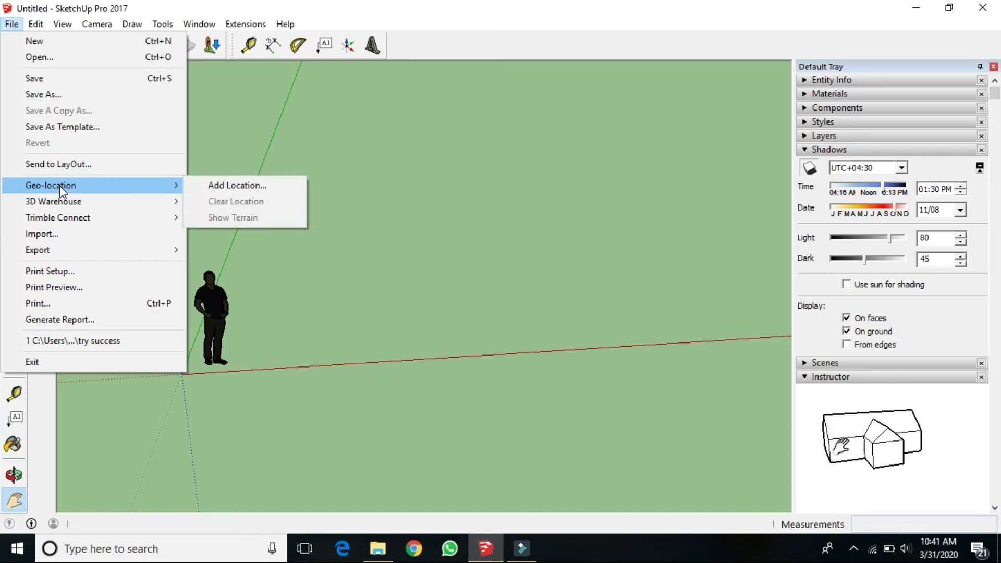
pyautogui.click(188, 186)
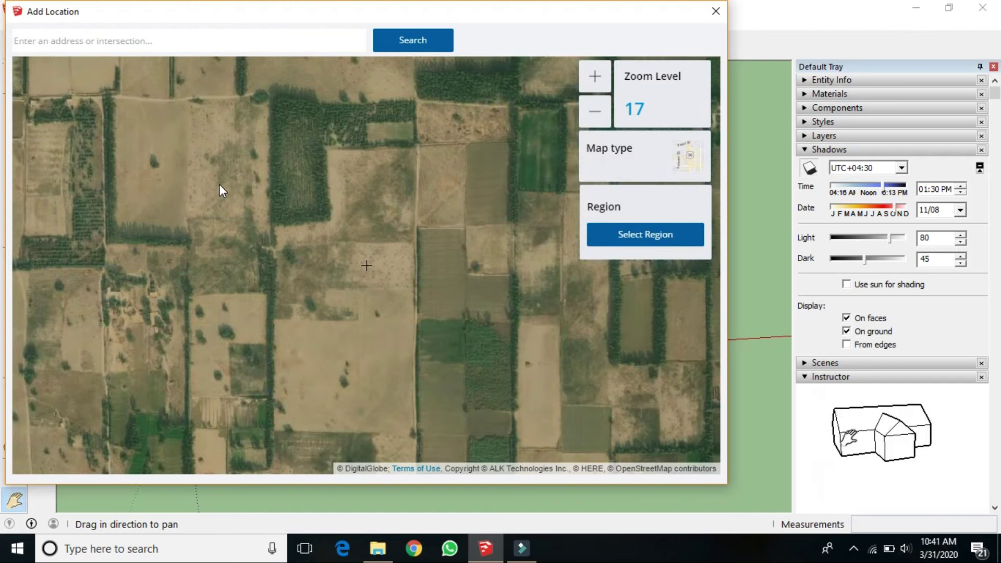
pyautogui.scroll(-1, 231, 186)
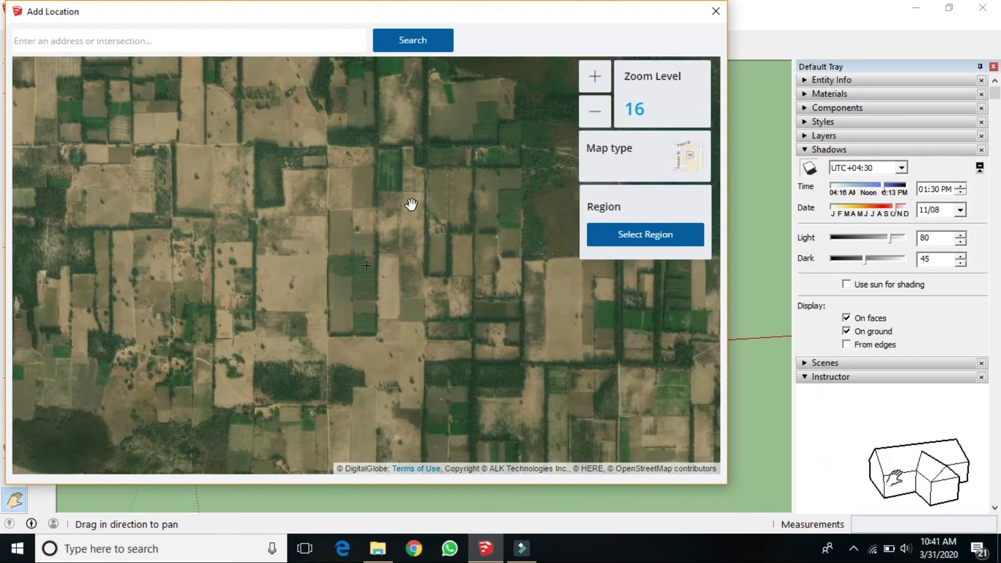
pyautogui.click(645, 252)
pyautogui.click(633, 234)
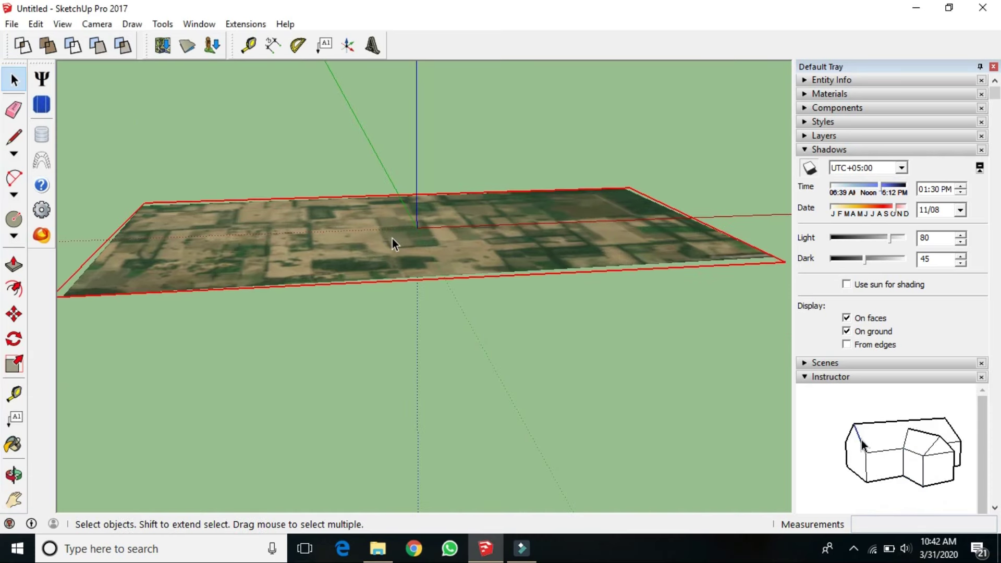
# Step: Unlock the imported terrain image and erase it
pyautogui.click(14, 500)
pyautogui.moveTo(197, 436); pyautogui.dragTo(264, 342)
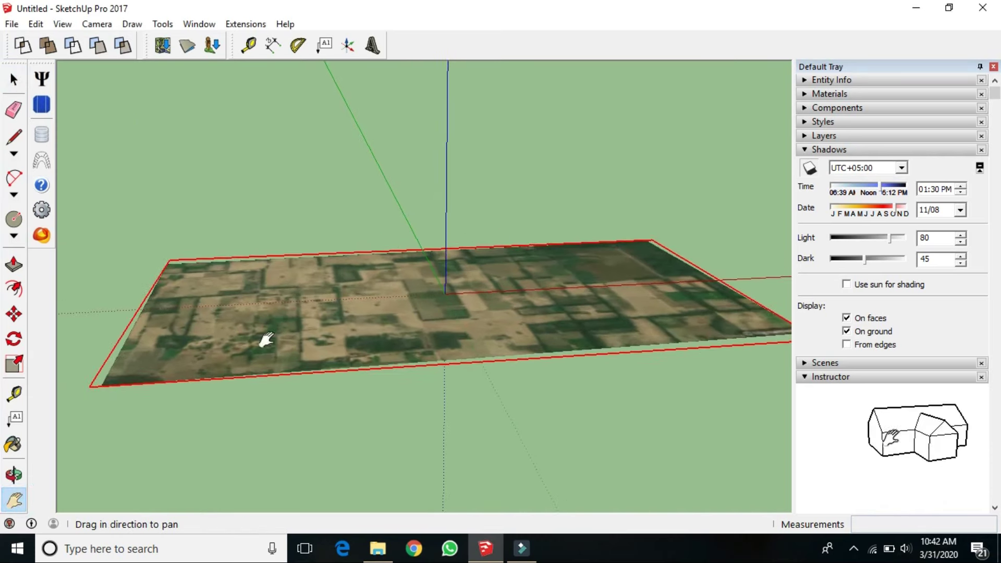
pyautogui.click(14, 78)
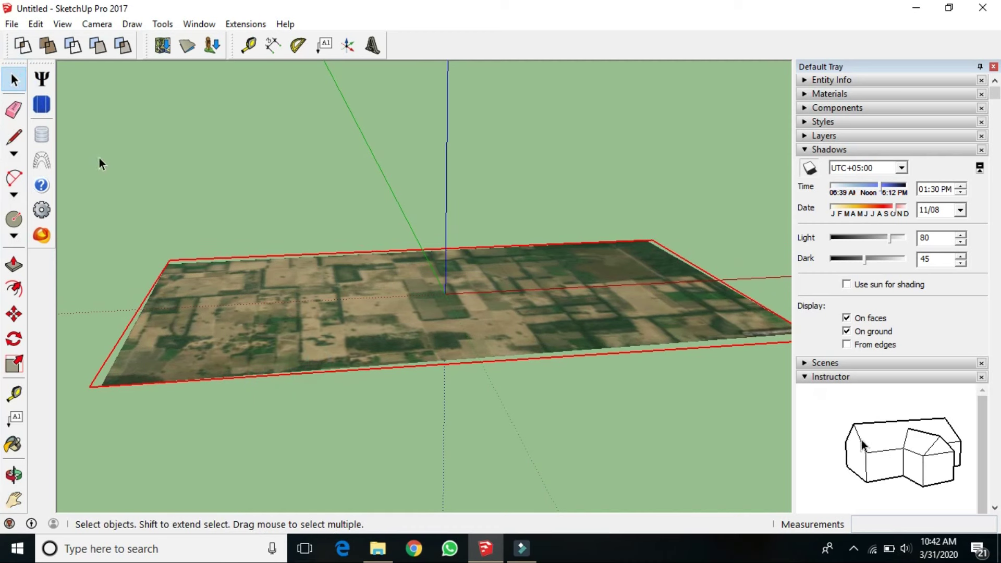
pyautogui.rightClick(347, 330)
pyautogui.click(403, 152)
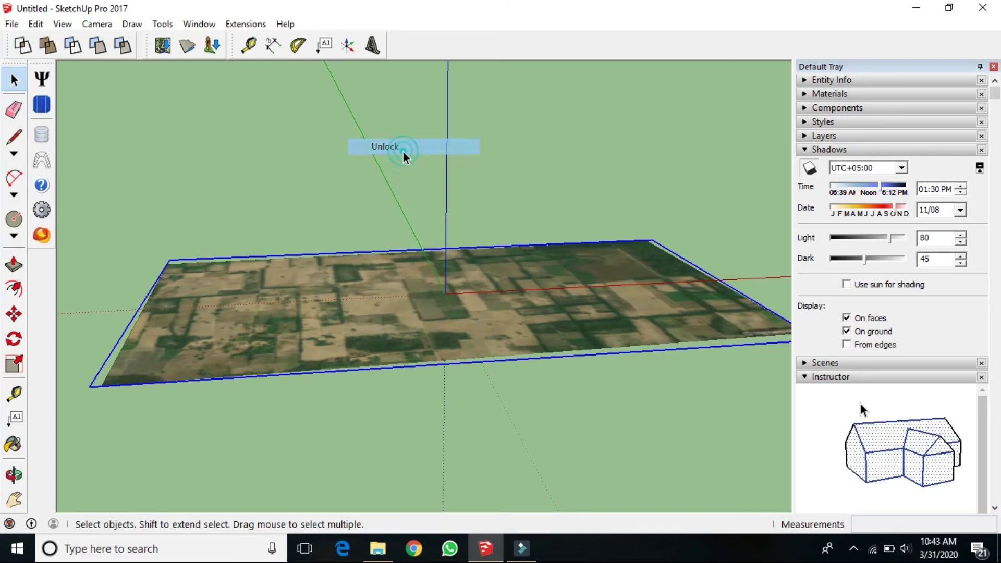
pyautogui.rightClick(333, 321)
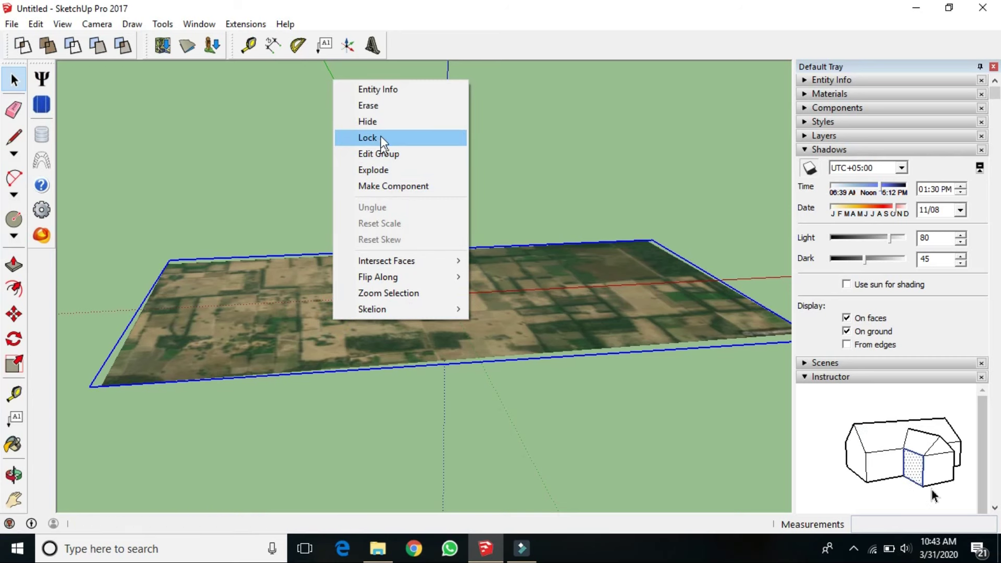
pyautogui.click(388, 104)
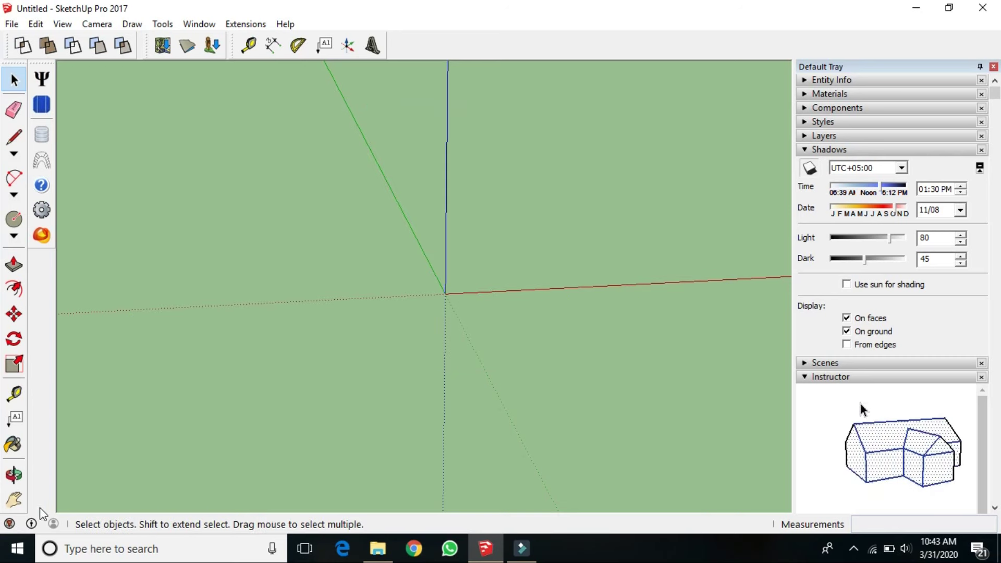
# Step: Pan and zoom to bring the origin and the figure back into view
pyautogui.click(14, 500)
pyautogui.moveTo(338, 349)
pyautogui.mouseDown()
pyautogui.moveTo(324, 363)
pyautogui.moveTo(425, 338)
pyautogui.moveTo(326, 301)
pyautogui.moveTo(238, 338)
pyautogui.mouseUp()
pyautogui.moveTo(280, 268); pyautogui.dragTo(326, 340)
pyautogui.scroll(-2, 412, 264)
pyautogui.scroll(-2, 387, 297)
pyautogui.moveTo(393, 286)
pyautogui.mouseDown()
pyautogui.moveTo(298, 319)
pyautogui.moveTo(391, 277)
pyautogui.mouseUp()
# Step: Draw a 15' by 10' rectangle on the ground beside the figure, closing it into a face
pyautogui.click(15, 480)
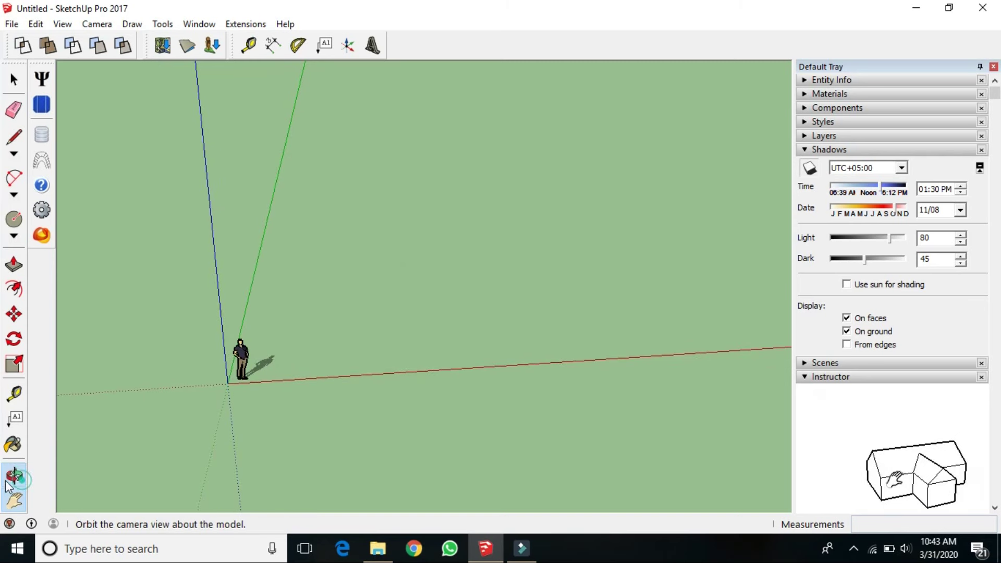
pyautogui.moveTo(335, 315); pyautogui.dragTo(346, 329)
pyautogui.click(14, 137)
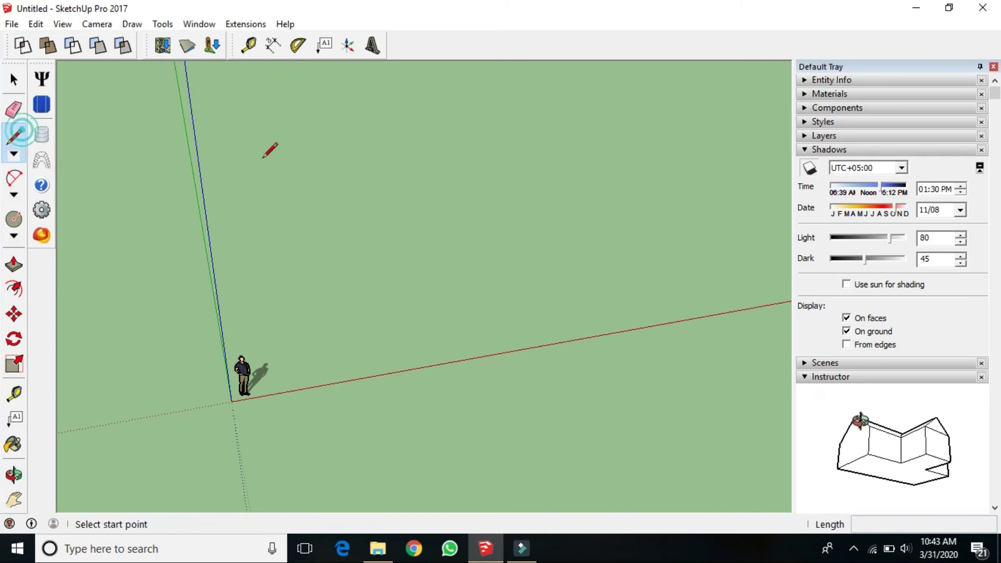
pyautogui.click(291, 152)
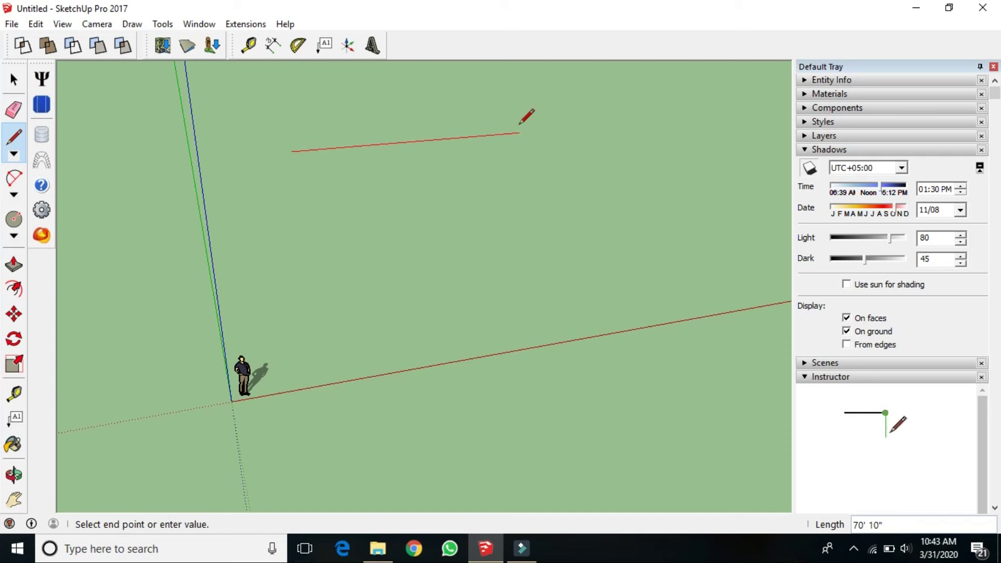
pyautogui.press('Escape')
pyautogui.click(306, 326)
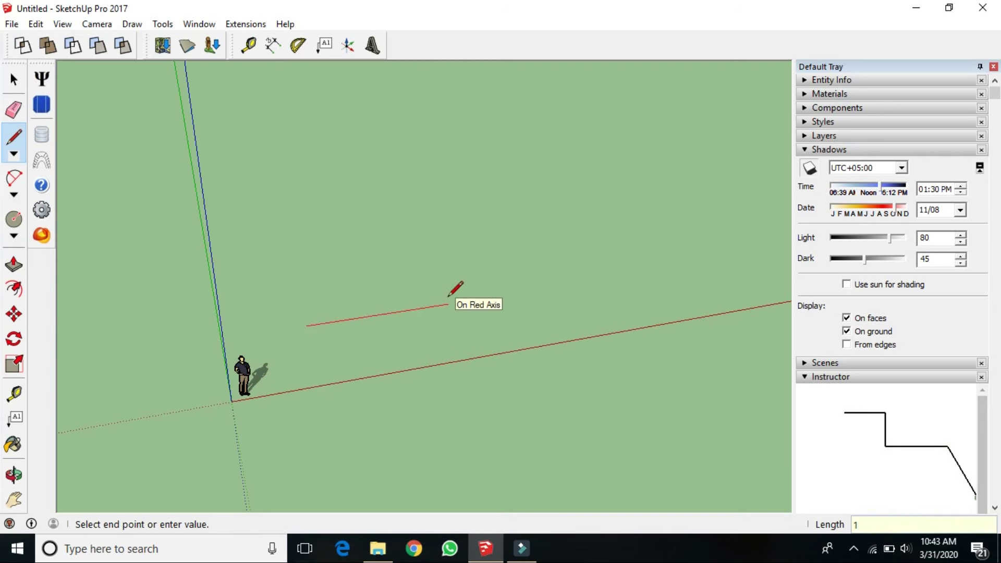
pyautogui.write("5' 5/16")
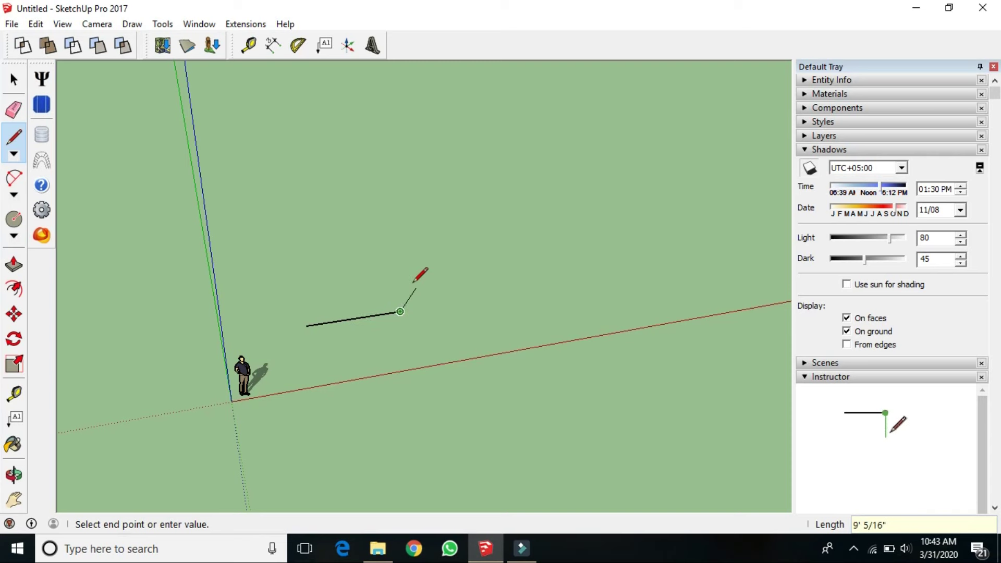
pyautogui.write("15'")
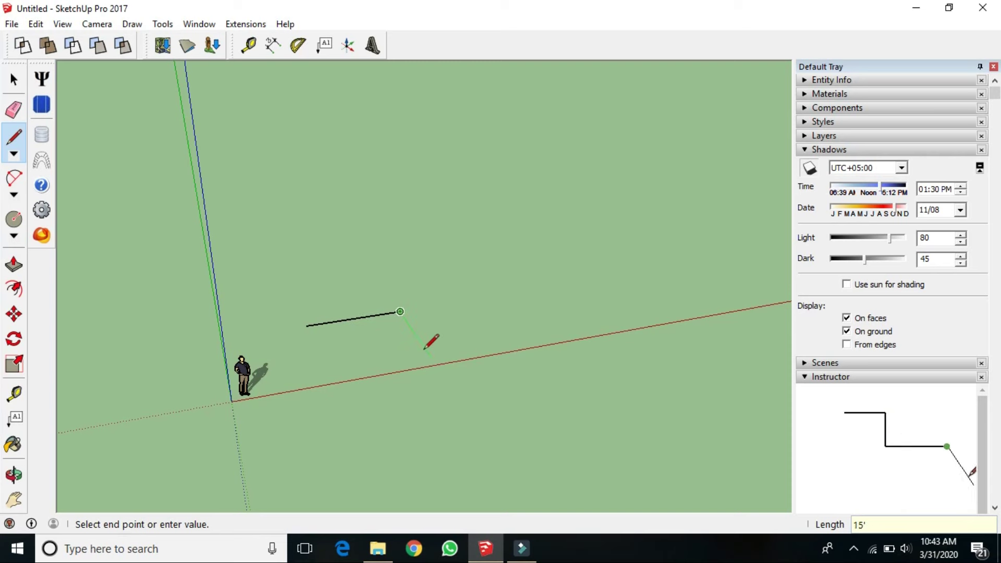
pyautogui.write('1')
pyautogui.press('Return')
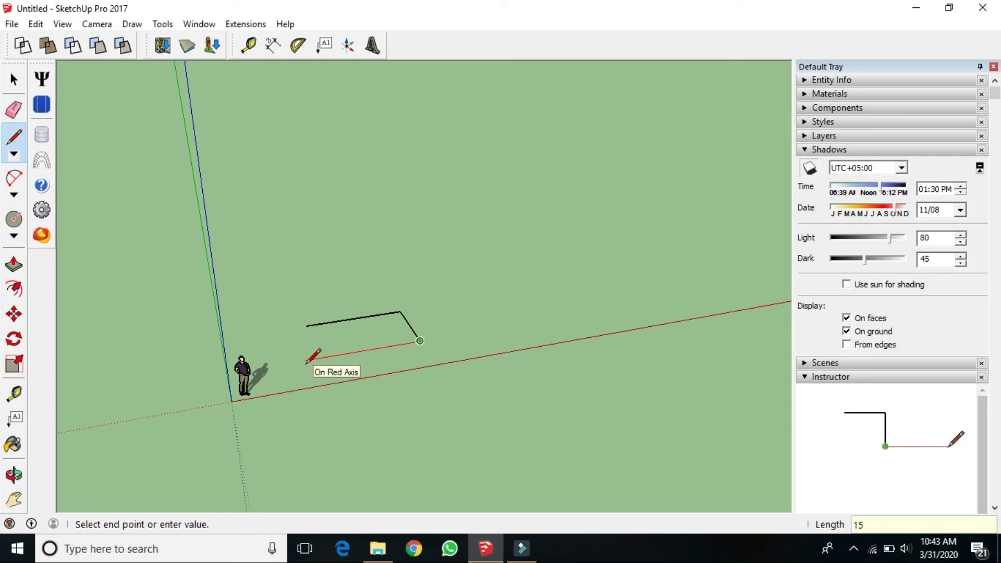
pyautogui.press('Return')
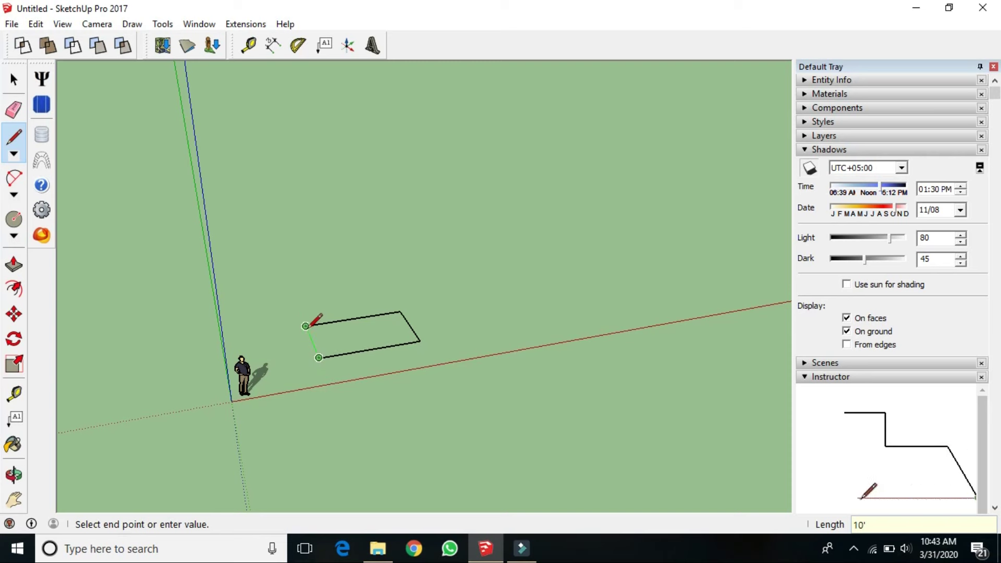
pyautogui.click(307, 327)
pyautogui.press('space')
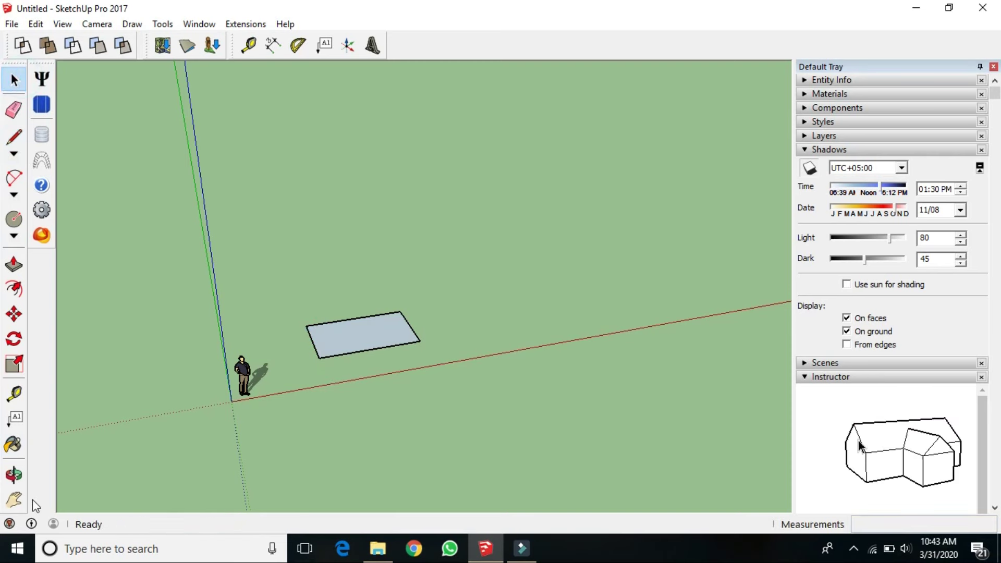
# Step: Select the rectangle face and attempt an offset, erasing then undoing the accidental inner face
pyautogui.click(14, 500)
pyautogui.scroll(3, 271, 371)
pyautogui.scroll(2, 272, 380)
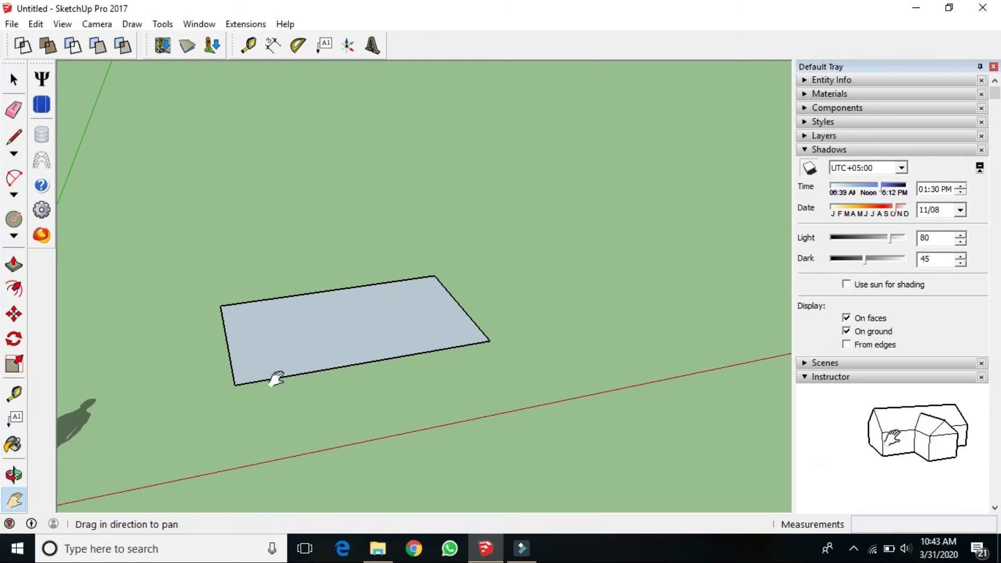
pyautogui.scroll(1, 232, 368)
pyautogui.press('space')
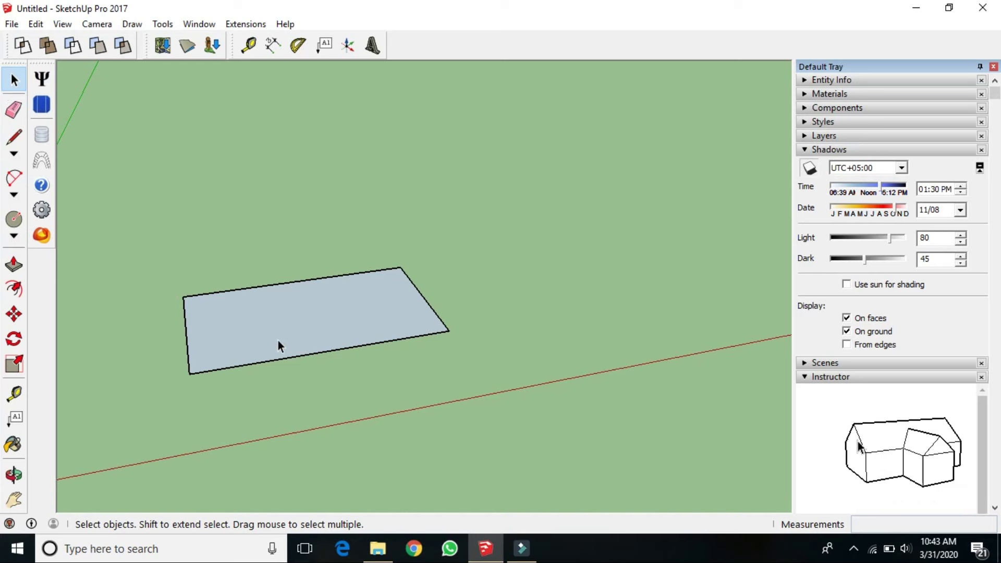
pyautogui.click(277, 340)
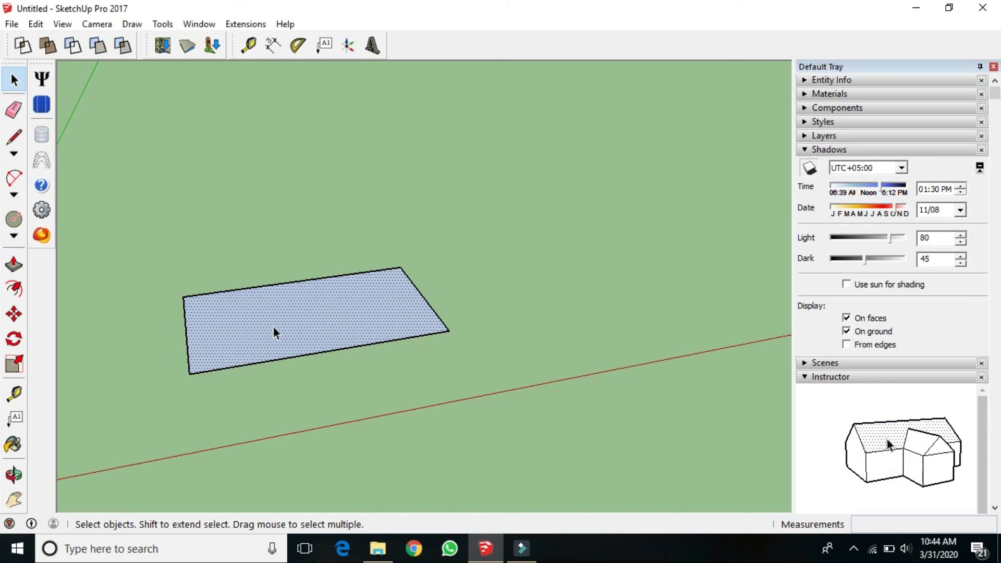
pyautogui.click(14, 289)
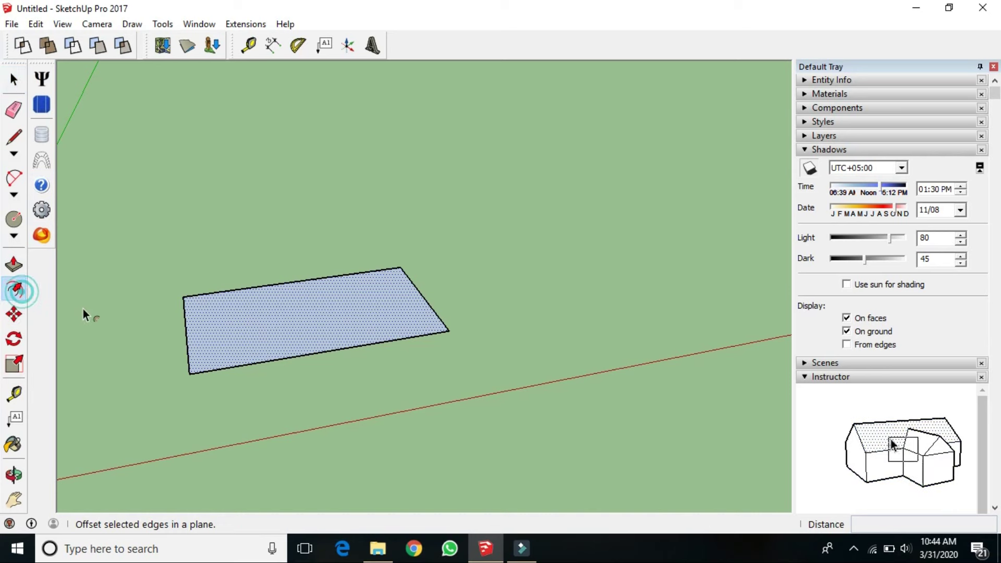
pyautogui.click(226, 340)
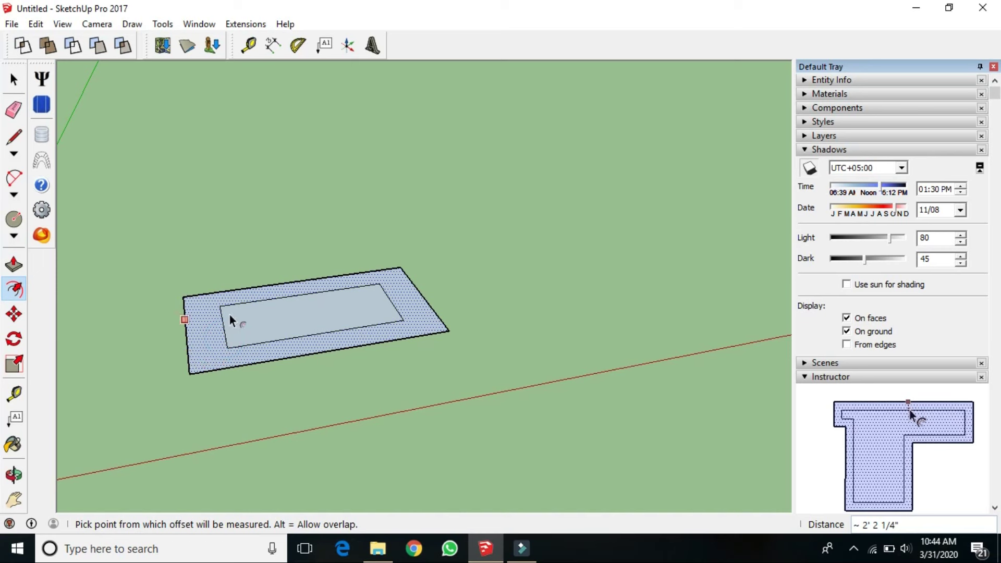
pyautogui.rightClick(233, 336)
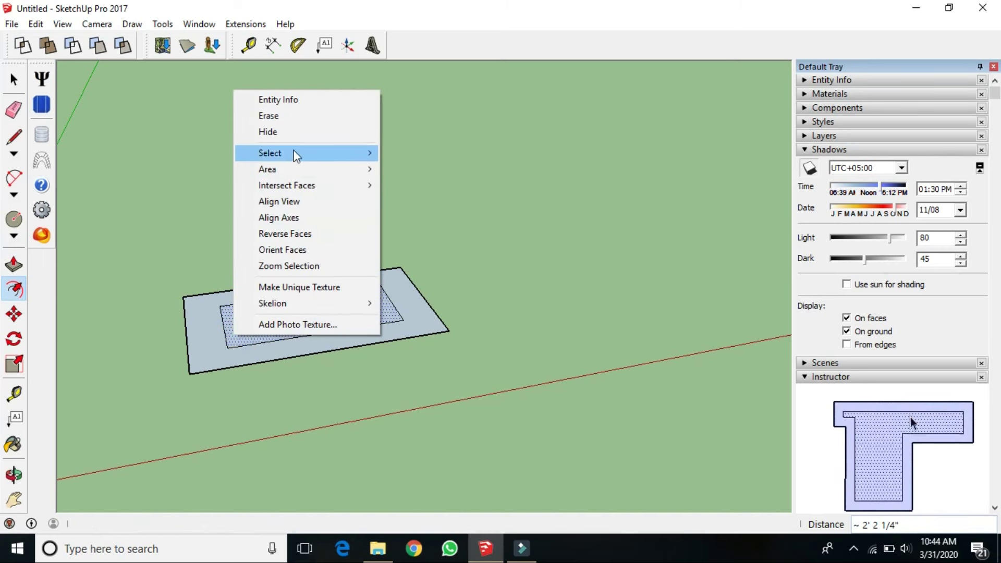
pyautogui.click(268, 116)
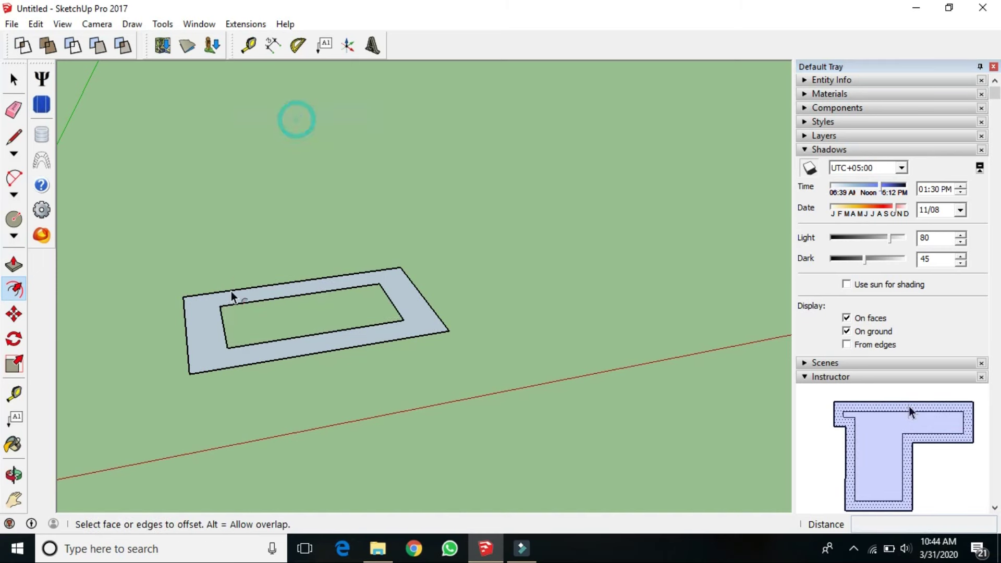
pyautogui.hotkey('ctrl', 'z')
# Step: Offset the rectangle's edges 9" outward and select the resulting outer border ring
pyautogui.click(226, 326)
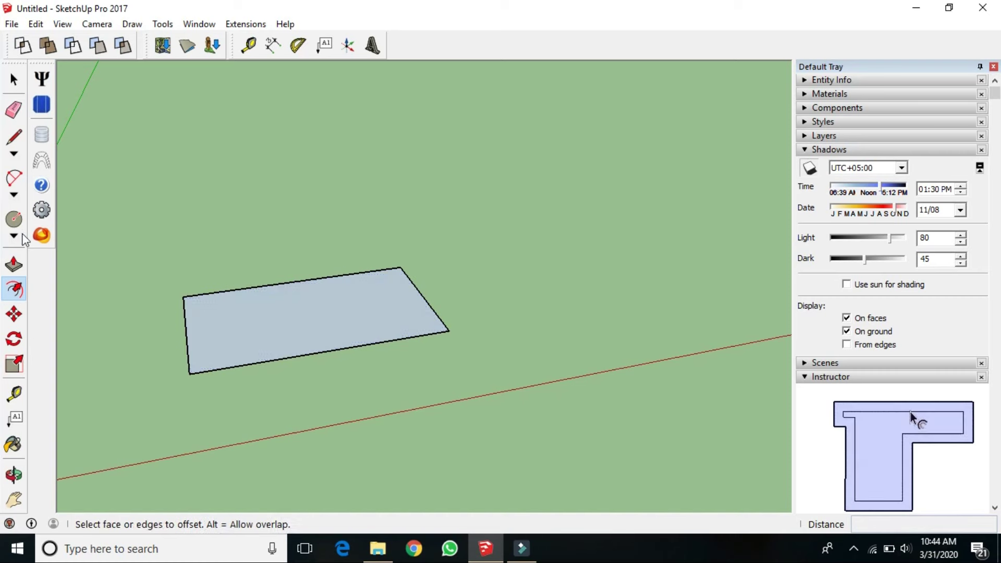
pyautogui.click(219, 327)
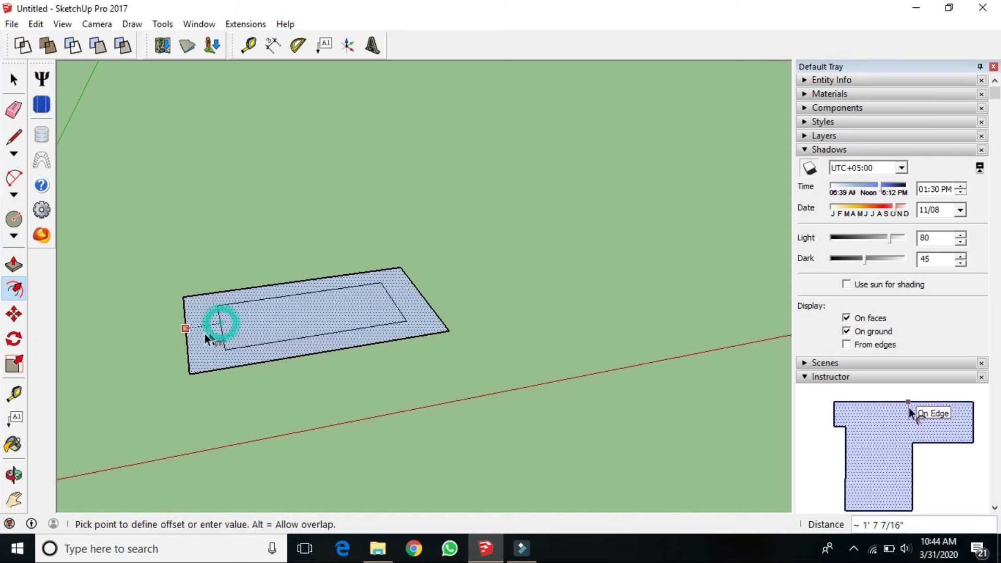
pyautogui.scroll(1, 174, 346)
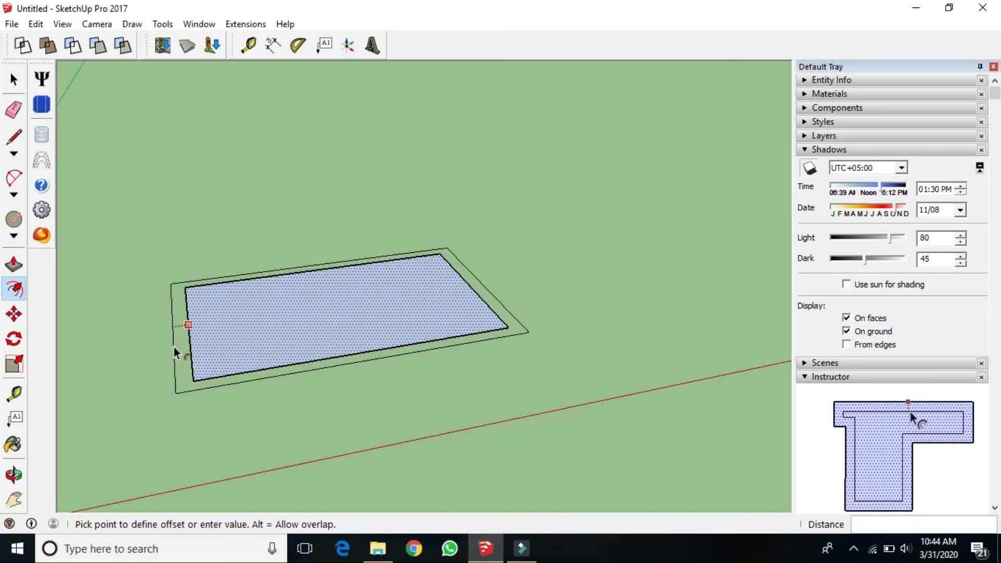
pyautogui.scroll(2, 174, 347)
pyautogui.scroll(1, 173, 347)
pyautogui.scroll(1, 173, 346)
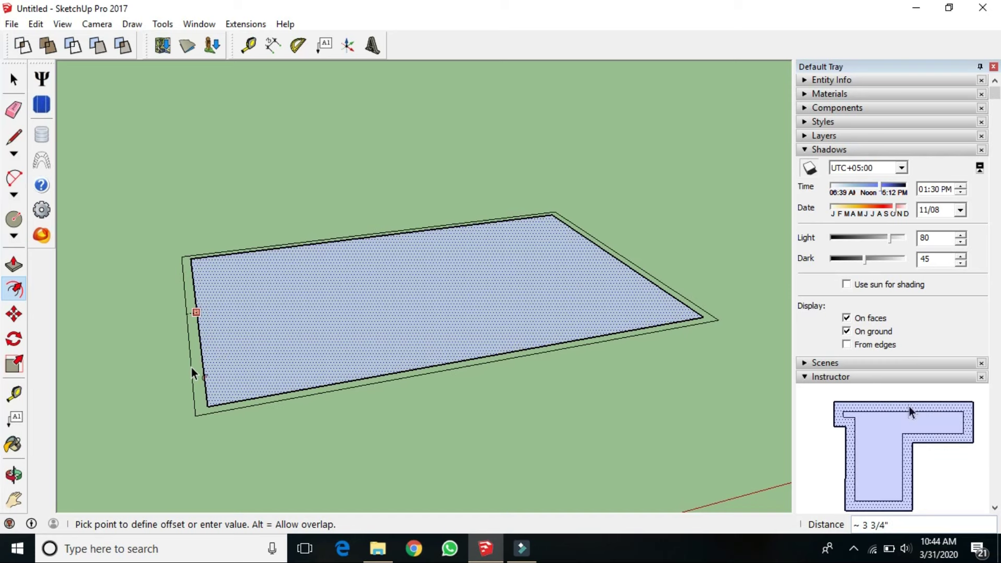
pyautogui.write('9')
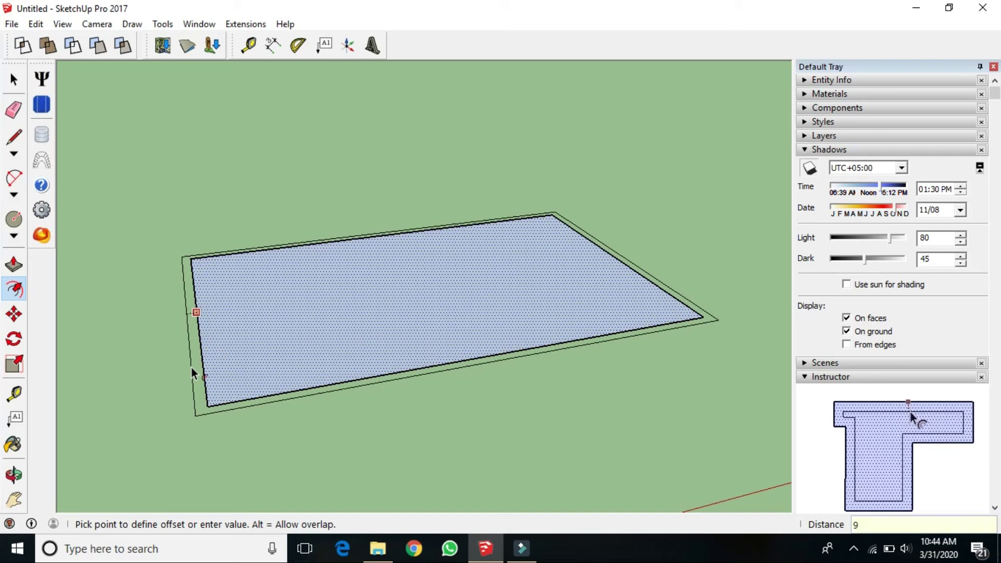
pyautogui.write('"')
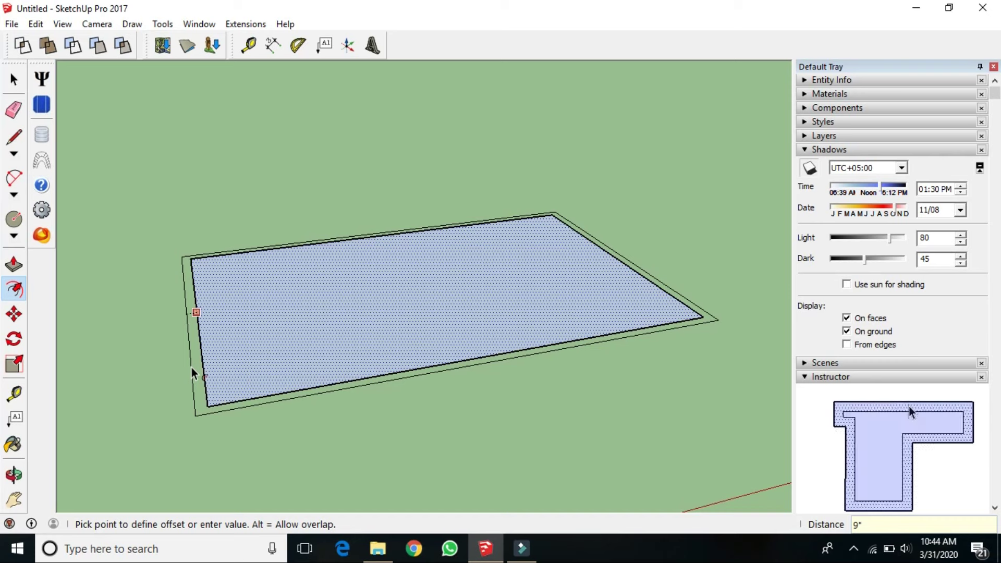
pyautogui.press('Return')
pyautogui.click(13, 78)
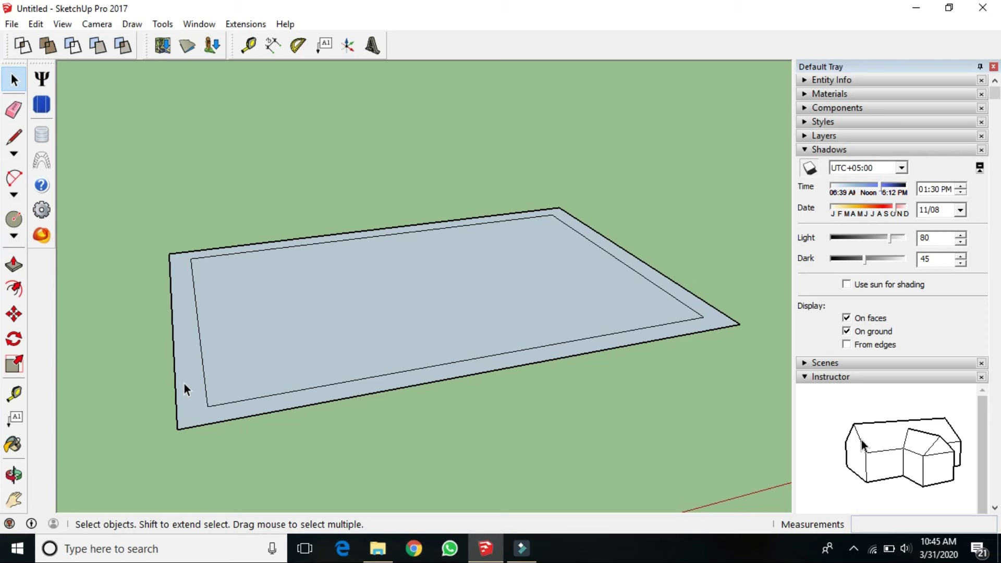
pyautogui.click(183, 384)
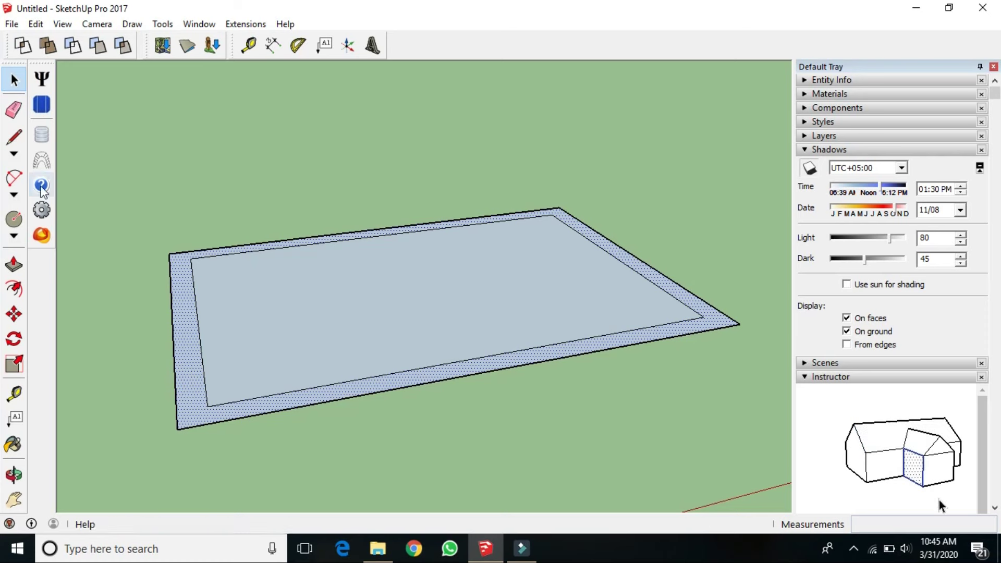
# Step: Push/Pull the outer border ring up 9 inches into a low wall, then view it from above
pyautogui.click(14, 265)
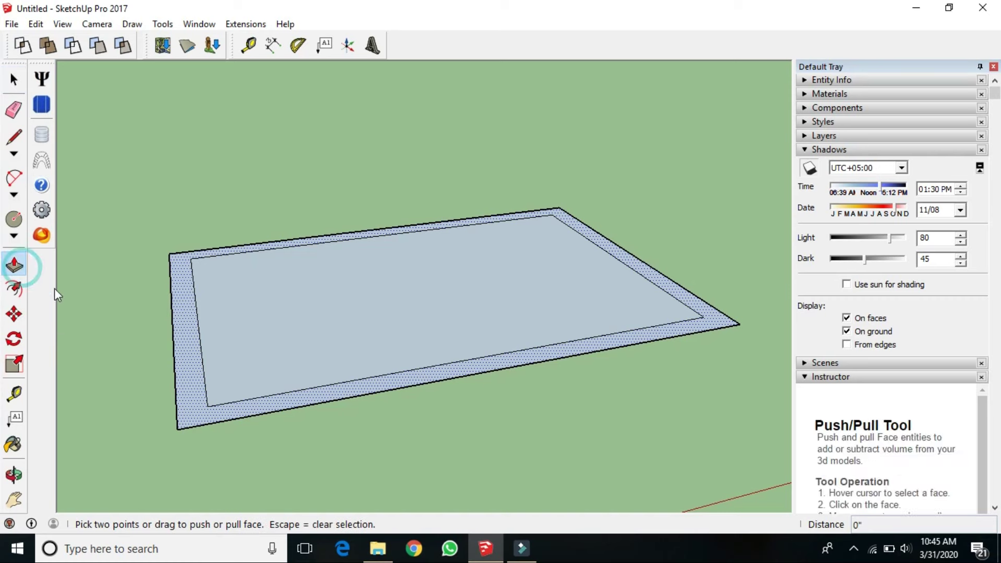
pyautogui.click(187, 363)
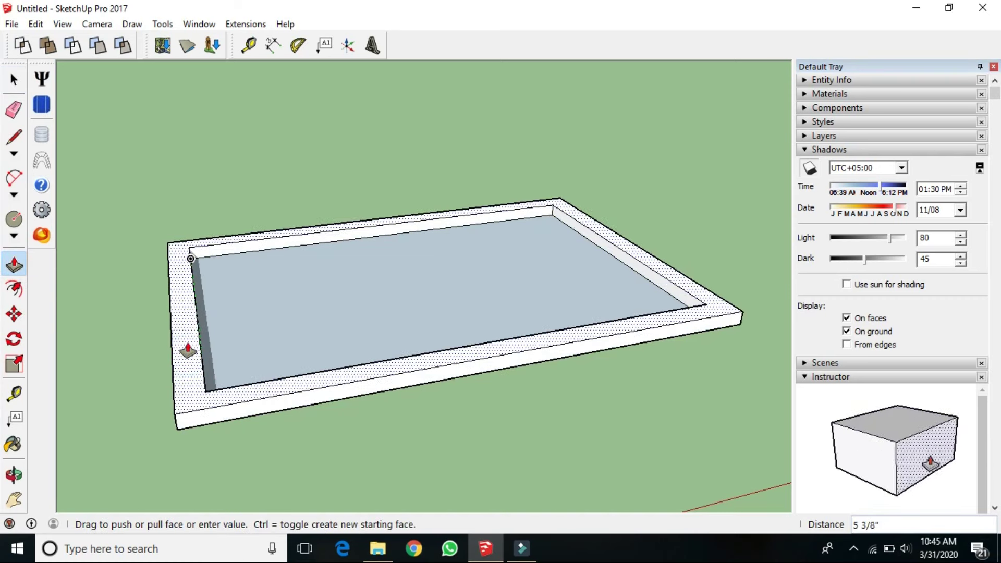
pyautogui.write('9')
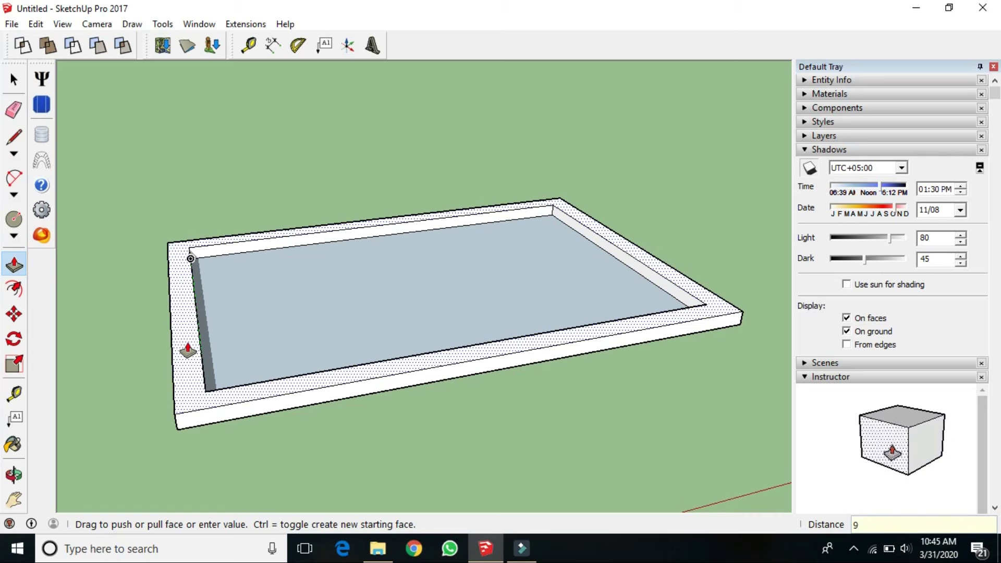
pyautogui.press('Return')
pyautogui.click(15, 79)
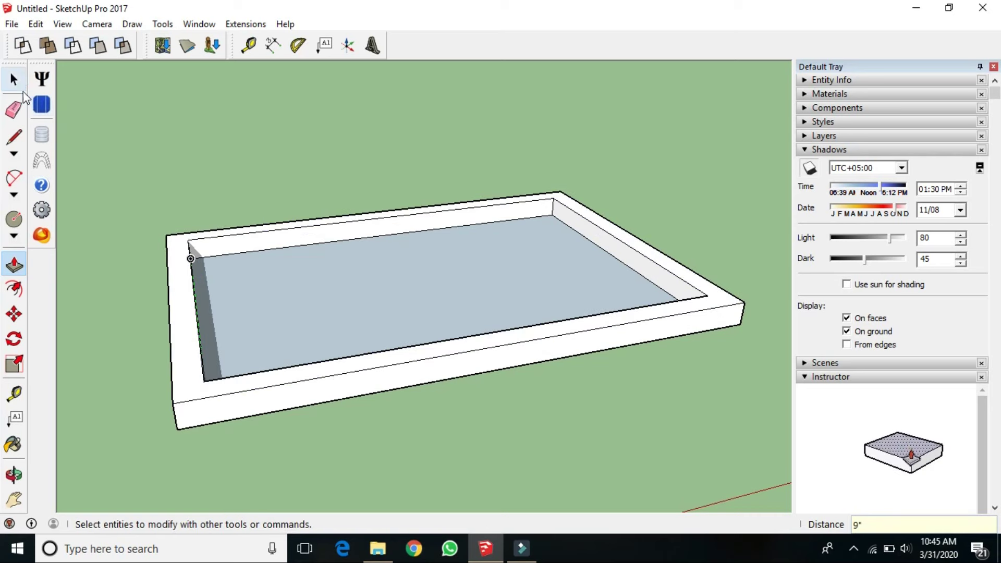
pyautogui.click(13, 476)
pyautogui.moveTo(331, 364)
pyautogui.mouseDown()
pyautogui.moveTo(281, 414)
pyautogui.moveTo(81, 230)
pyautogui.mouseUp()
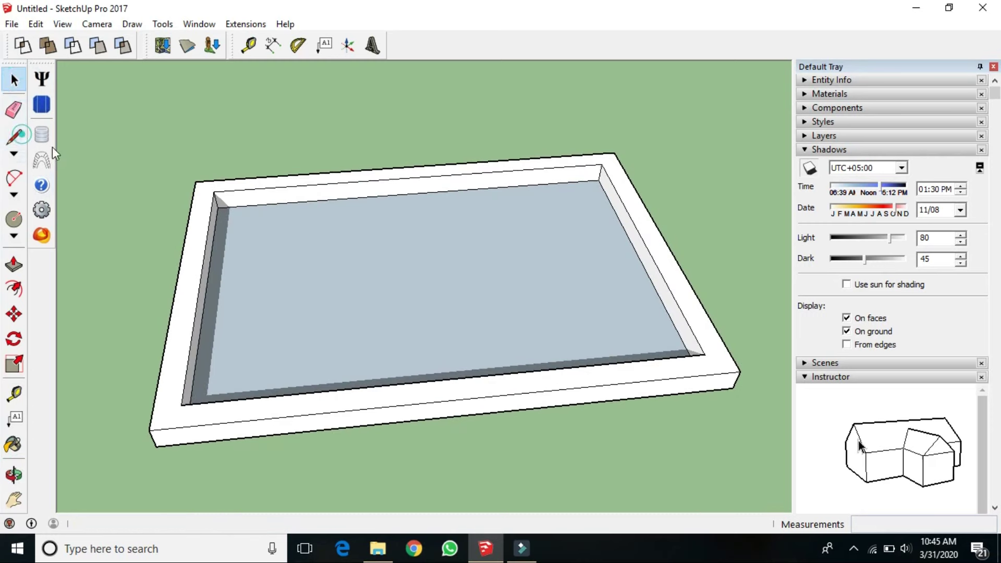
pyautogui.click(14, 136)
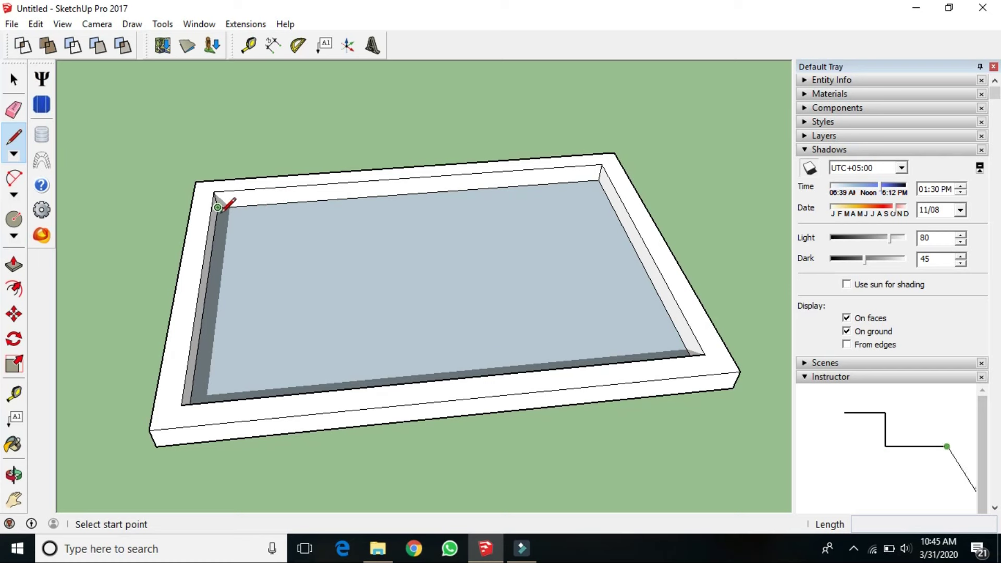
# Step: Draw a 2' by 2' square face in the back-left inner corner of the roof floor
pyautogui.click(217, 207)
pyautogui.press('Escape')
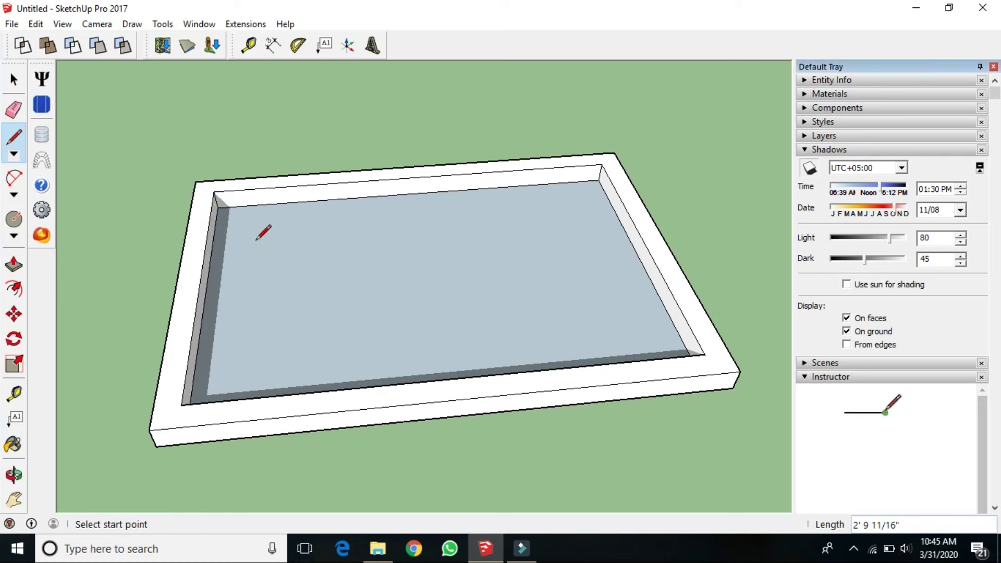
pyautogui.click(269, 203)
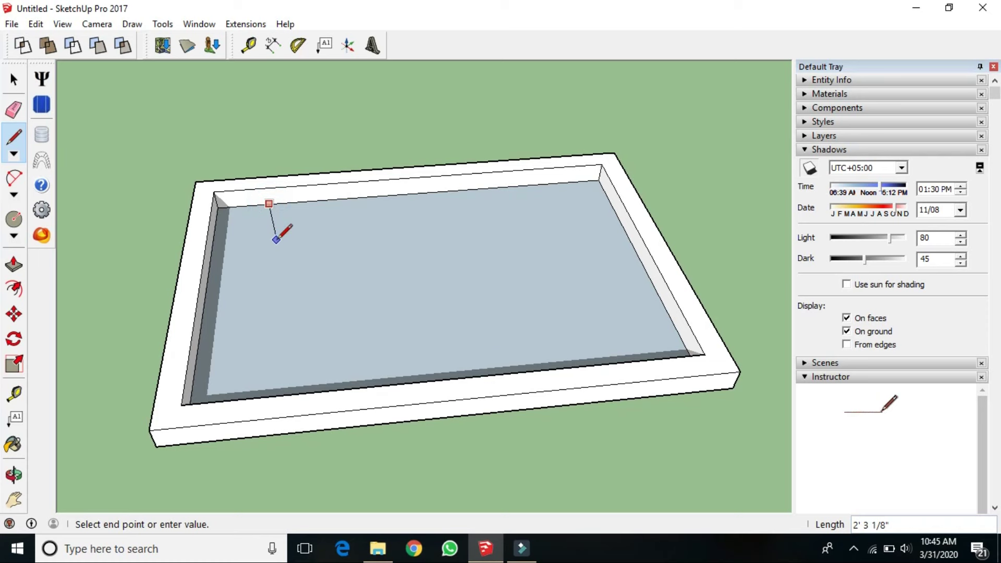
pyautogui.press('Escape')
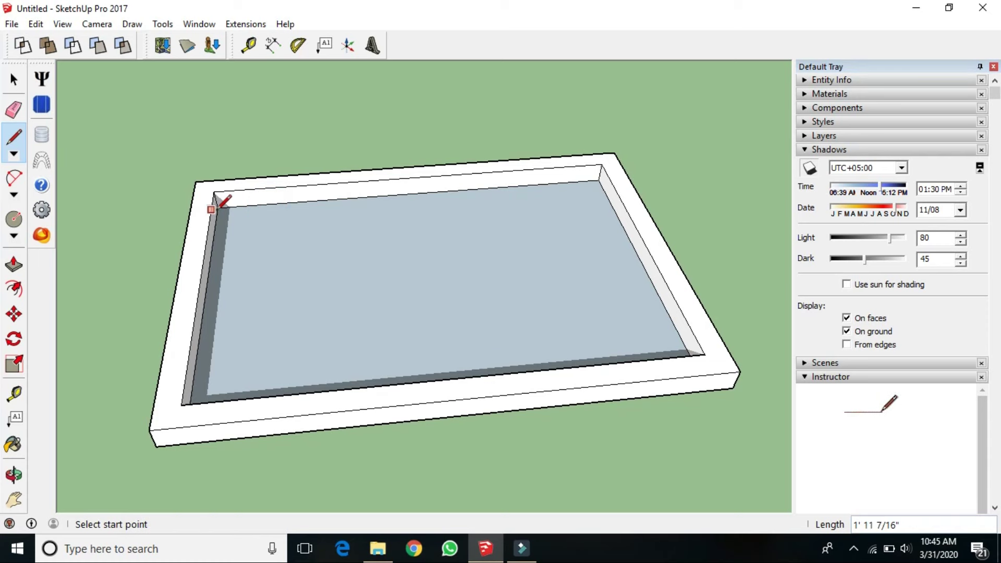
pyautogui.click(218, 207)
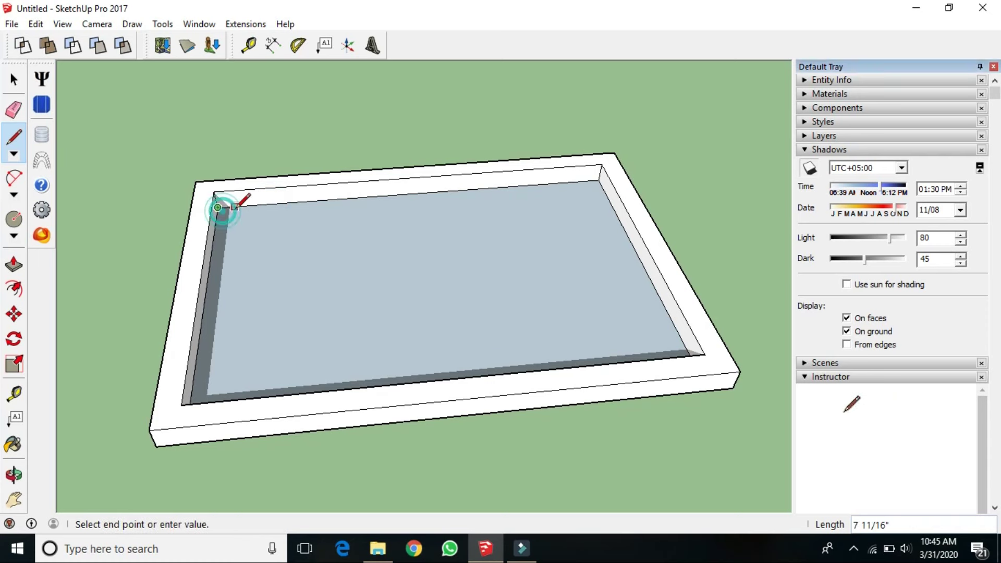
pyautogui.press('Return')
pyautogui.click(270, 203)
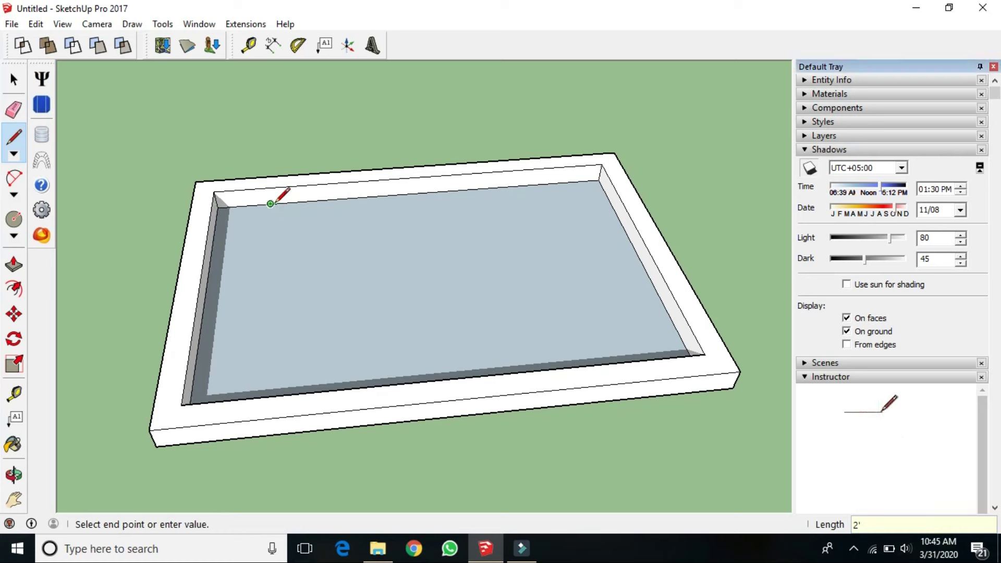
pyautogui.write('2')
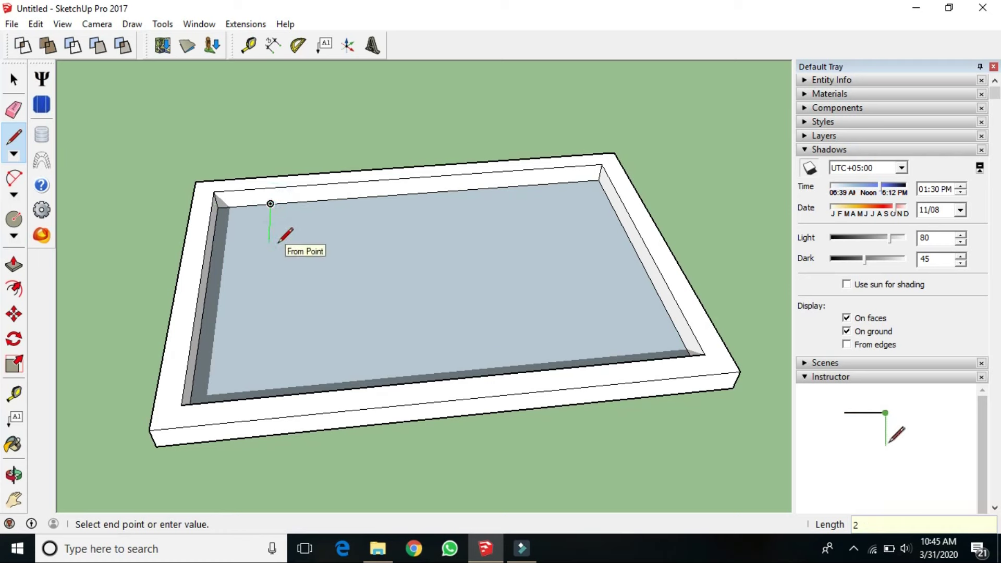
pyautogui.press('Return')
pyautogui.click(214, 241)
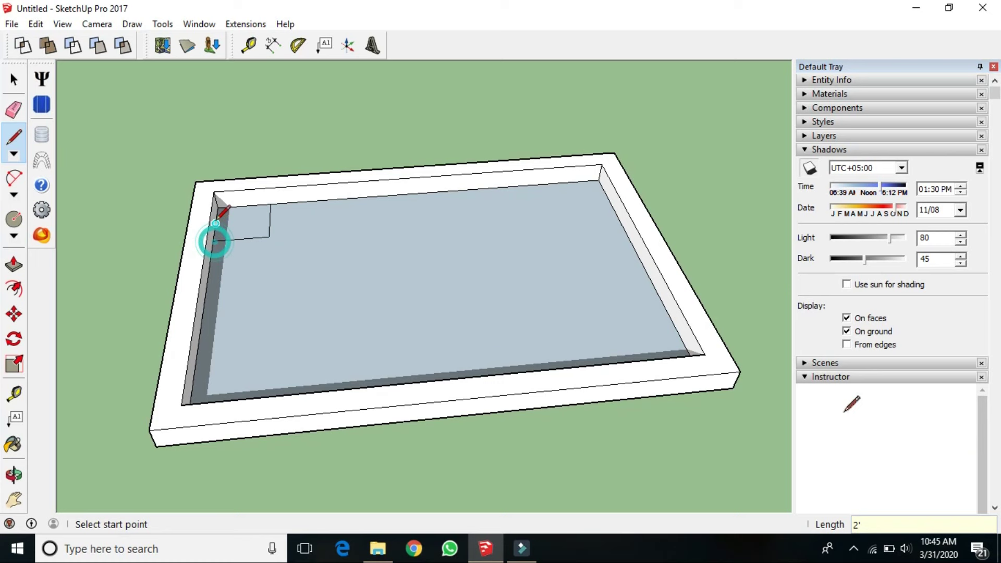
pyautogui.click(218, 208)
pyautogui.click(14, 79)
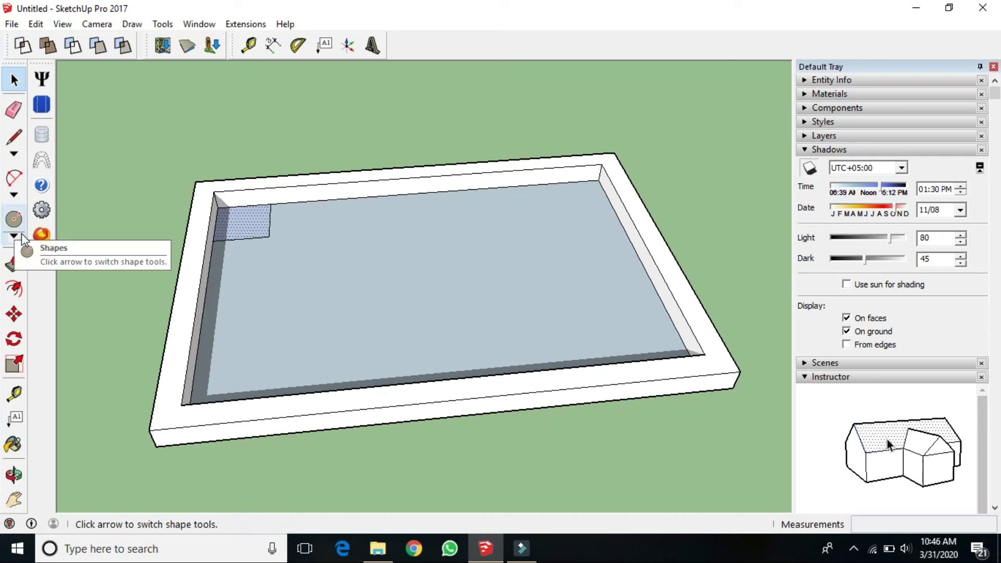
# Step: Draw both diagonals across the corner square, forming an X
pyautogui.click(15, 236)
pyautogui.click(58, 290)
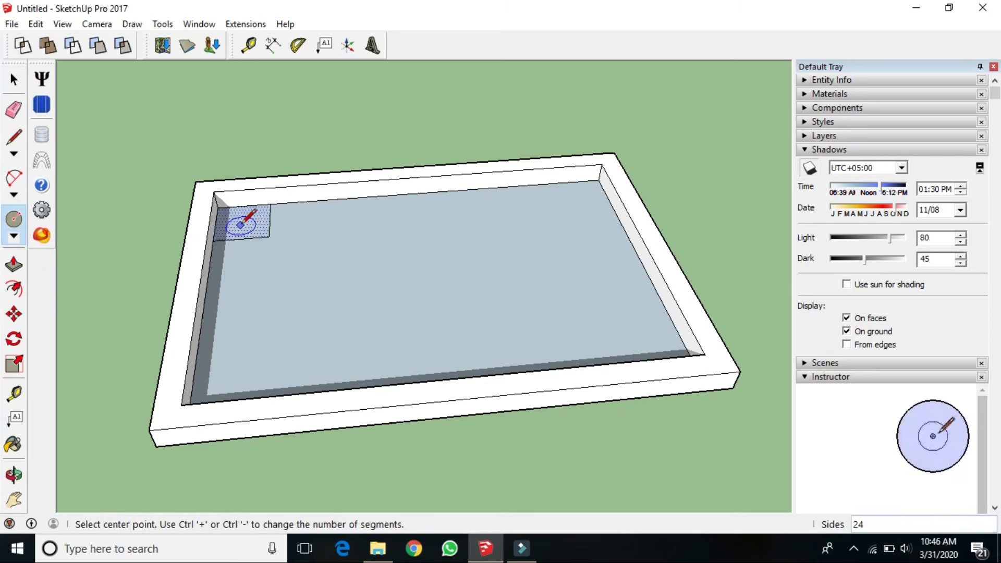
pyautogui.scroll(1, 241, 225)
pyautogui.scroll(3, 241, 224)
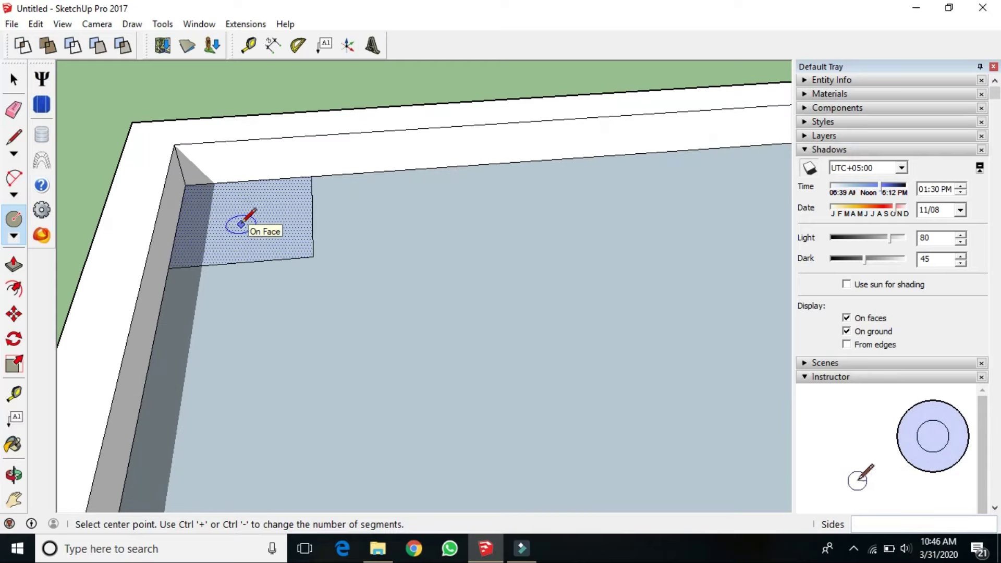
pyautogui.click(14, 80)
pyautogui.click(14, 138)
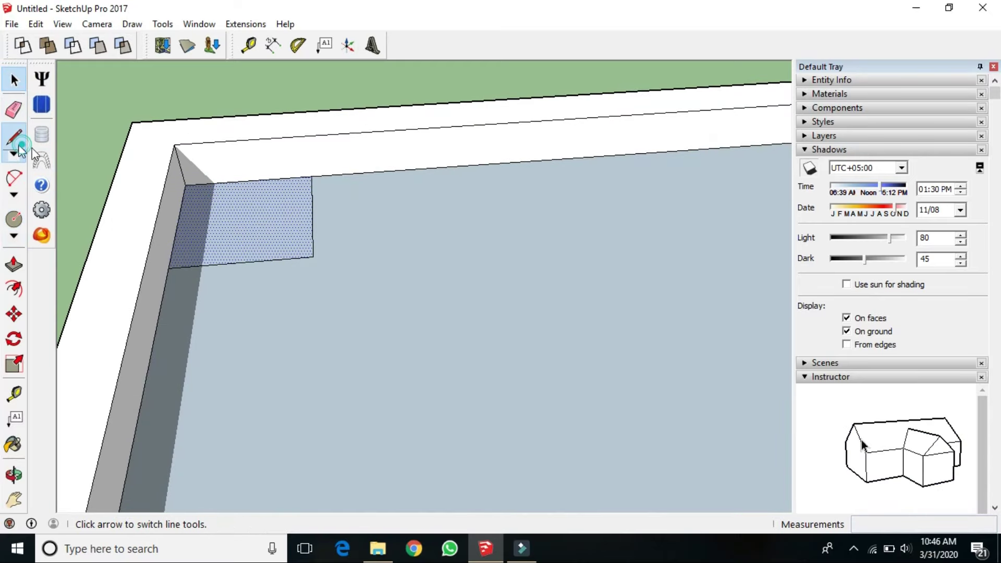
pyautogui.click(185, 185)
pyautogui.click(313, 256)
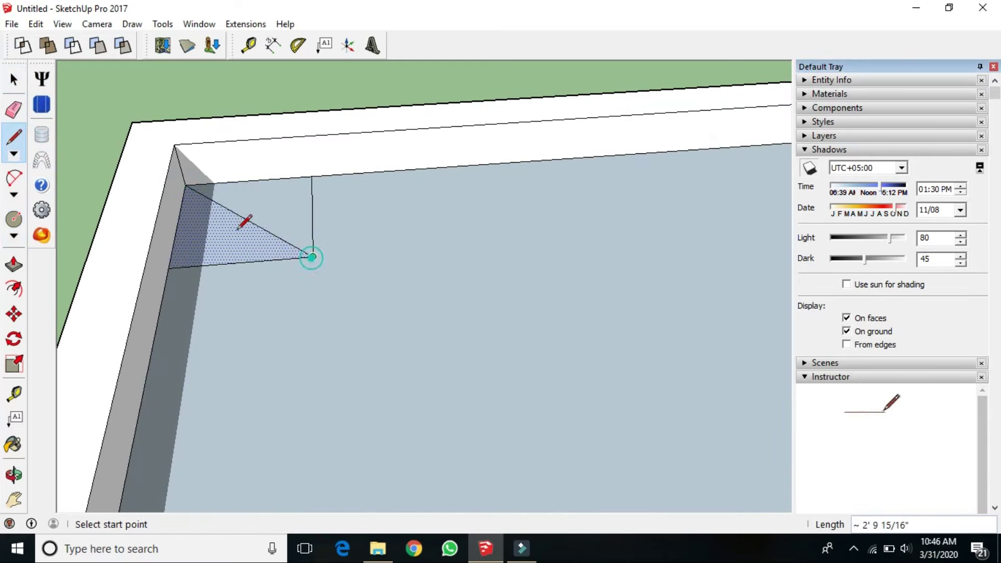
pyautogui.click(31, 134)
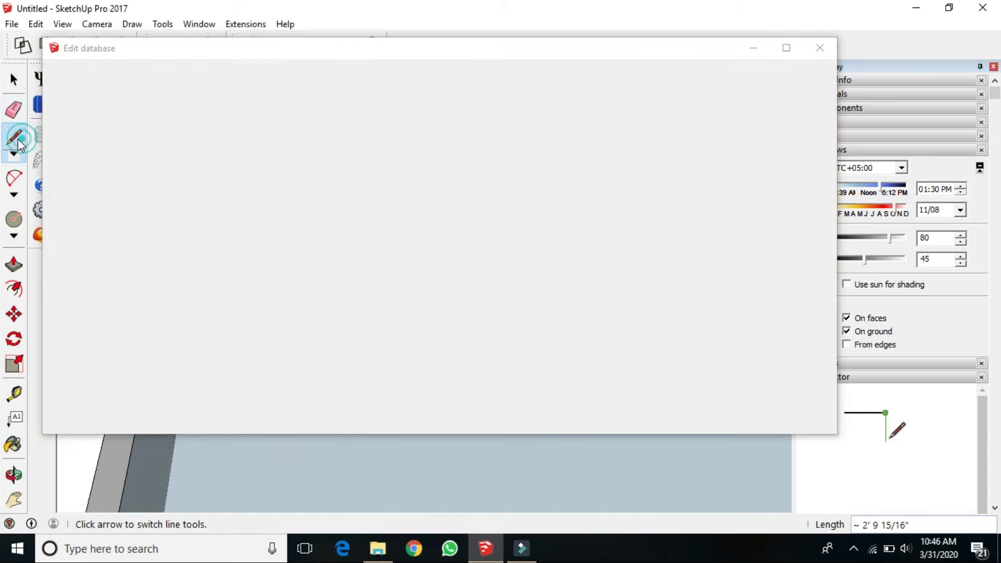
pyautogui.click(757, 49)
pyautogui.click(311, 176)
pyautogui.click(169, 269)
pyautogui.click(14, 79)
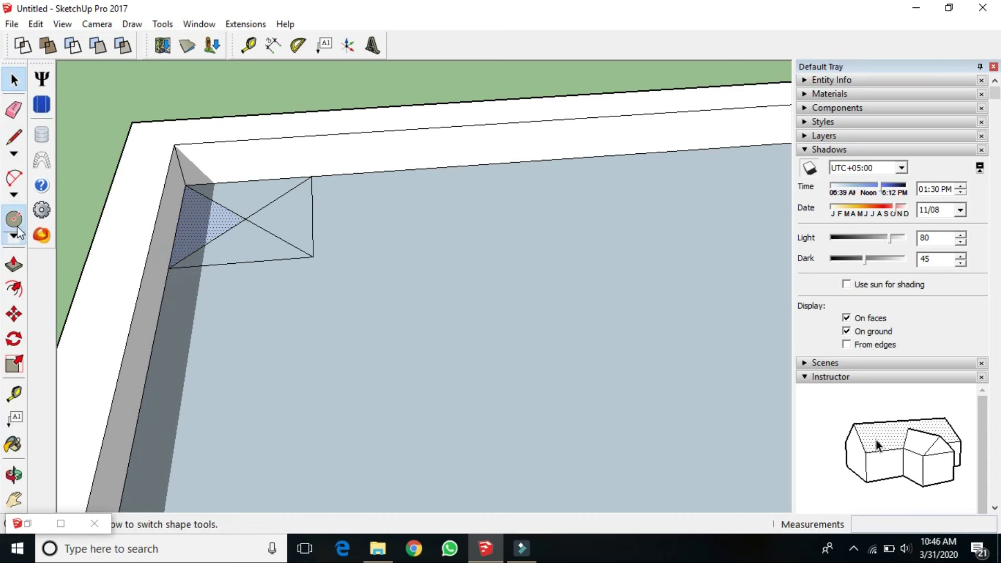
# Step: Draw a 1' radius circle centred where the diagonals cross
pyautogui.click(17, 228)
pyautogui.click(246, 219)
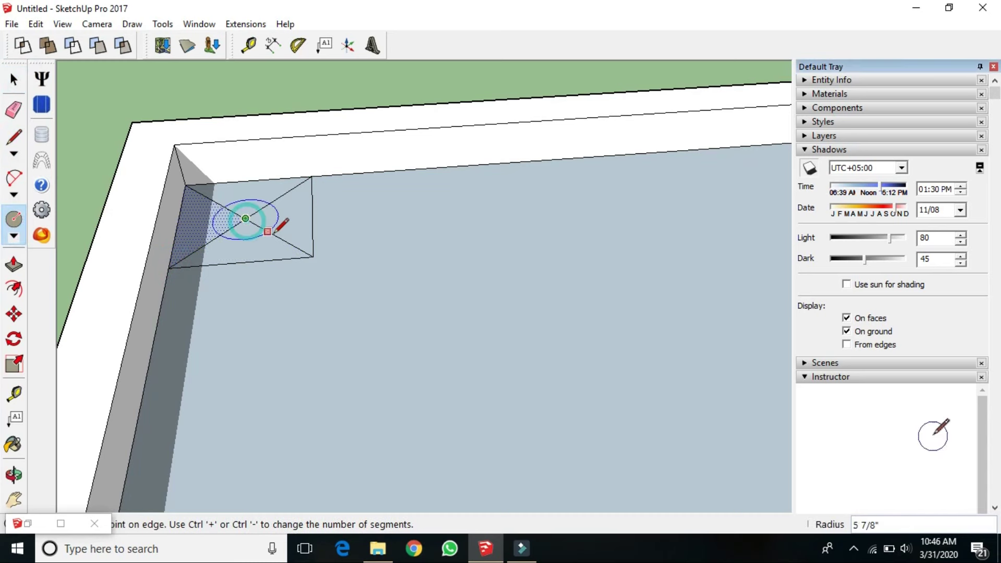
pyautogui.click(312, 215)
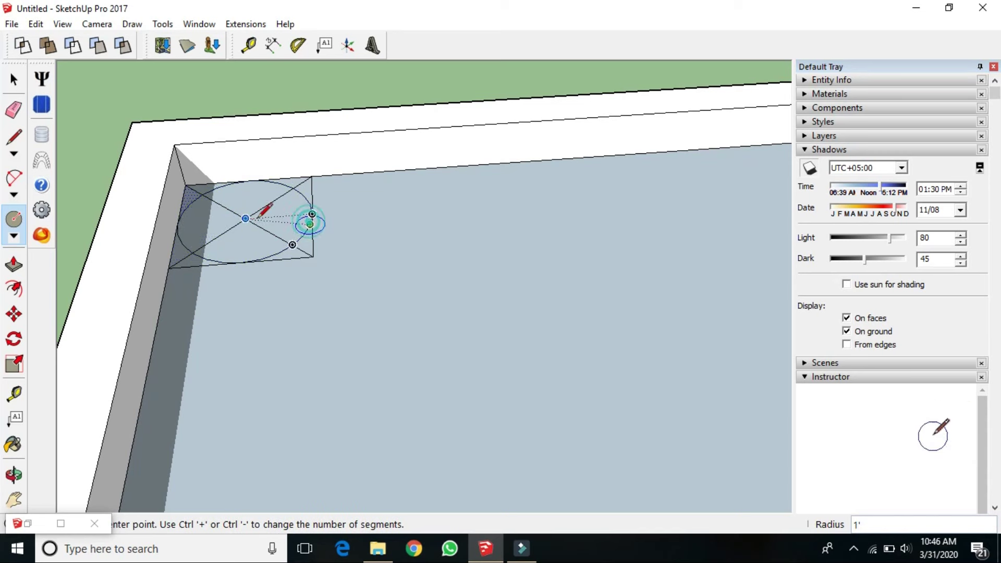
pyautogui.click(14, 78)
# Step: Erase the square's edges and the diagonals, leaving only the circle
pyautogui.click(14, 110)
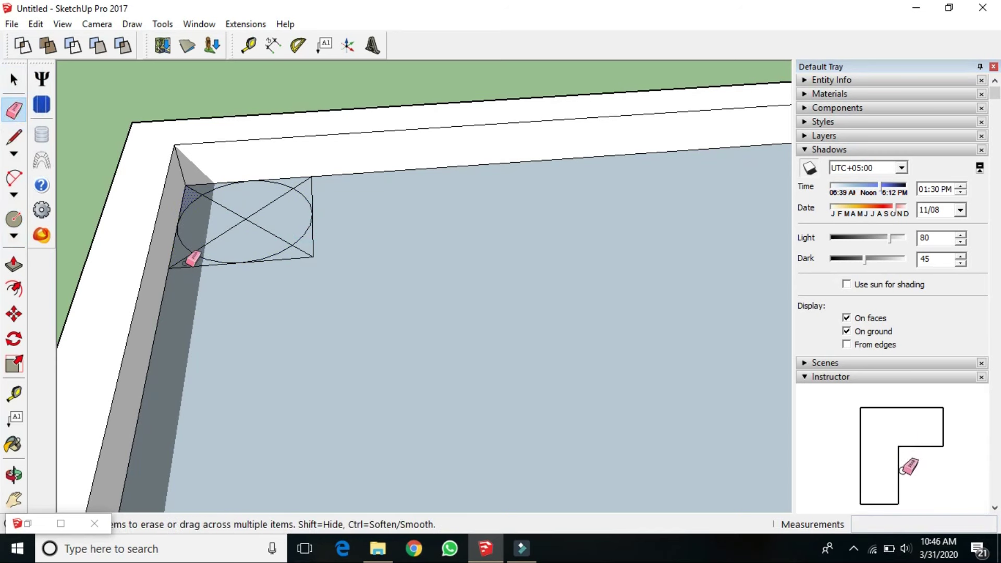
pyautogui.moveTo(183, 261); pyautogui.dragTo(214, 246)
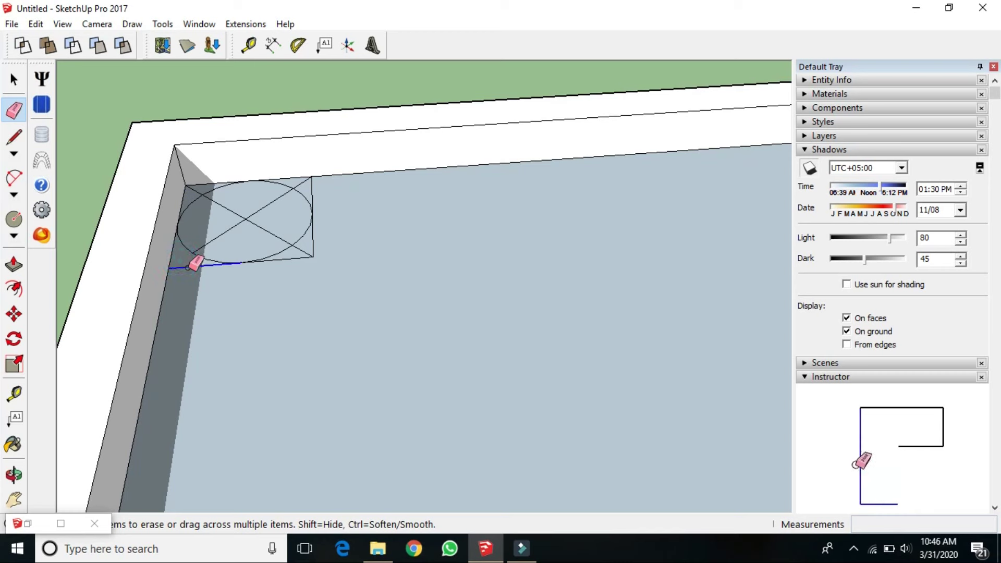
pyautogui.click(213, 247)
pyautogui.moveTo(246, 213); pyautogui.dragTo(204, 194)
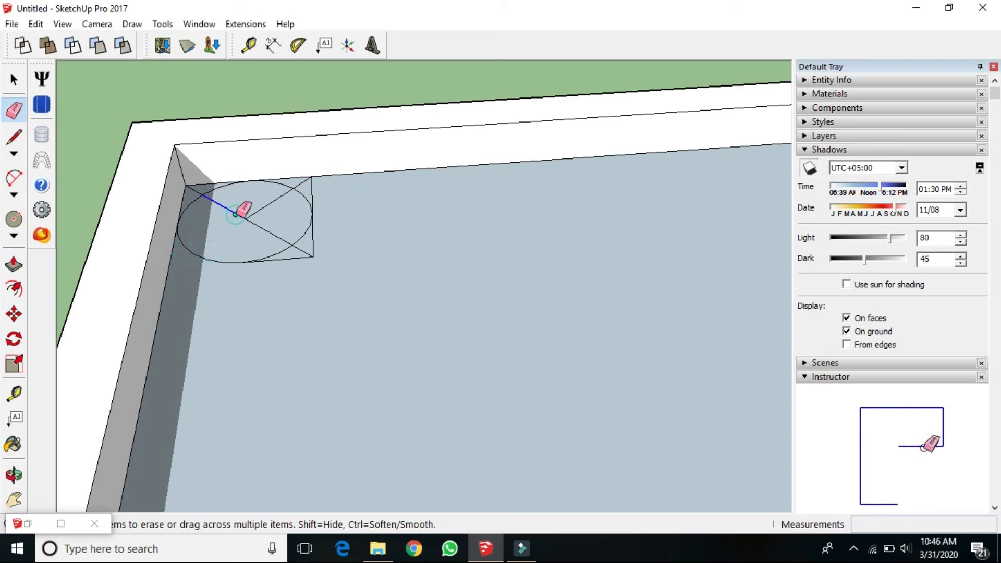
pyautogui.click(268, 205)
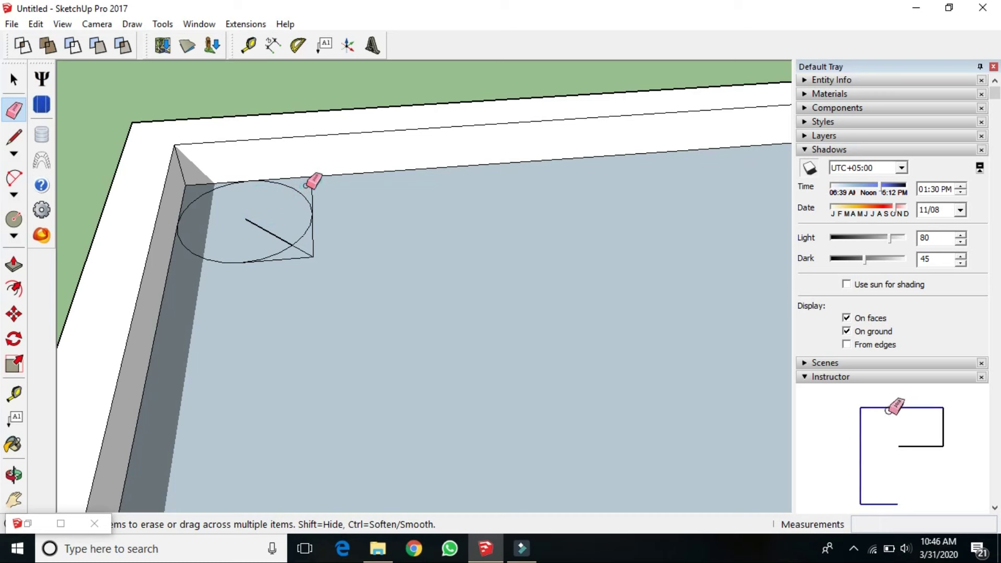
pyautogui.click(274, 237)
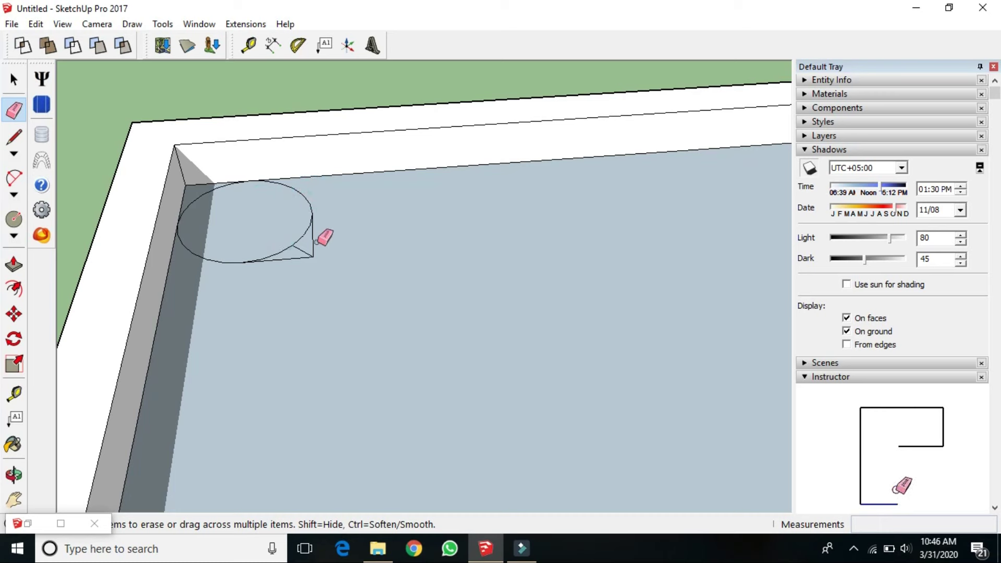
pyautogui.moveTo(313, 251); pyautogui.dragTo(306, 257)
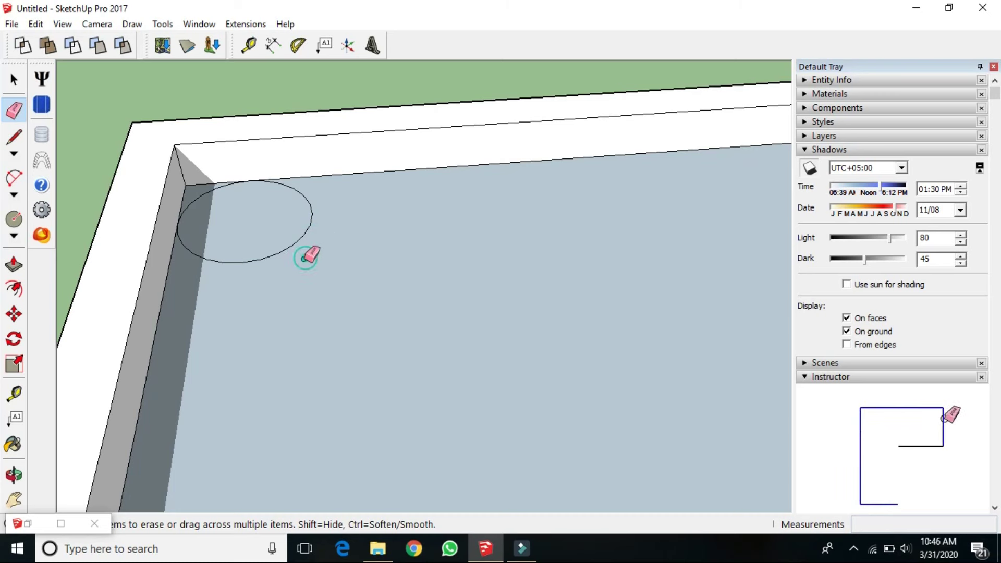
pyautogui.click(15, 80)
pyautogui.click(255, 227)
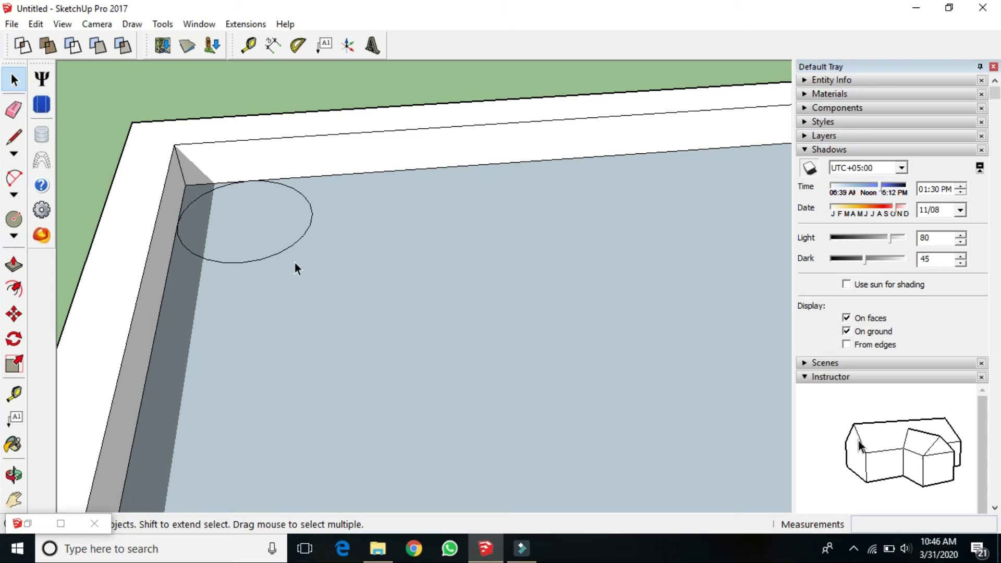
# Step: Push/Pull the corner circle's face upward 5 into a cylinder
pyautogui.click(264, 238)
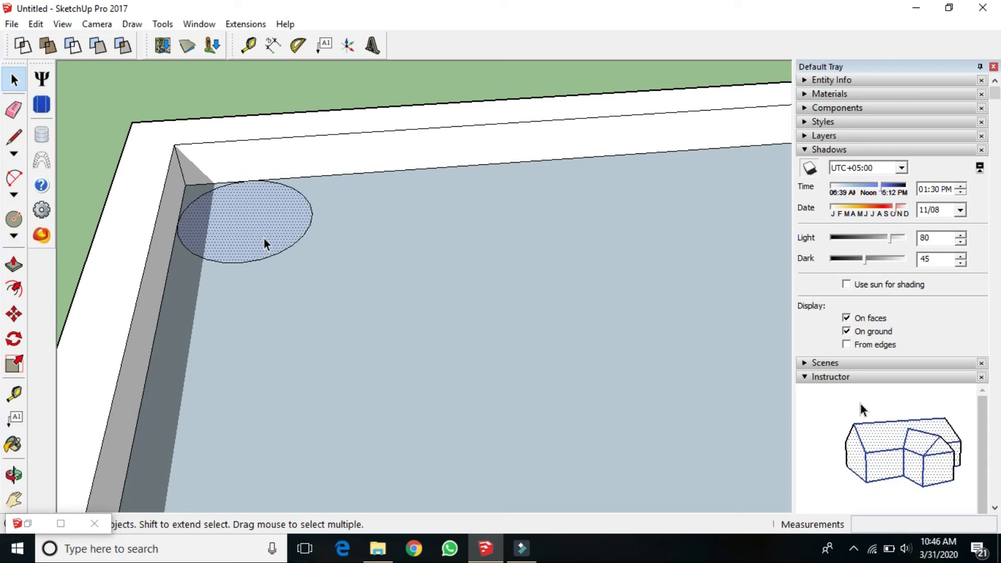
pyautogui.click(15, 259)
pyautogui.moveTo(241, 230); pyautogui.dragTo(208, 157)
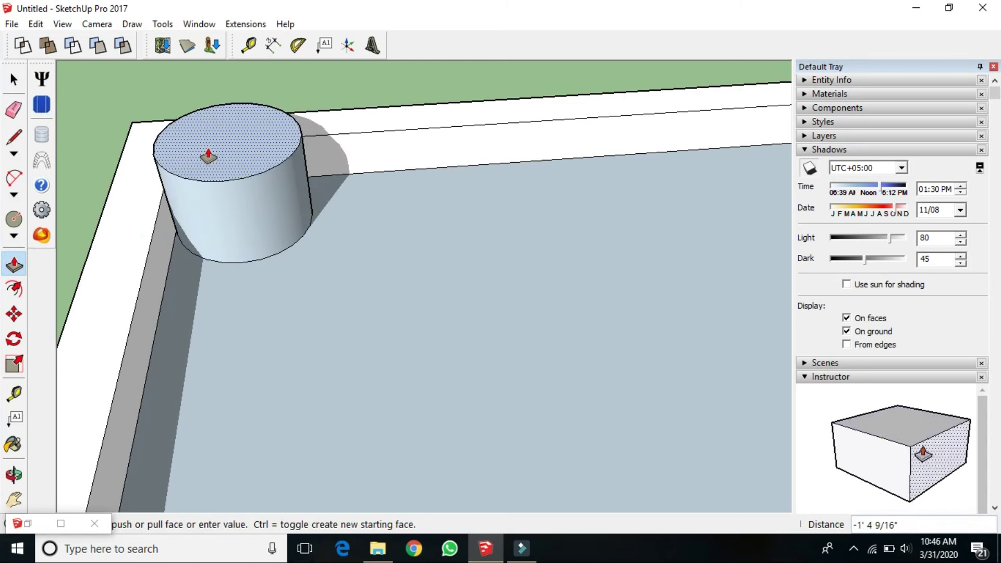
pyautogui.write('6')
pyautogui.press('BackSpace')
pyautogui.write('5')
pyautogui.press('Return')
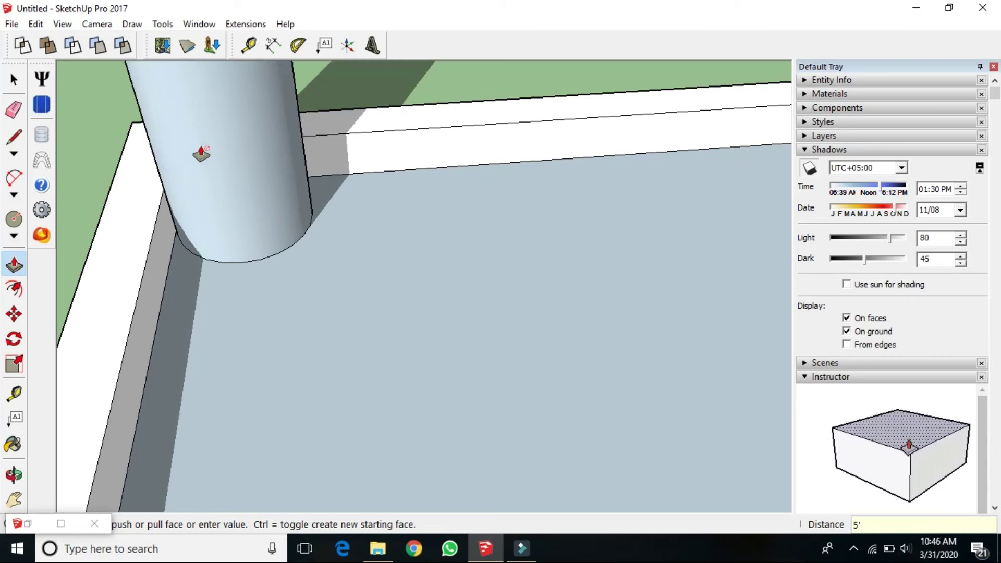
# Step: Re-extrude the cylinder, then bring its height back down to 1'
pyautogui.scroll(-3, 273, 250)
pyautogui.scroll(-2, 177, 258)
pyautogui.scroll(1, 209, 89)
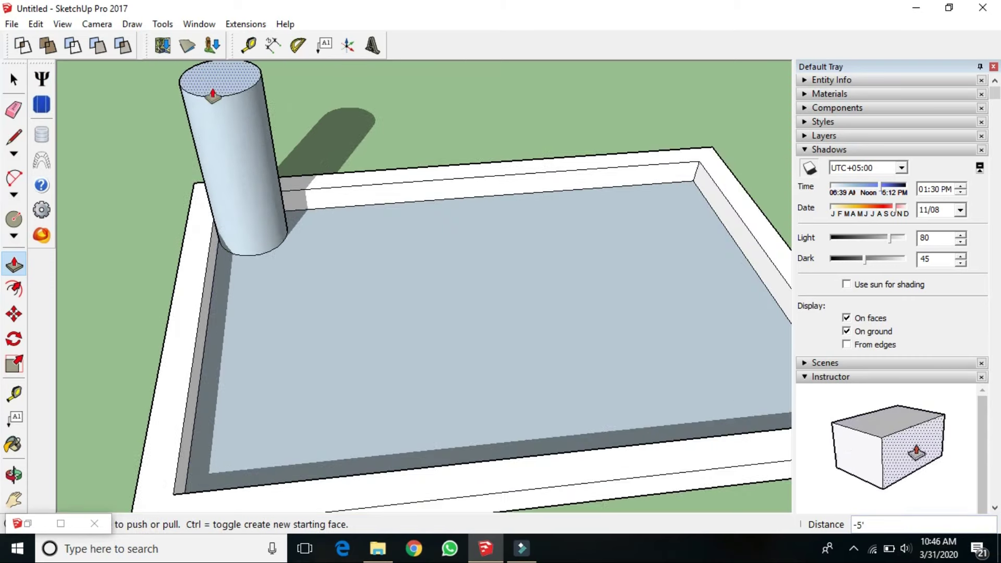
pyautogui.doubleClick(218, 77)
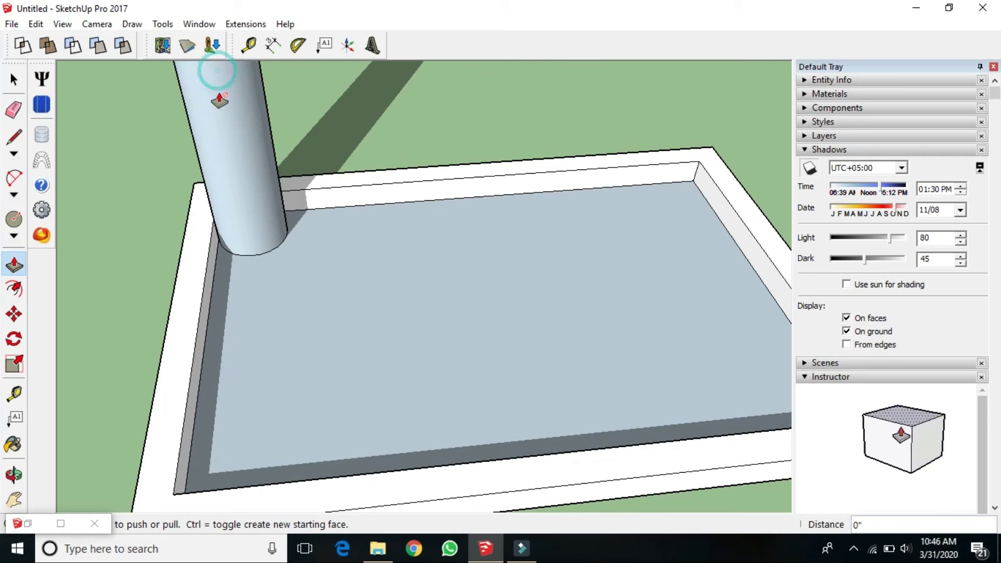
pyautogui.scroll(-3, 240, 168)
pyautogui.scroll(-2, 248, 180)
pyautogui.click(241, 183)
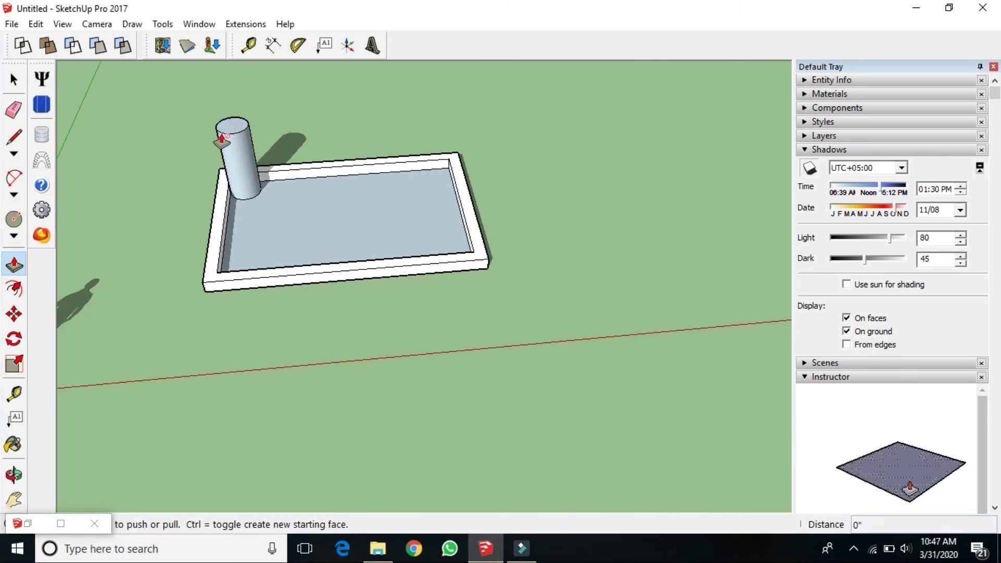
pyautogui.write("1'")
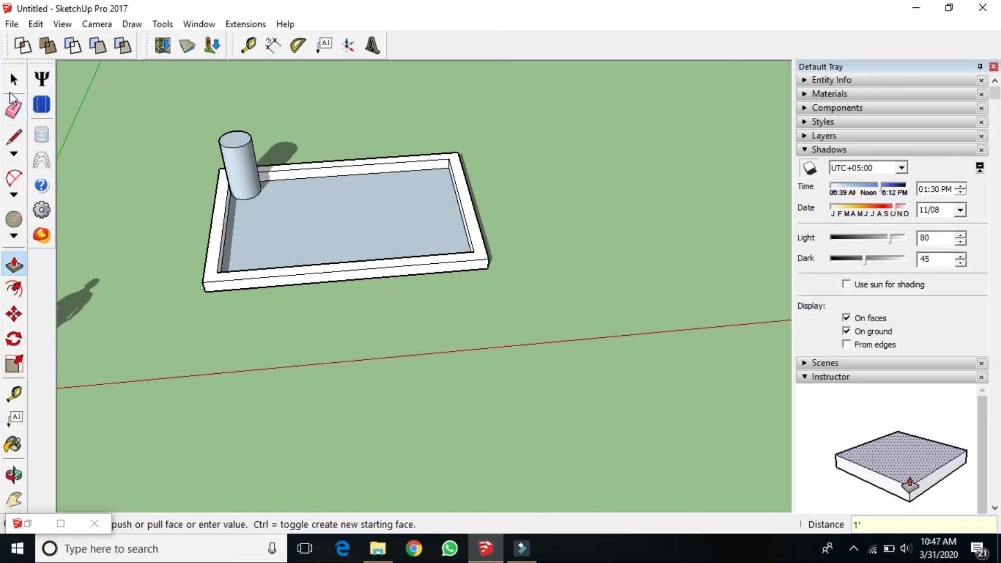
# Step: Select the roof's floor face and open Skelion's Multiple faces settings for it
pyautogui.click(14, 79)
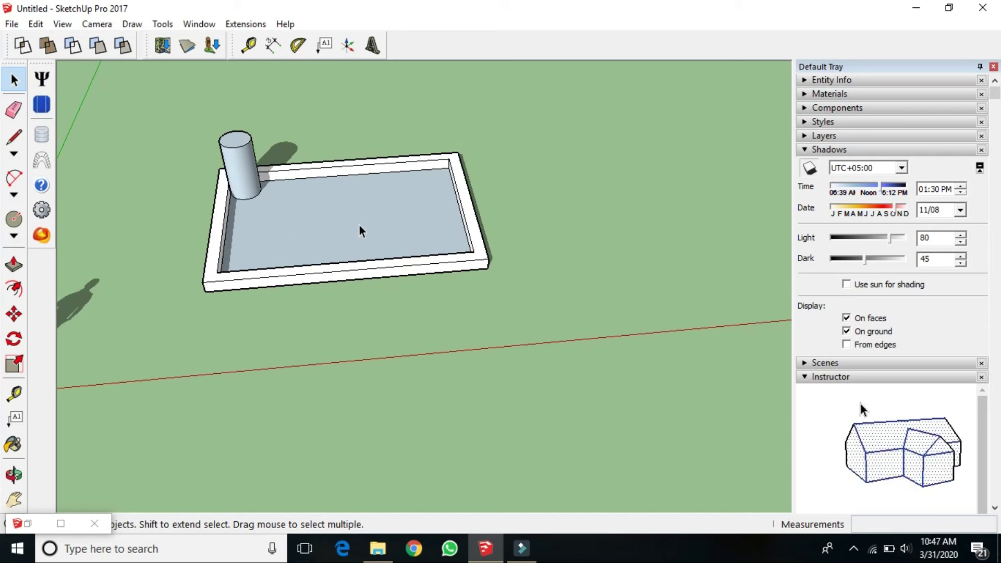
pyautogui.click(328, 220)
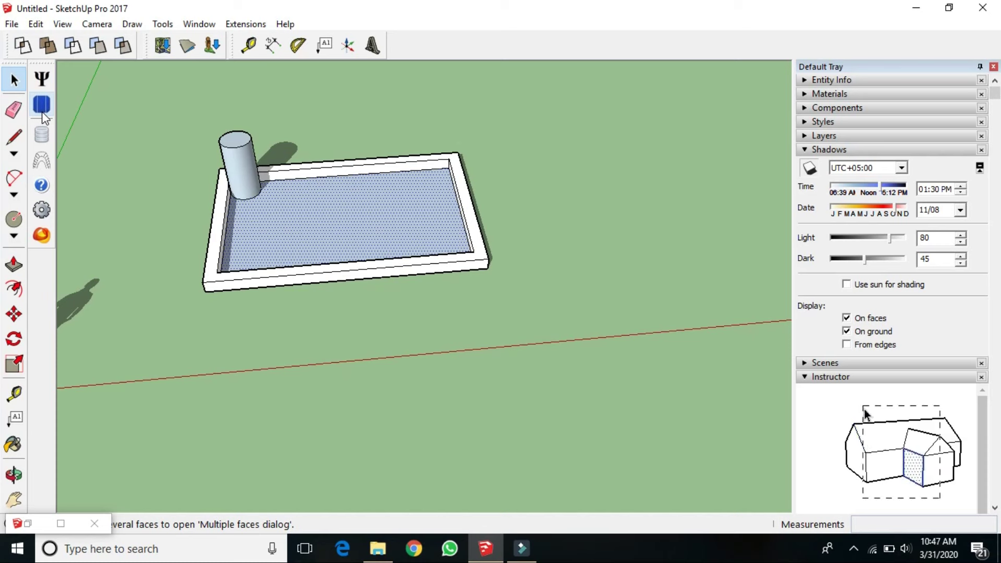
pyautogui.click(42, 106)
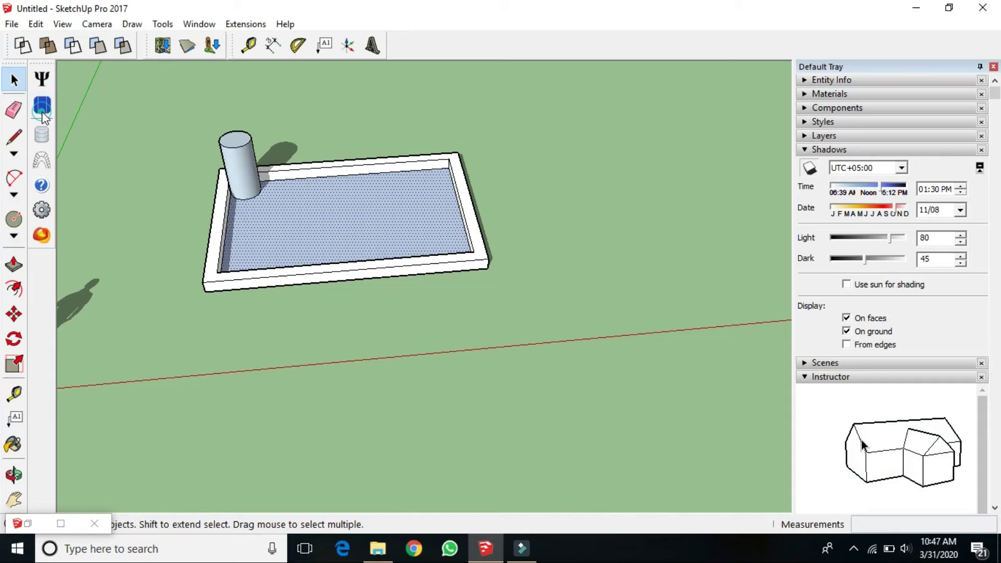
# Step: Replace the Tilt (Σ) value in the Multiple faces dialog with 20
pyautogui.scroll(-5, 378, 161)
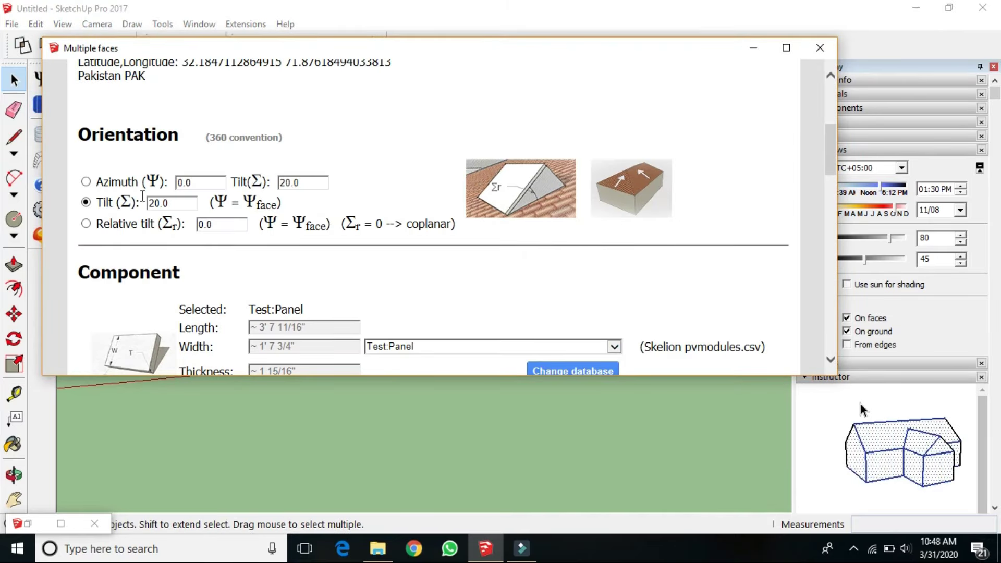
pyautogui.click(169, 203)
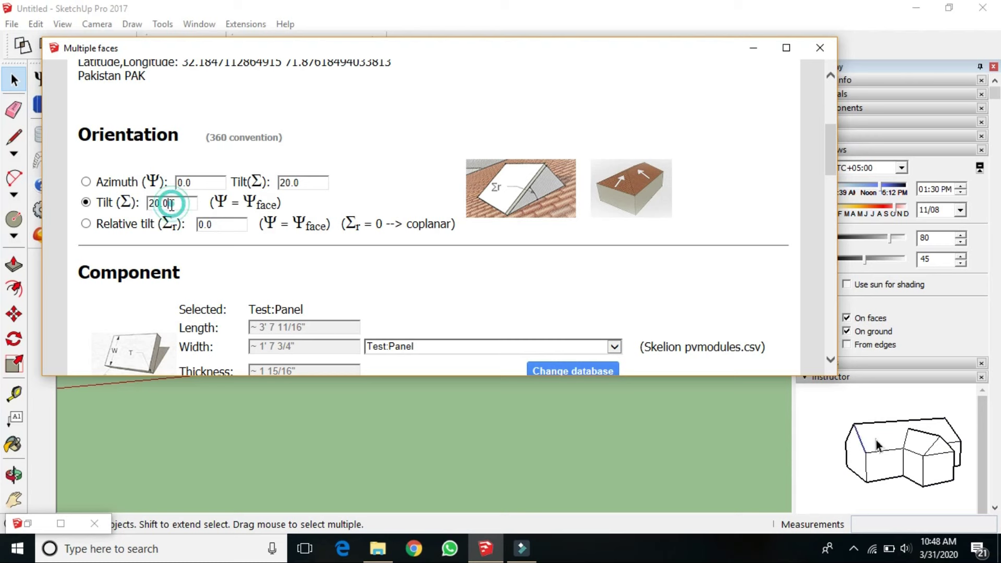
pyautogui.click(151, 203)
pyautogui.click(193, 202)
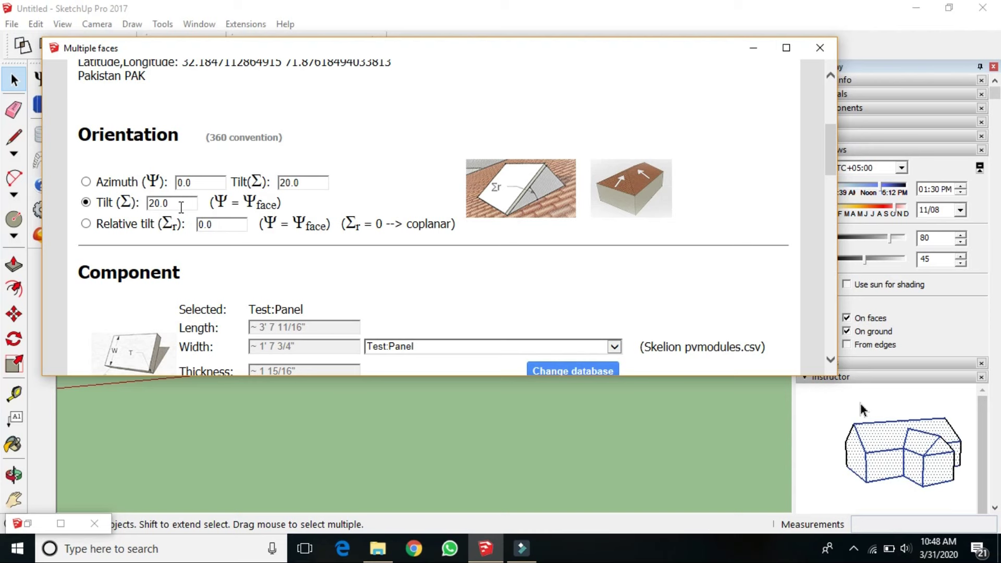
pyautogui.press('BackSpace')
pyautogui.press('BackSpace')
pyautogui.press('BackSpace')
pyautogui.write('20')
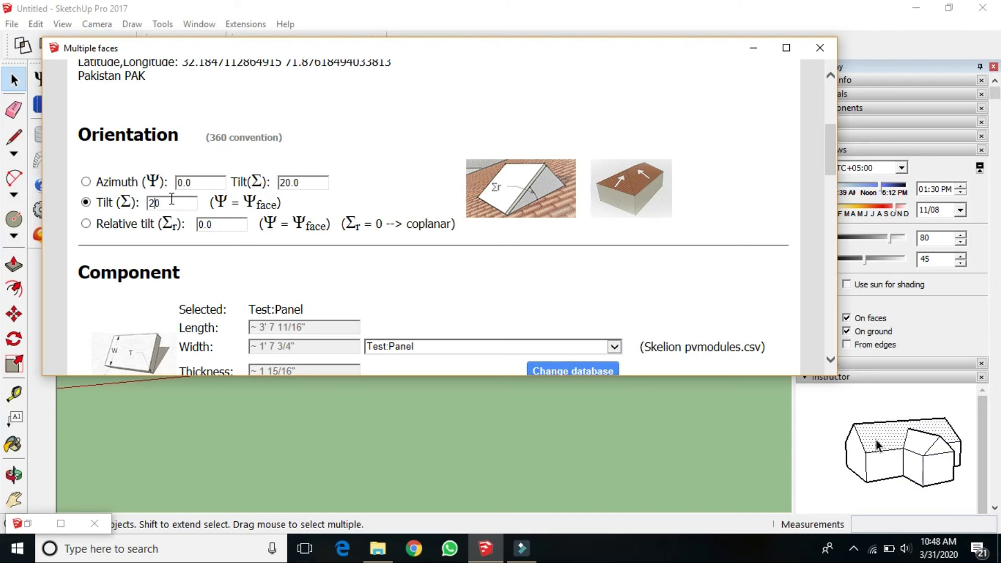
pyautogui.click(330, 118)
pyautogui.scroll(-2, 372, 250)
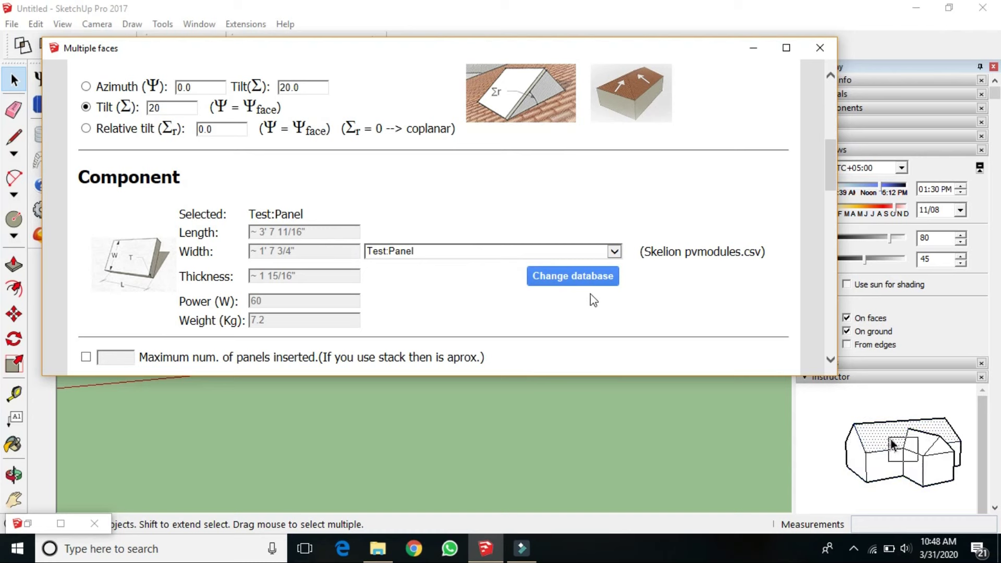
# Step: Pick the AlfaSolar:alfasolar 210 MQ 6L module from the Component list
pyautogui.click(616, 252)
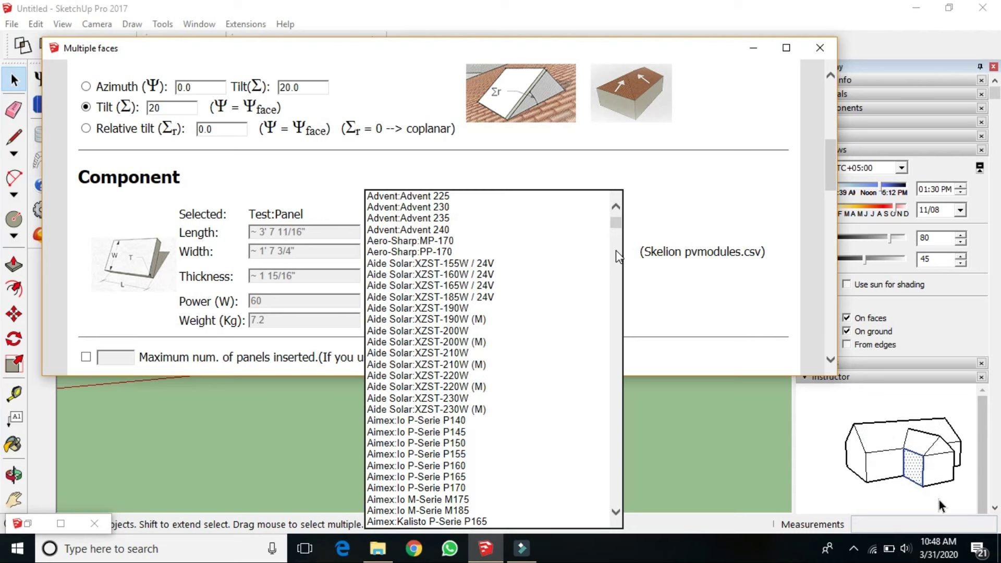
pyautogui.scroll(-6, 502, 346)
pyautogui.scroll(-7, 503, 399)
pyautogui.scroll(-5, 504, 400)
pyautogui.scroll(-5, 499, 413)
pyautogui.scroll(-5, 499, 413)
pyautogui.scroll(-5, 493, 416)
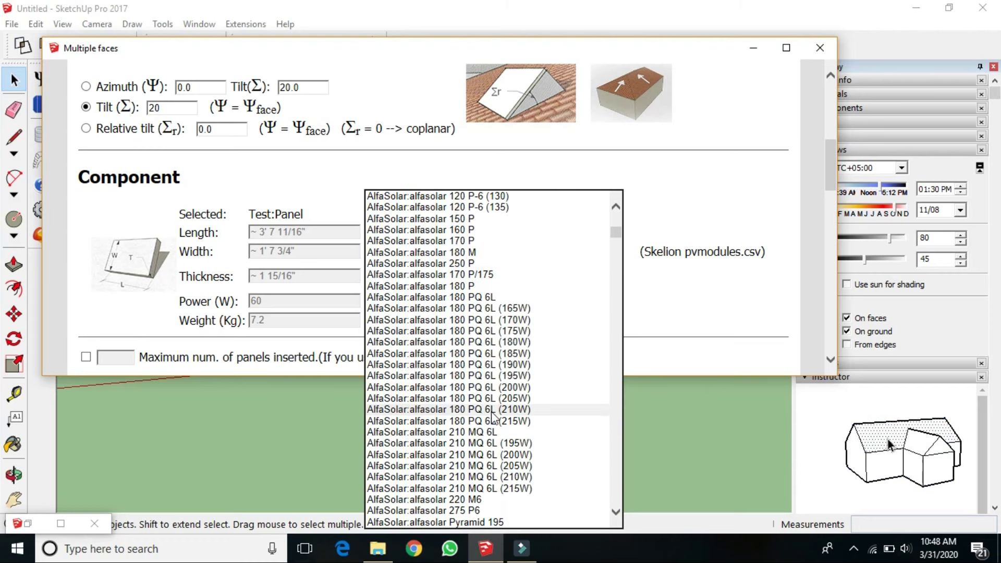
pyautogui.click(453, 433)
pyautogui.click(630, 202)
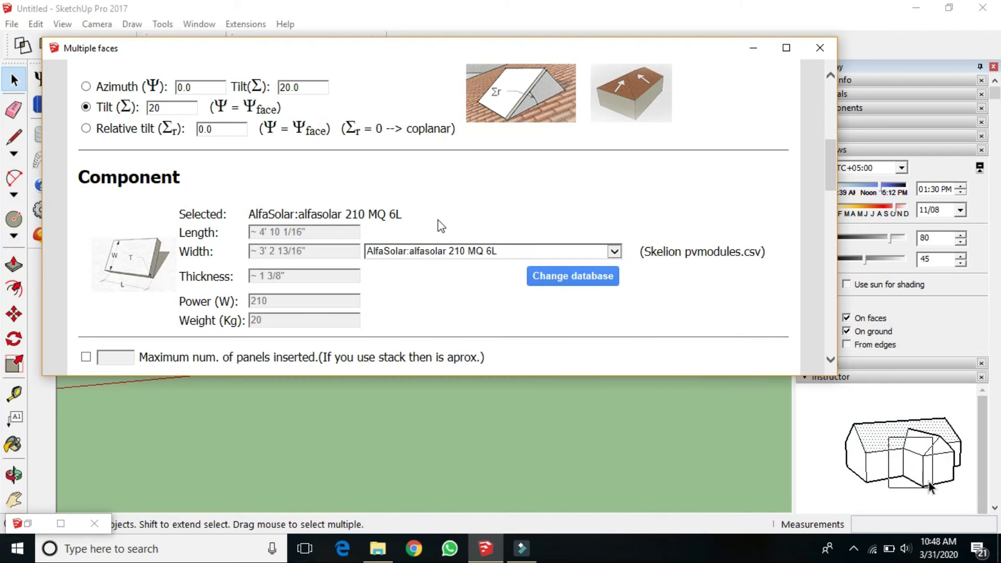
# Step: Inspect the module's length, thickness and power rating values
pyautogui.click(264, 232)
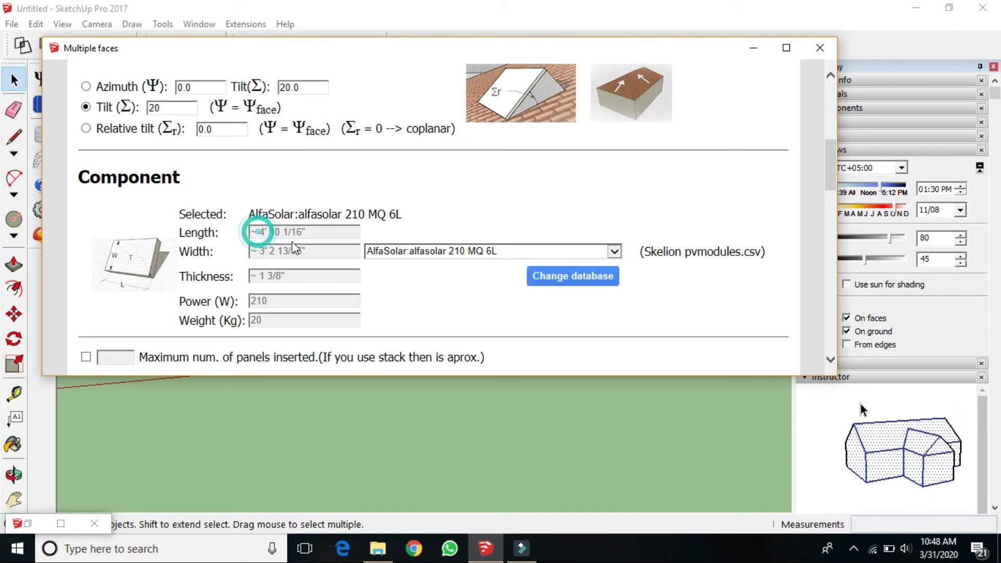
pyautogui.tripleClick(264, 232)
pyautogui.doubleClick(263, 231)
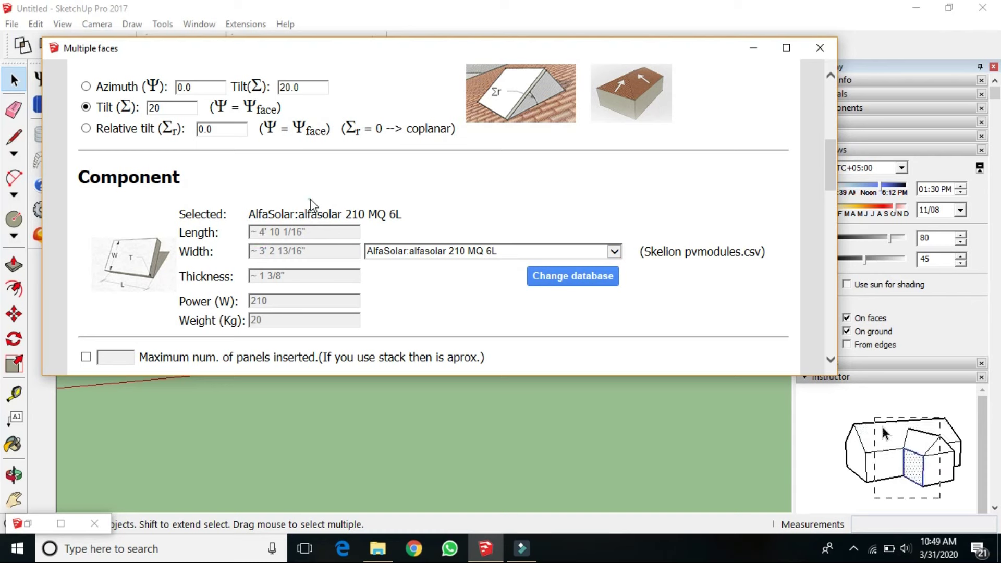
pyautogui.doubleClick(264, 232)
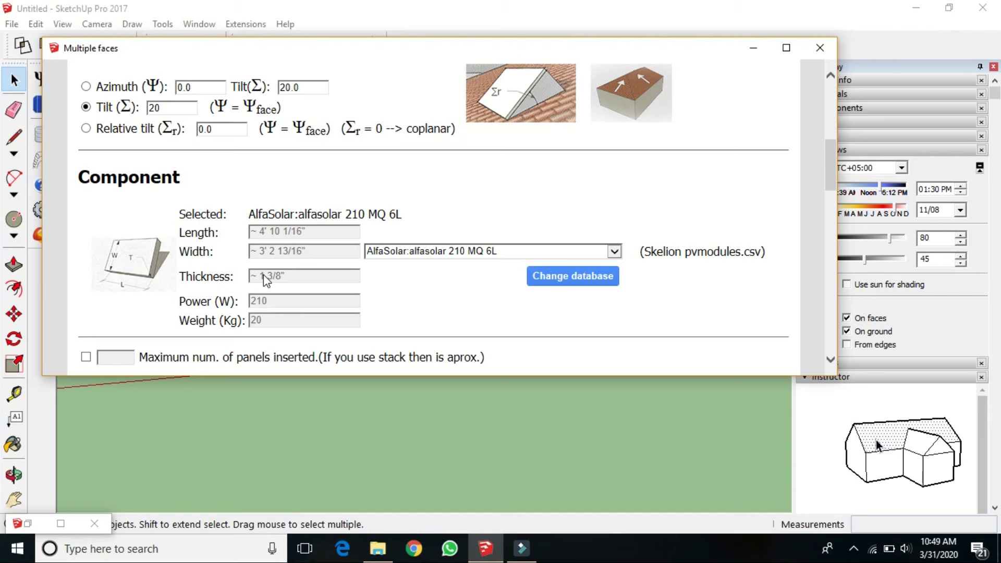
pyautogui.moveTo(265, 276); pyautogui.dragTo(308, 282)
pyautogui.doubleClick(252, 303)
pyautogui.click(442, 308)
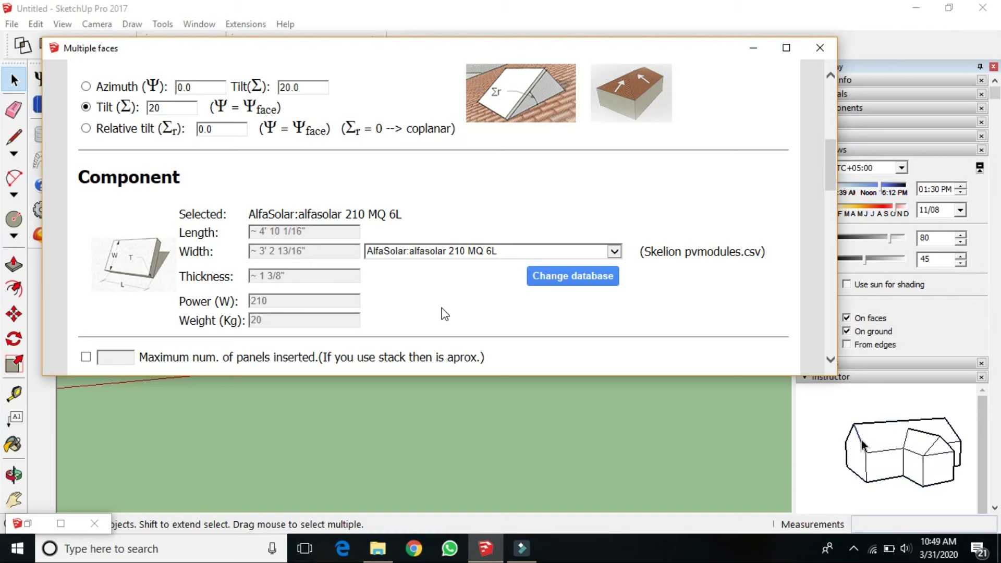
# Step: Switch the module to Ningbo Qixin Solar:SL280CE-36P280 instead
pyautogui.click(615, 252)
pyautogui.scroll(-15, 522, 313)
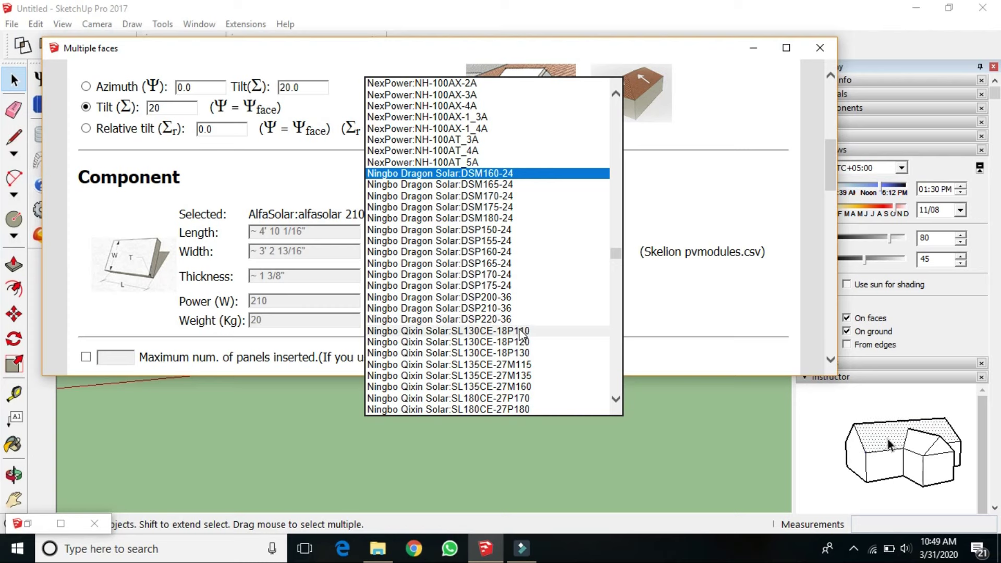
pyautogui.scroll(-1, 521, 334)
pyautogui.scroll(-4, 514, 326)
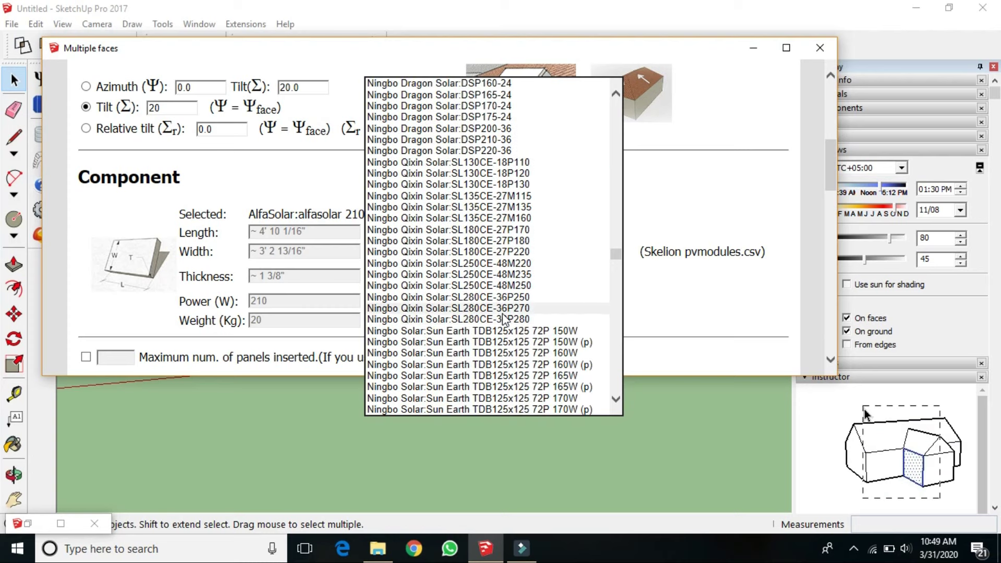
pyautogui.scroll(-1, 505, 319)
pyautogui.scroll(-3, 492, 291)
pyautogui.scroll(-3, 492, 291)
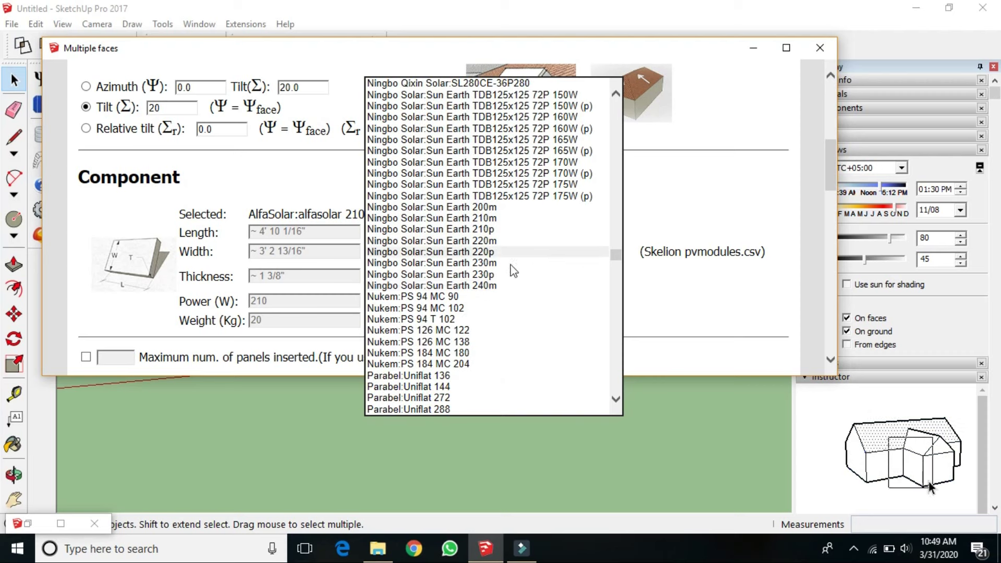
pyautogui.scroll(2, 534, 254)
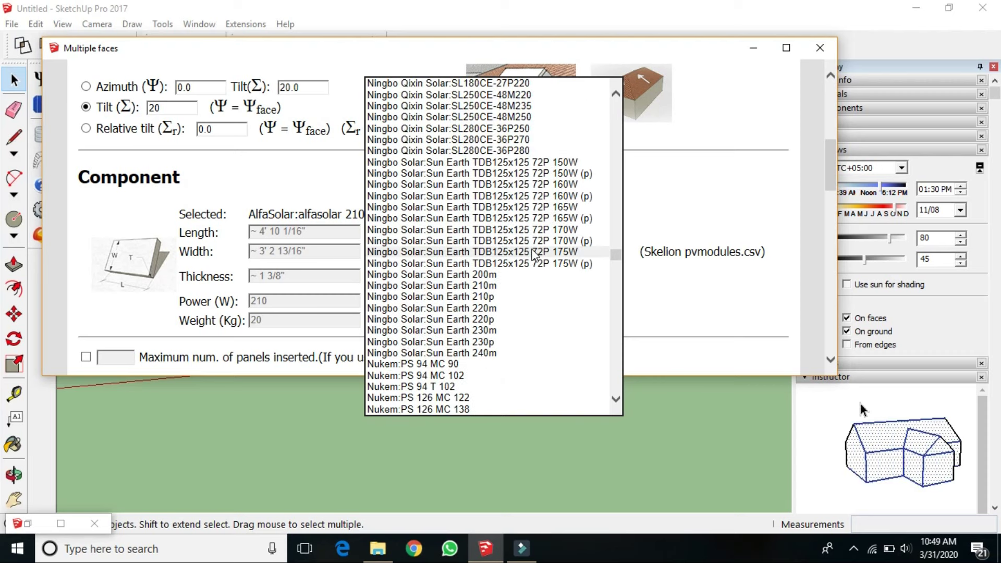
pyautogui.click(495, 151)
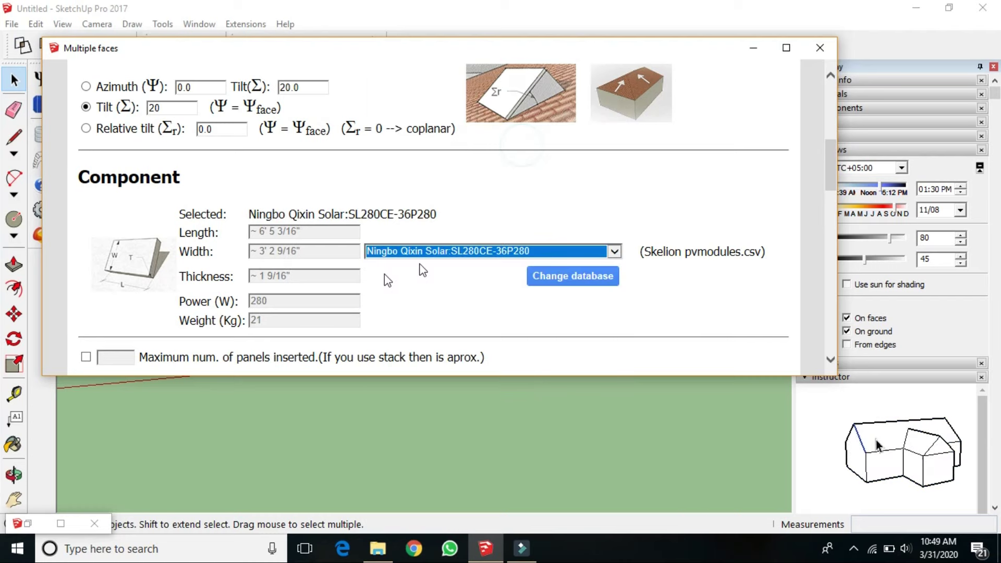
pyautogui.click(432, 208)
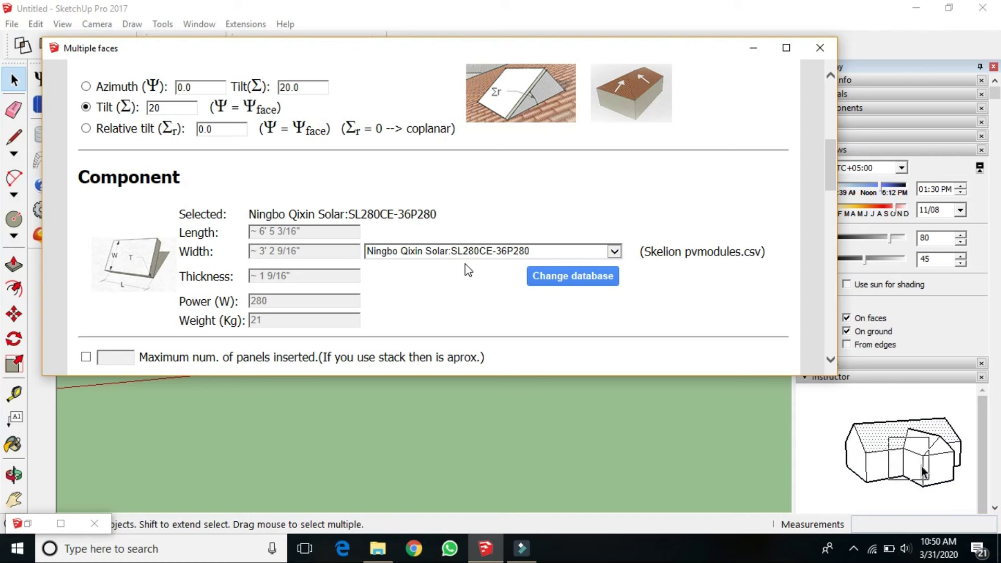
pyautogui.scroll(-3, 364, 267)
pyautogui.scroll(-4, 364, 267)
pyautogui.scroll(3, 171, 187)
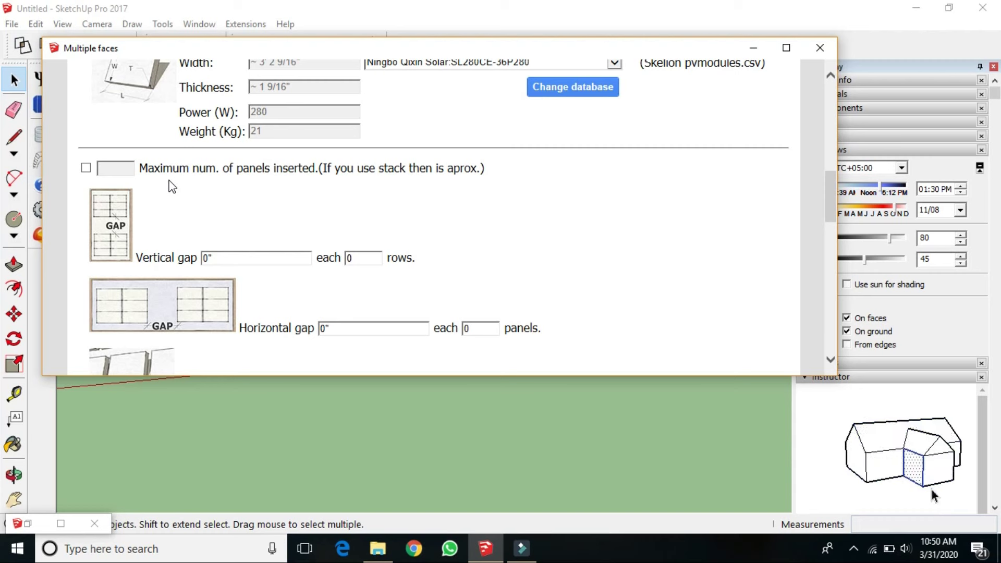
pyautogui.scroll(-1, 172, 186)
pyautogui.scroll(-1, 205, 206)
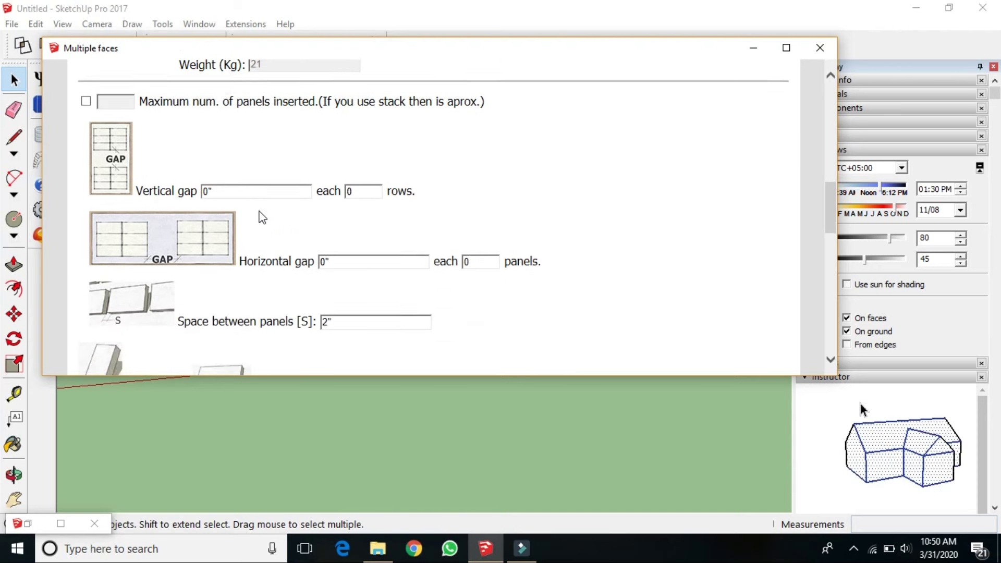
pyautogui.scroll(-2, 260, 216)
pyautogui.scroll(-1, 256, 258)
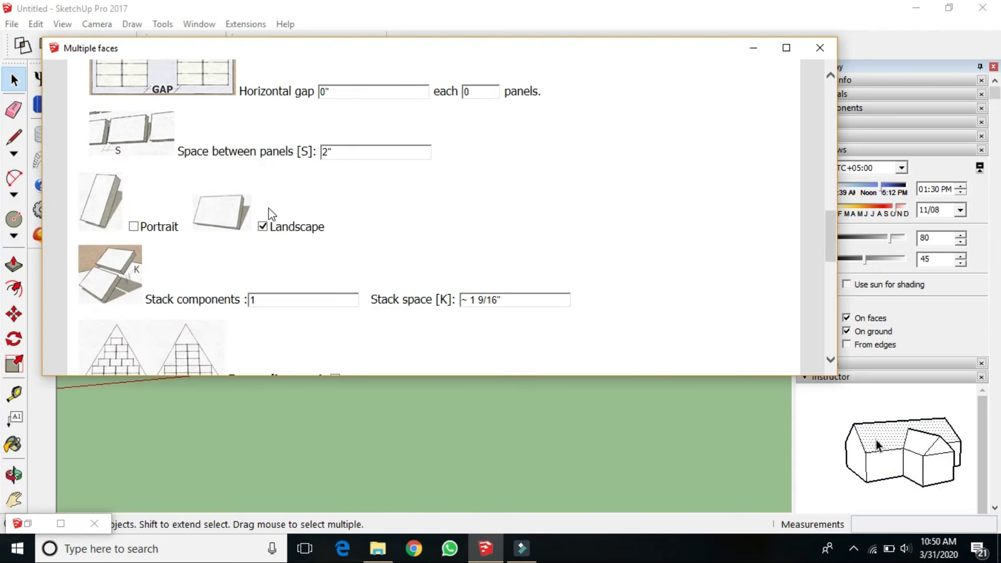
pyautogui.scroll(1, 269, 219)
pyautogui.scroll(1, 268, 241)
pyautogui.scroll(-1, 143, 319)
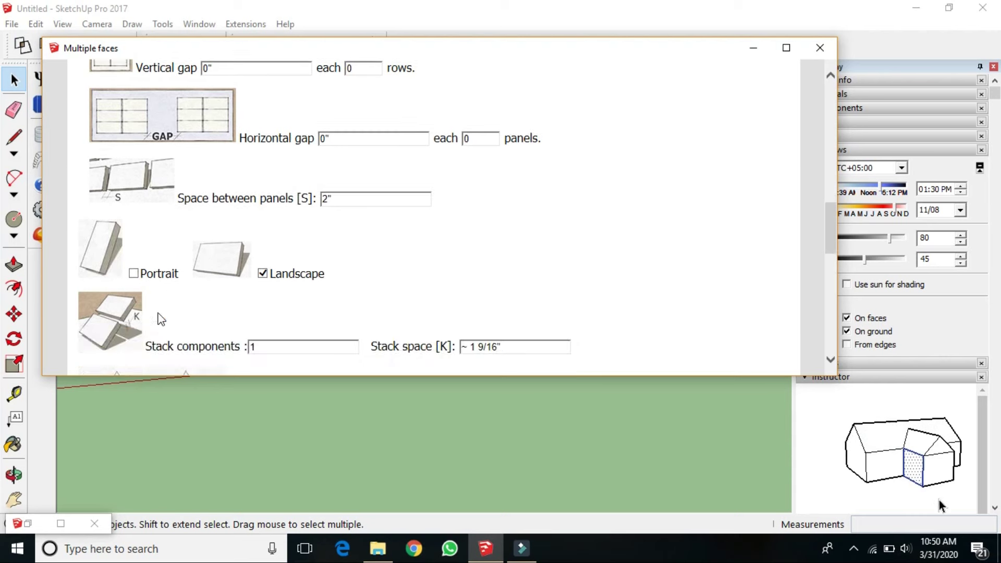
pyautogui.click(134, 273)
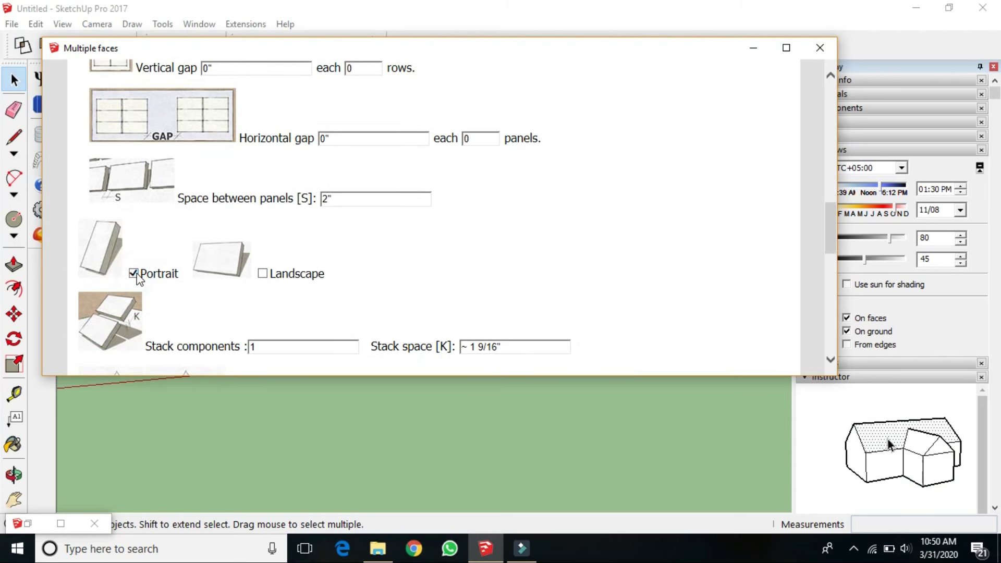
pyautogui.click(262, 273)
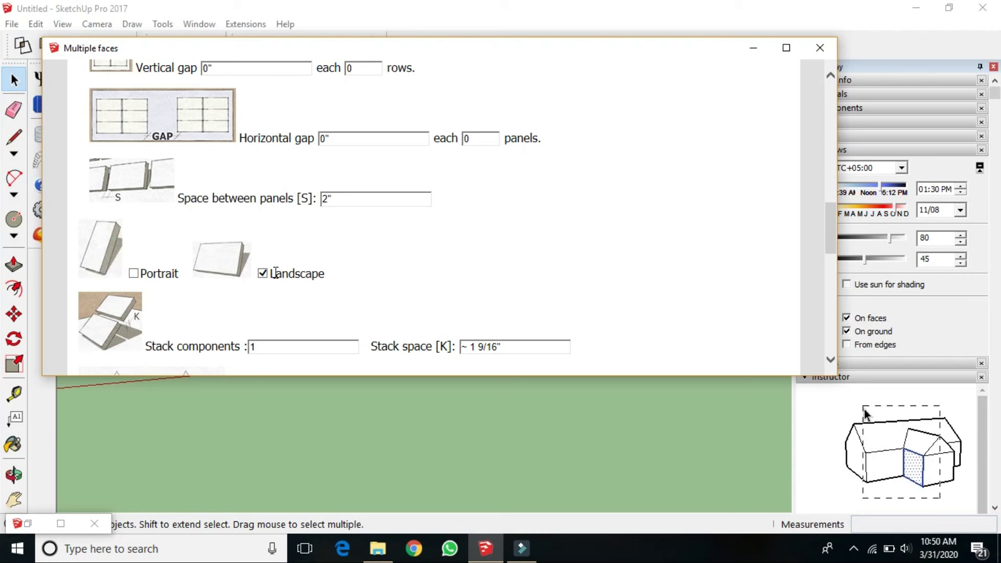
pyautogui.scroll(1, 391, 248)
pyautogui.scroll(1, 391, 248)
pyautogui.scroll(-1, 389, 245)
pyautogui.scroll(-1, 389, 246)
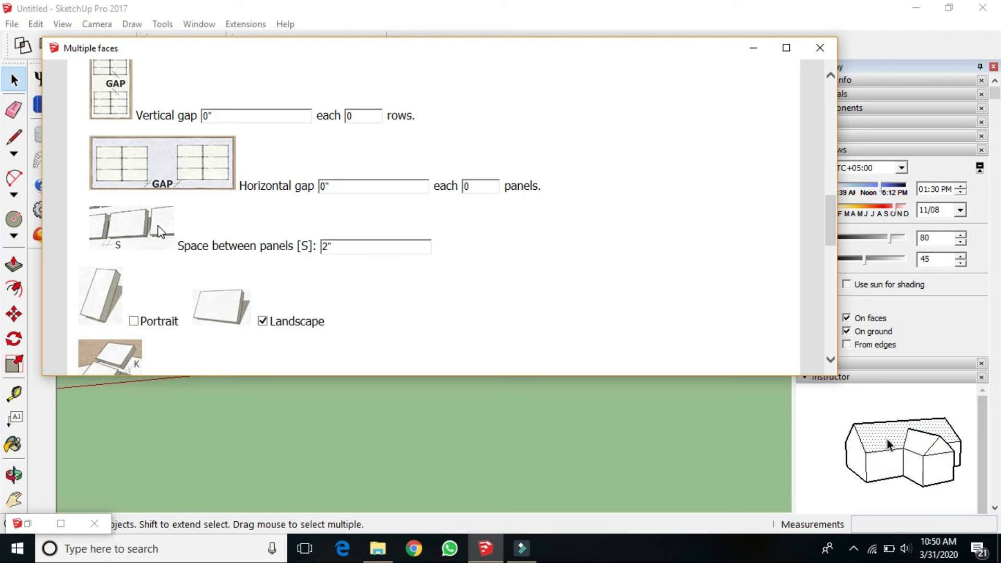
pyautogui.click(336, 246)
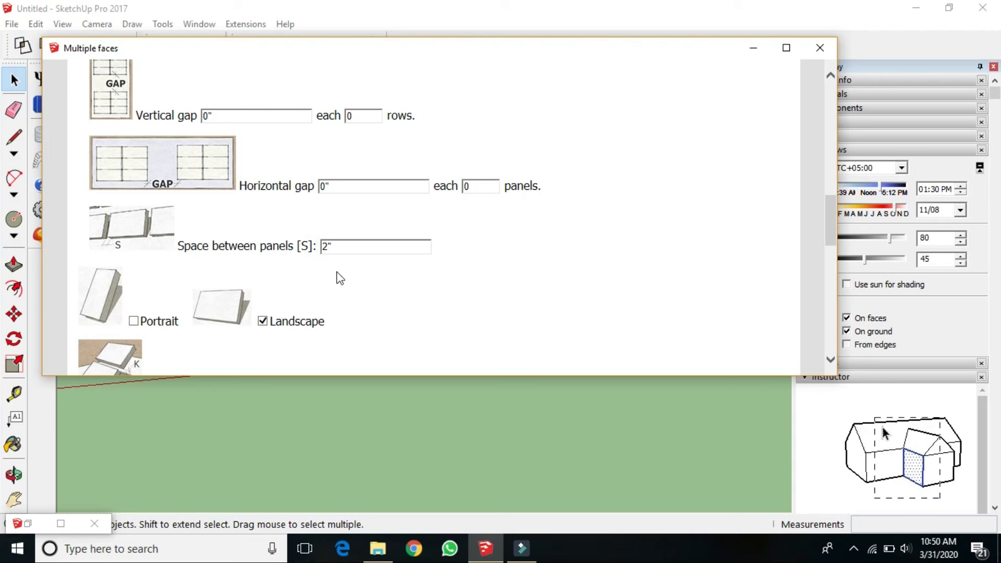
pyautogui.scroll(1, 417, 269)
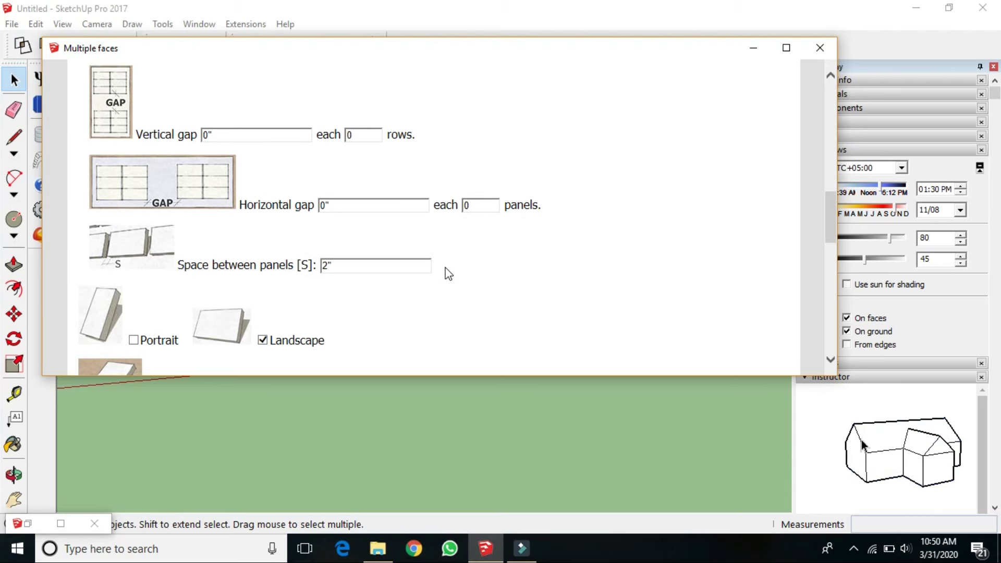
pyautogui.scroll(2, 447, 273)
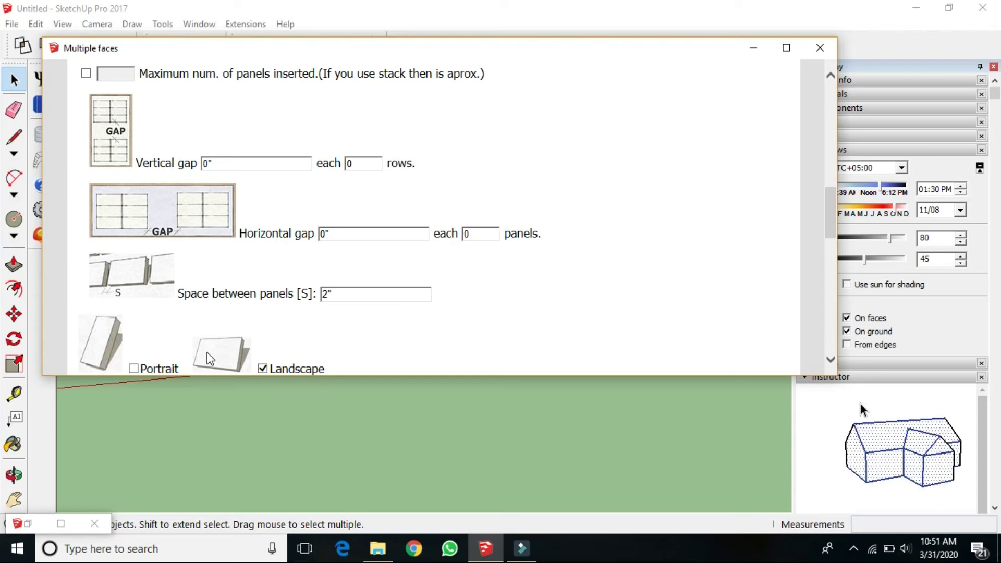
pyautogui.scroll(10, 516, 271)
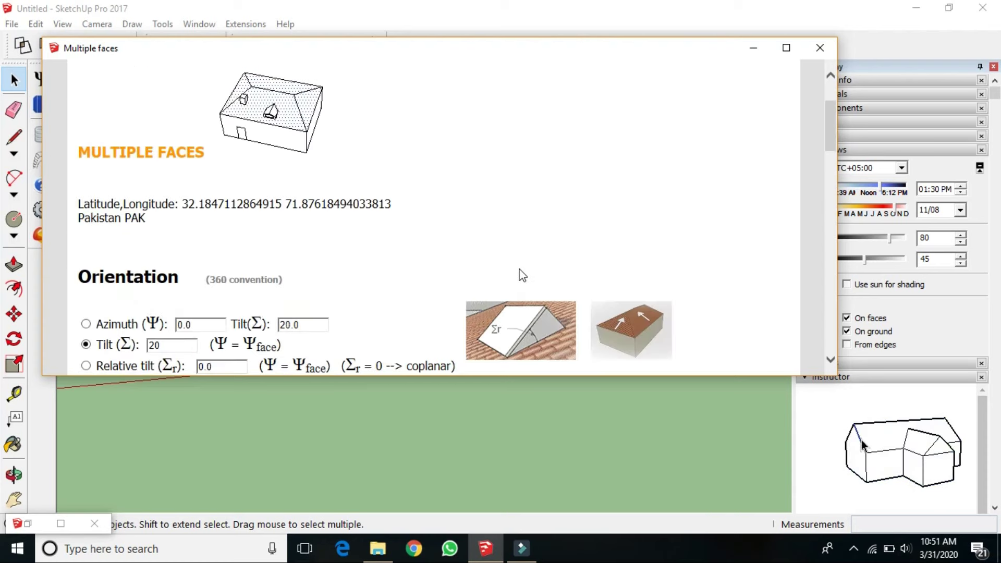
pyautogui.scroll(-4, 519, 275)
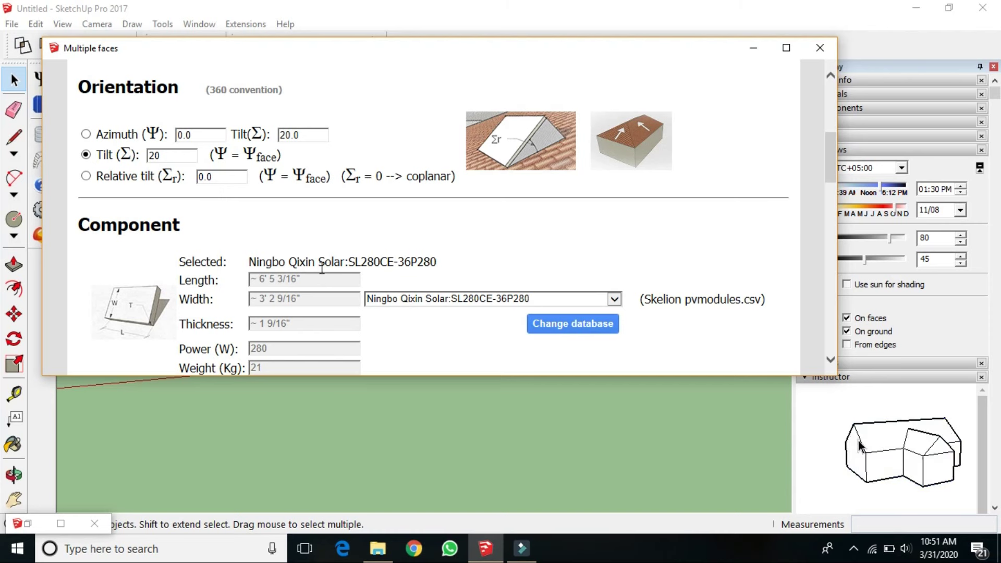
pyautogui.scroll(-1, 323, 271)
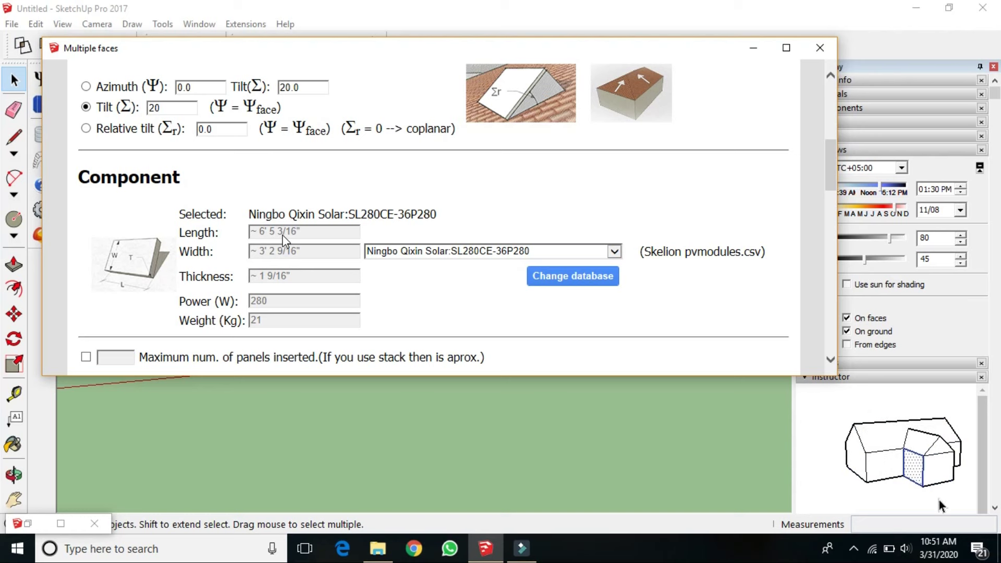
# Step: Set space between panels to 4" and vertical gap to 2"
pyautogui.scroll(-5, 284, 240)
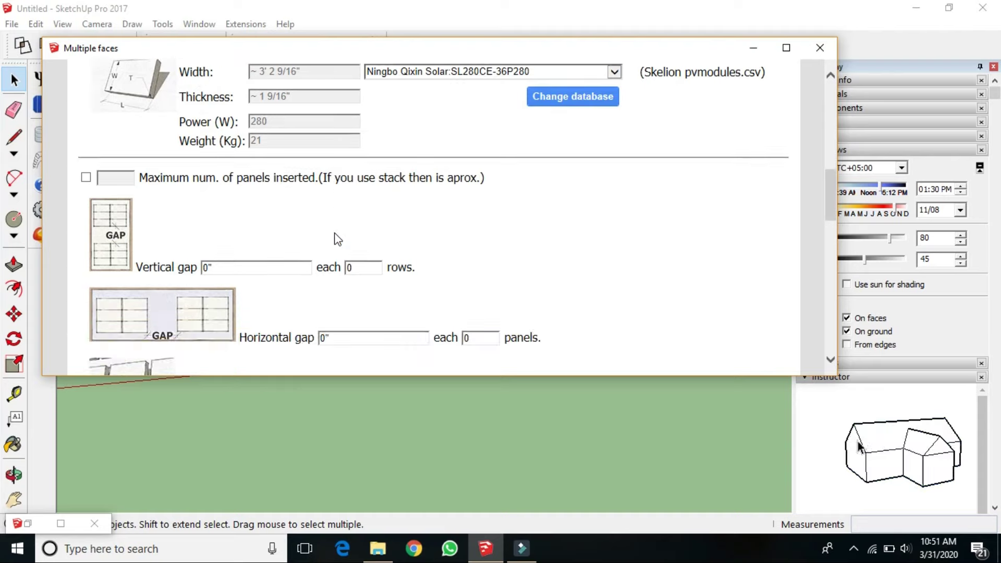
pyautogui.scroll(-5, 334, 240)
pyautogui.scroll(-1, 365, 261)
pyautogui.scroll(2, 345, 206)
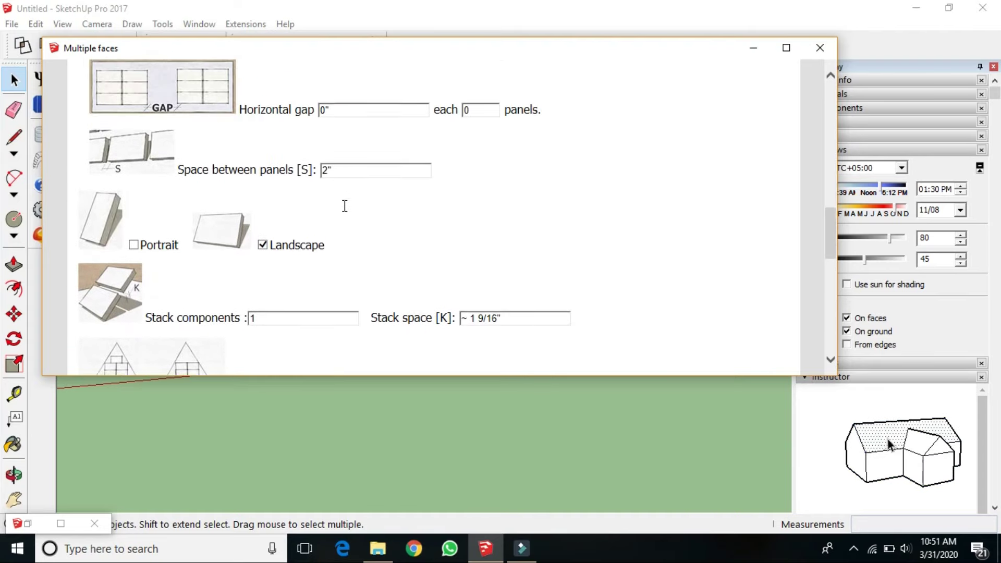
pyautogui.click(340, 201)
pyautogui.press('BackSpace')
pyautogui.press('BackSpace')
pyautogui.write('4"')
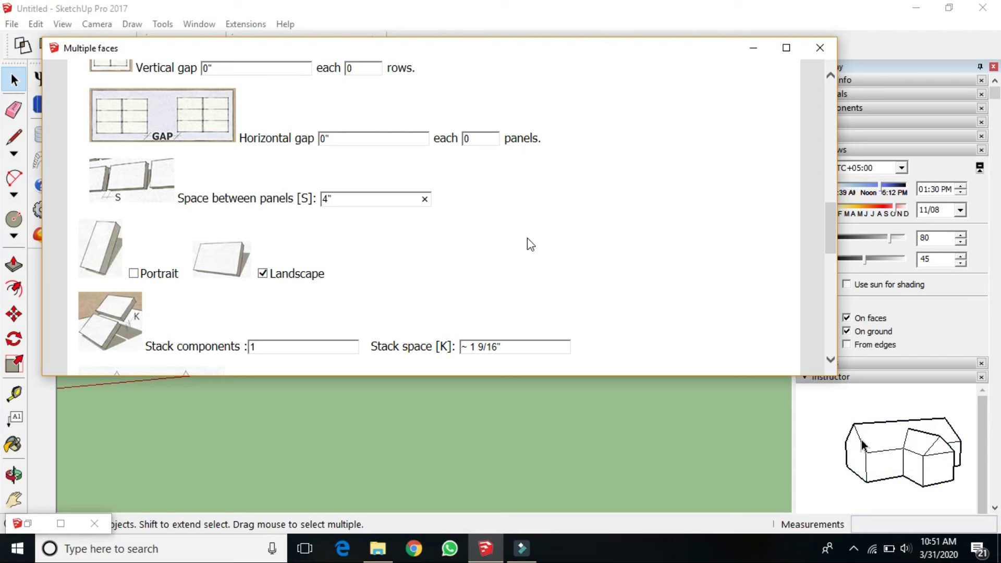
pyautogui.scroll(2, 365, 245)
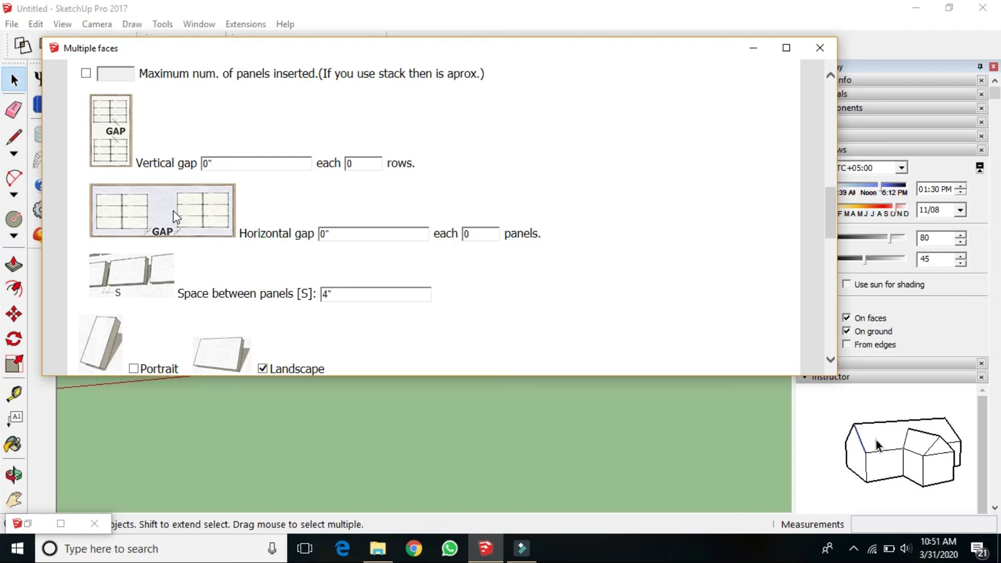
pyautogui.scroll(1, 237, 183)
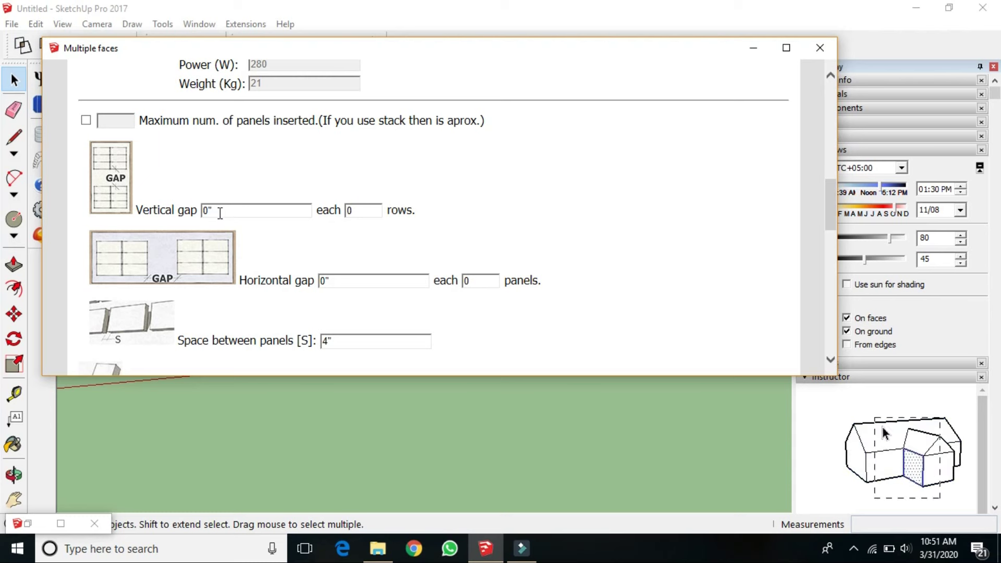
pyautogui.click(207, 209)
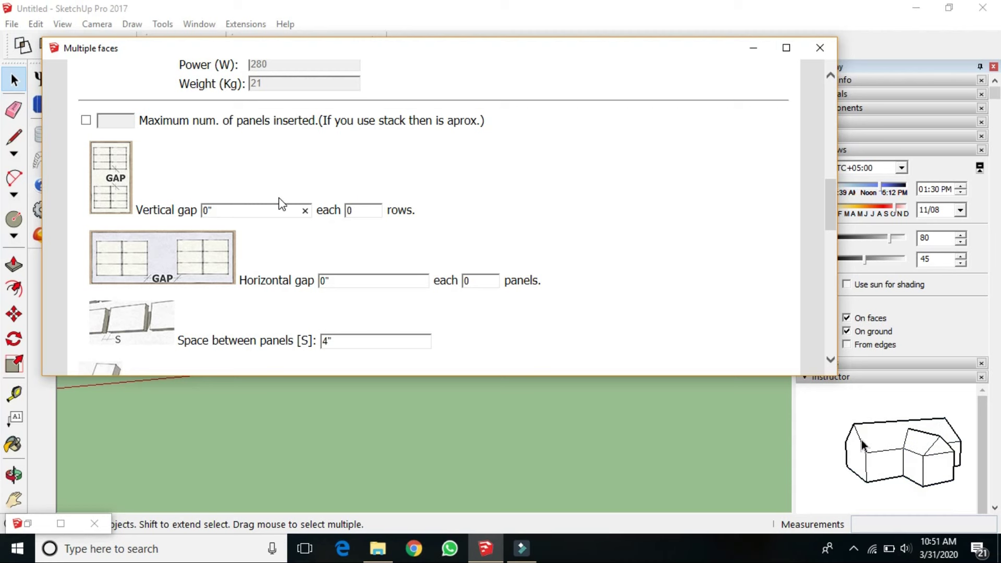
pyautogui.write('2"')
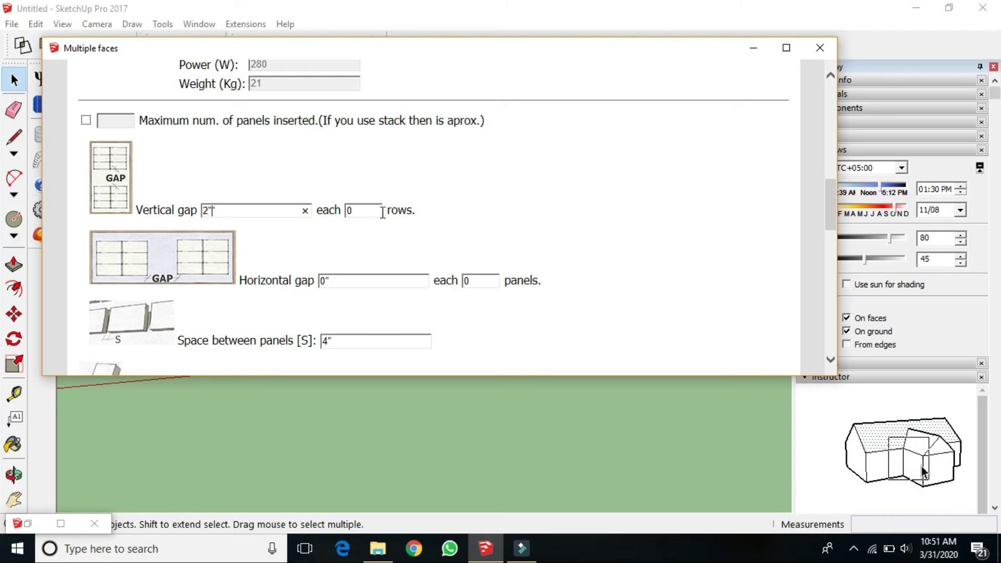
pyautogui.click(574, 209)
# Step: Check the stack components count, then set stack space to 2"
pyautogui.scroll(-2, 273, 216)
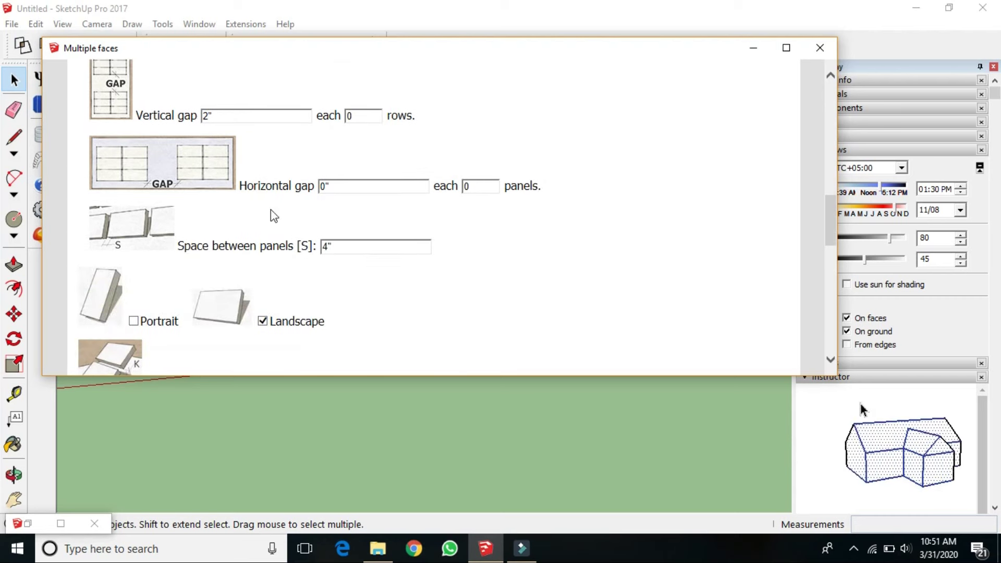
pyautogui.scroll(-2, 289, 211)
pyautogui.scroll(-1, 290, 212)
pyautogui.click(304, 253)
pyautogui.click(380, 193)
pyautogui.click(314, 246)
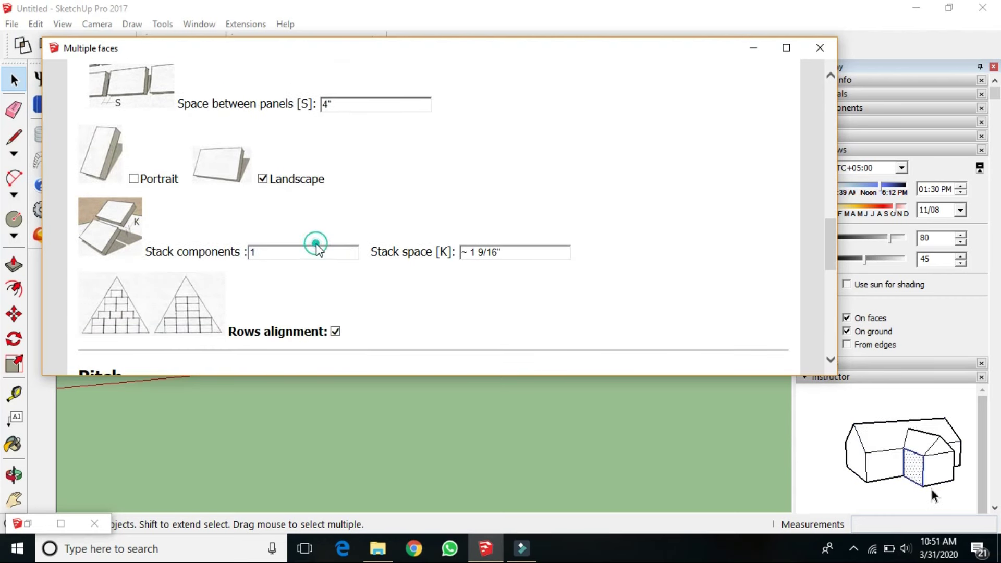
pyautogui.click(404, 208)
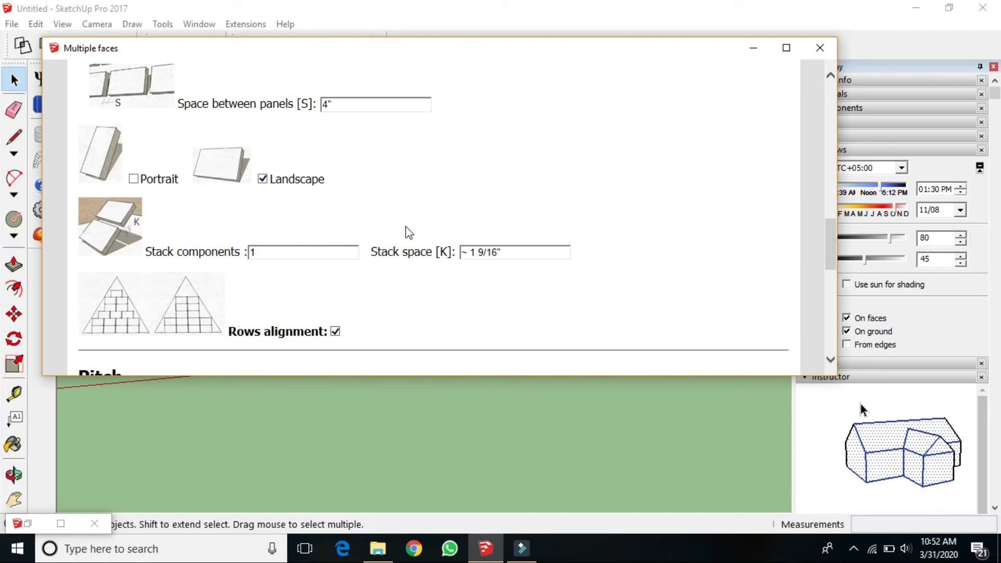
pyautogui.click(546, 251)
pyautogui.press('BackSpace')
pyautogui.press('BackSpace')
pyautogui.press('BackSpace')
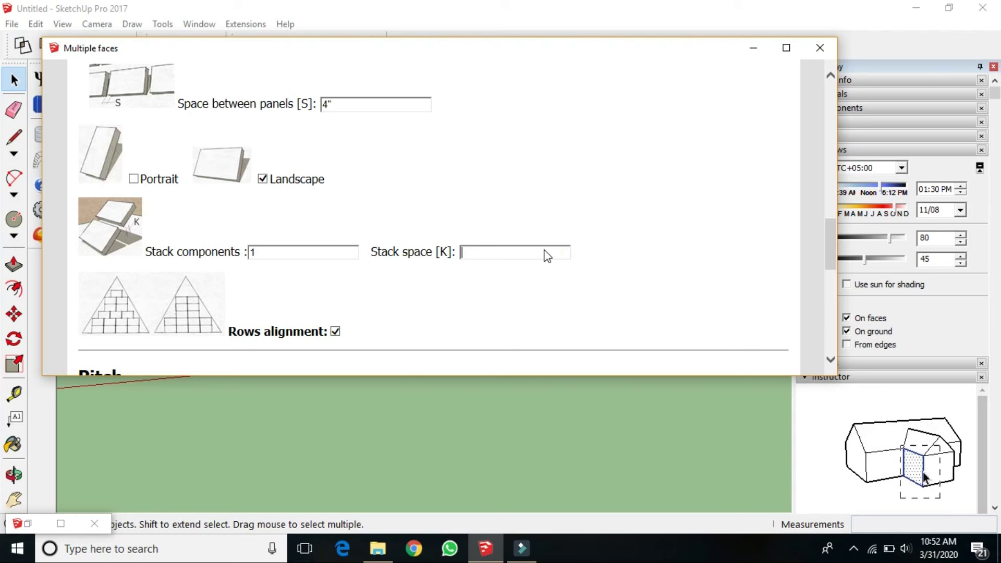
pyautogui.write('2"')
# Step: Correct the stack space to 4" and clear the stack components count
pyautogui.scroll(4, 521, 205)
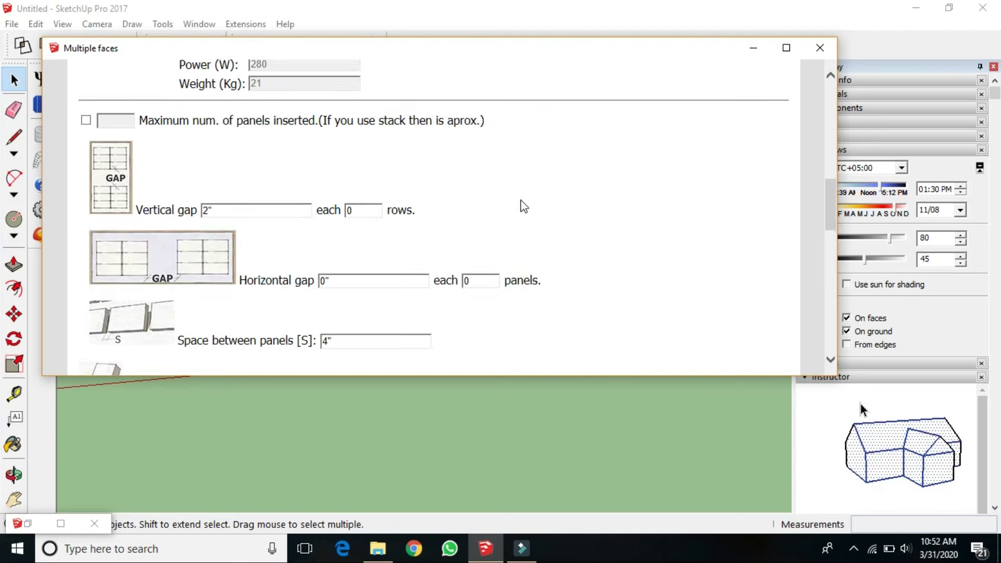
pyautogui.scroll(4, 523, 207)
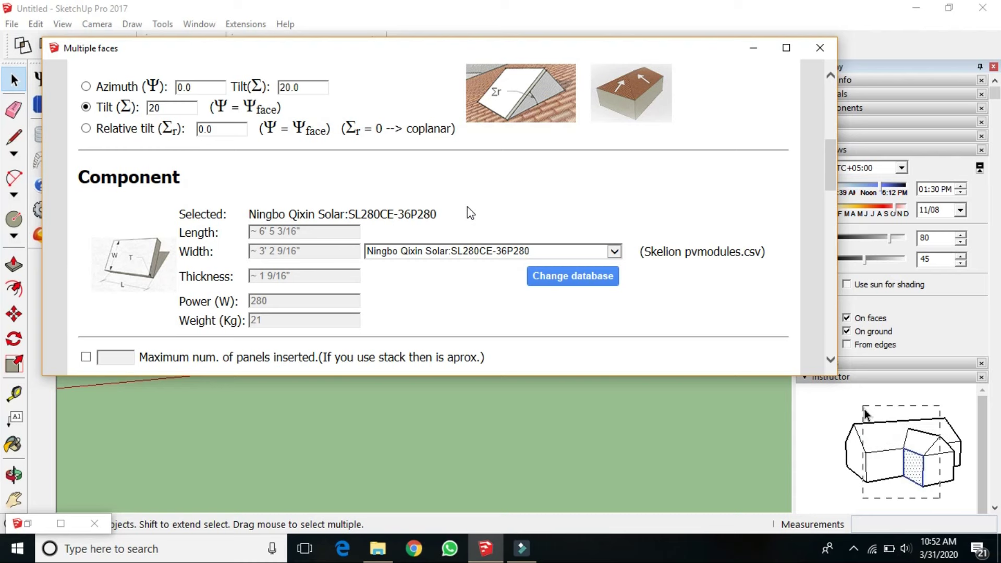
pyautogui.scroll(-2, 465, 208)
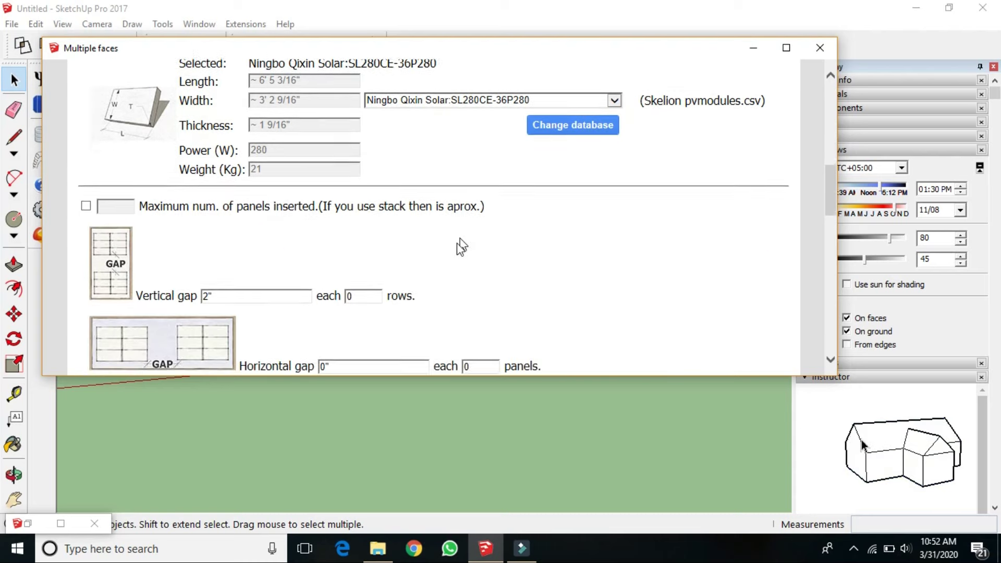
pyautogui.scroll(-4, 459, 246)
pyautogui.scroll(-2, 459, 253)
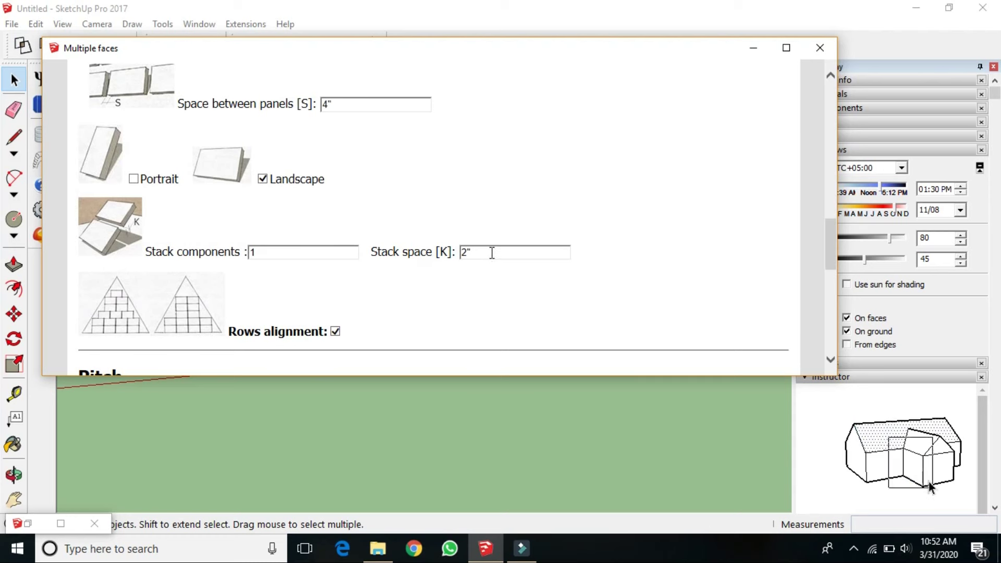
pyautogui.click(468, 251)
pyautogui.press('BackSpace')
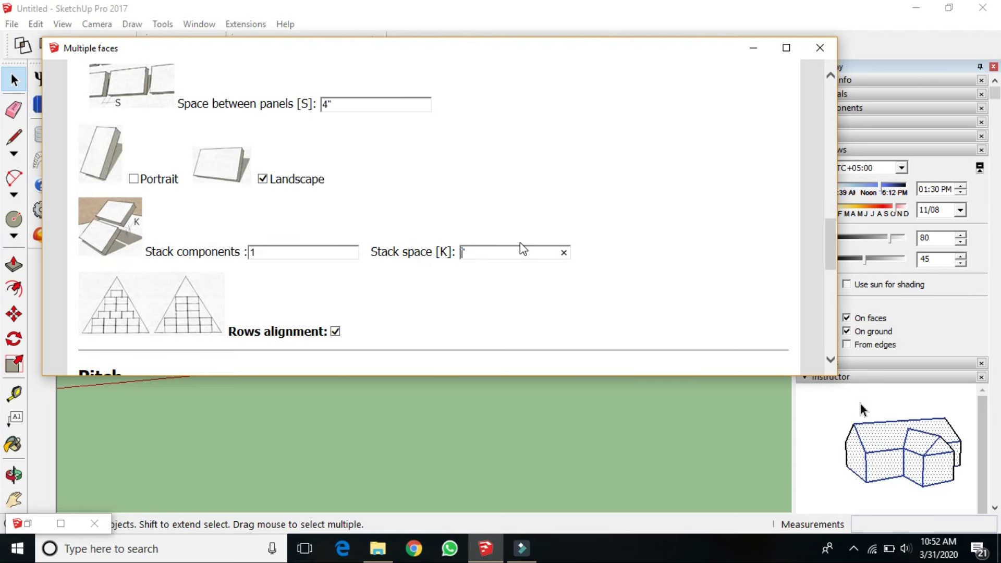
pyautogui.write('4')
pyautogui.click(558, 152)
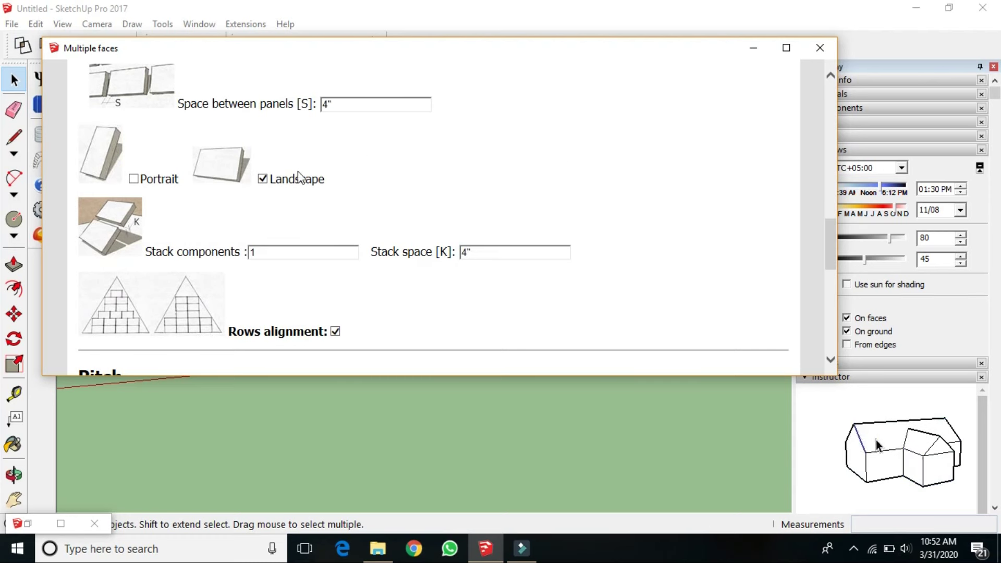
pyautogui.click(285, 252)
pyautogui.press('BackSpace')
pyautogui.write('2')
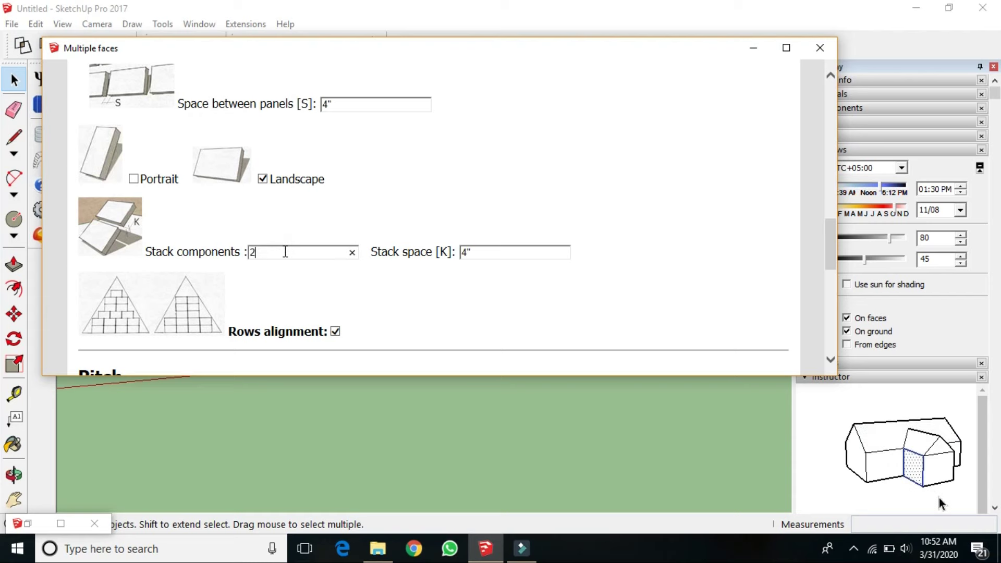
# Step: Choose 'Your own times' for row pitch and enter hours 9:00 to 15:00
pyautogui.scroll(-4, 380, 157)
pyautogui.scroll(-2, 425, 140)
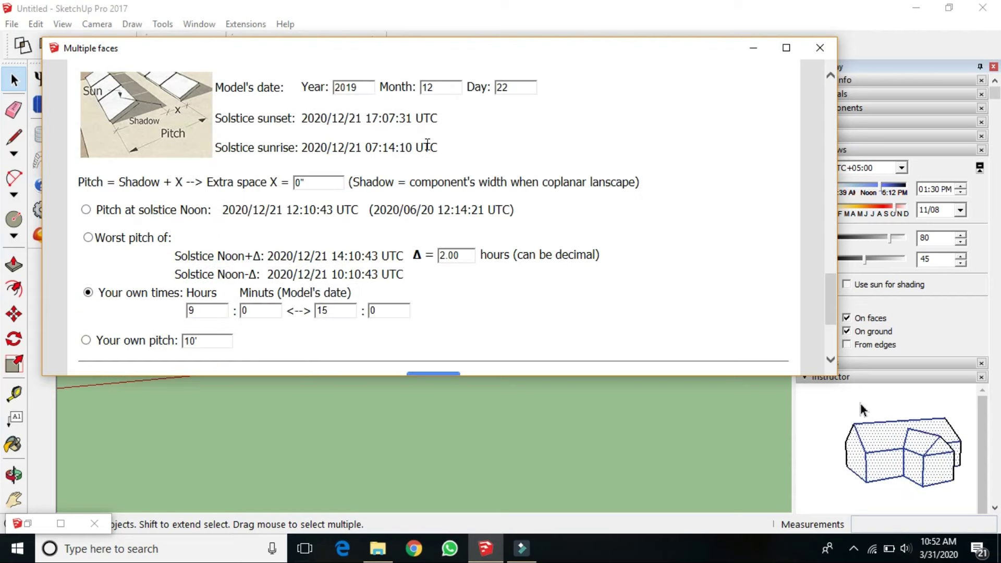
pyautogui.scroll(-1, 428, 146)
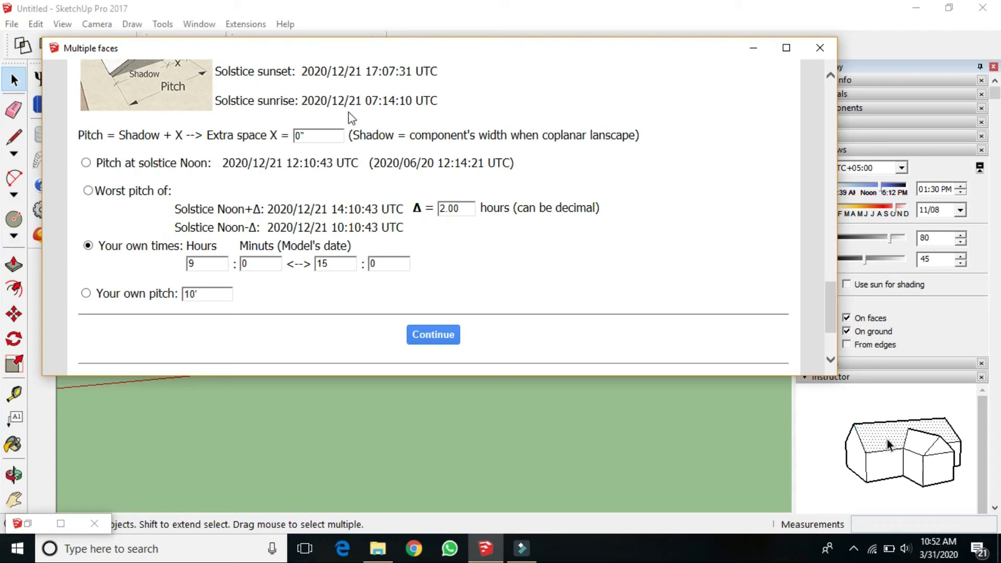
pyautogui.scroll(2, 352, 119)
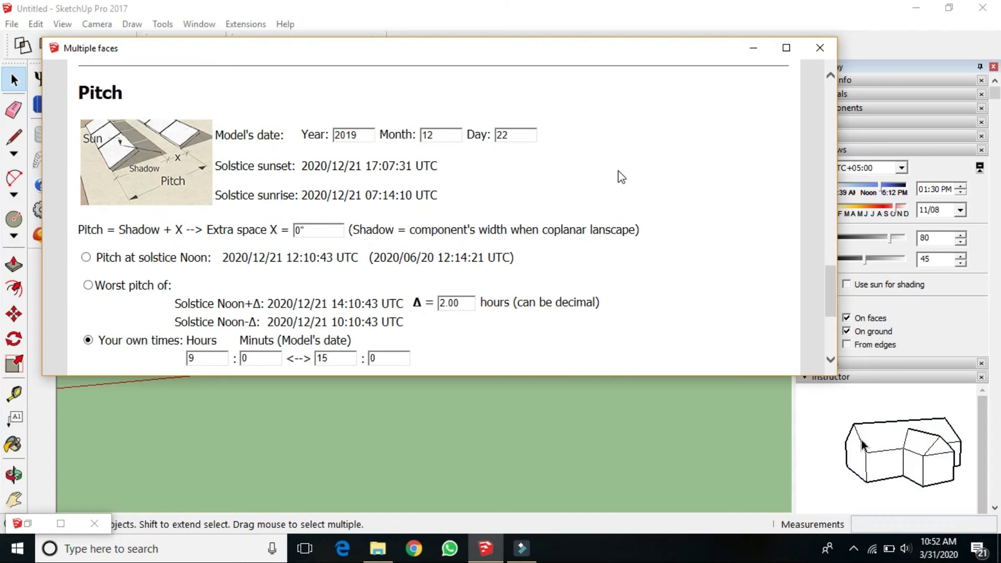
pyautogui.scroll(-1, 594, 198)
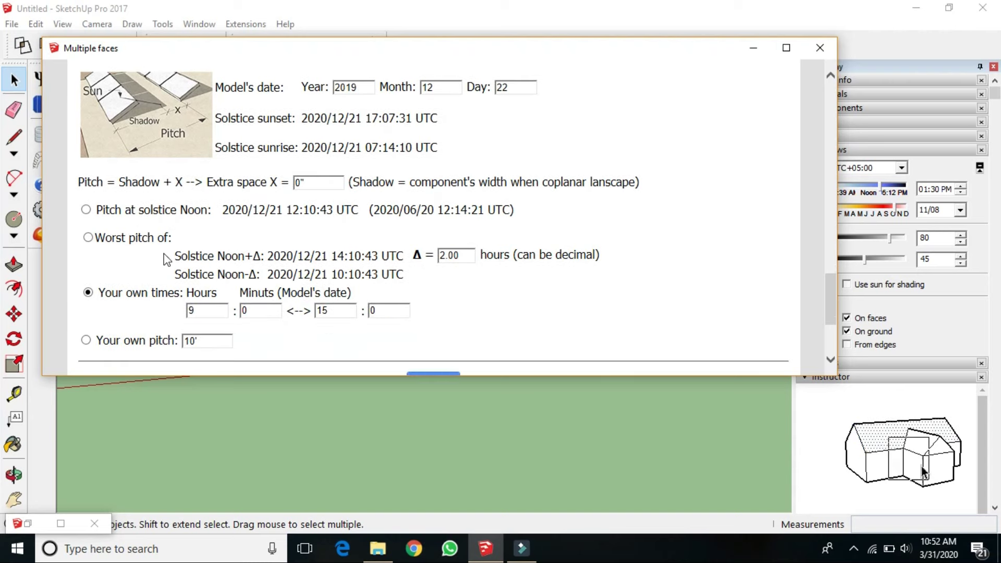
pyautogui.scroll(-1, 447, 200)
pyautogui.click(654, 238)
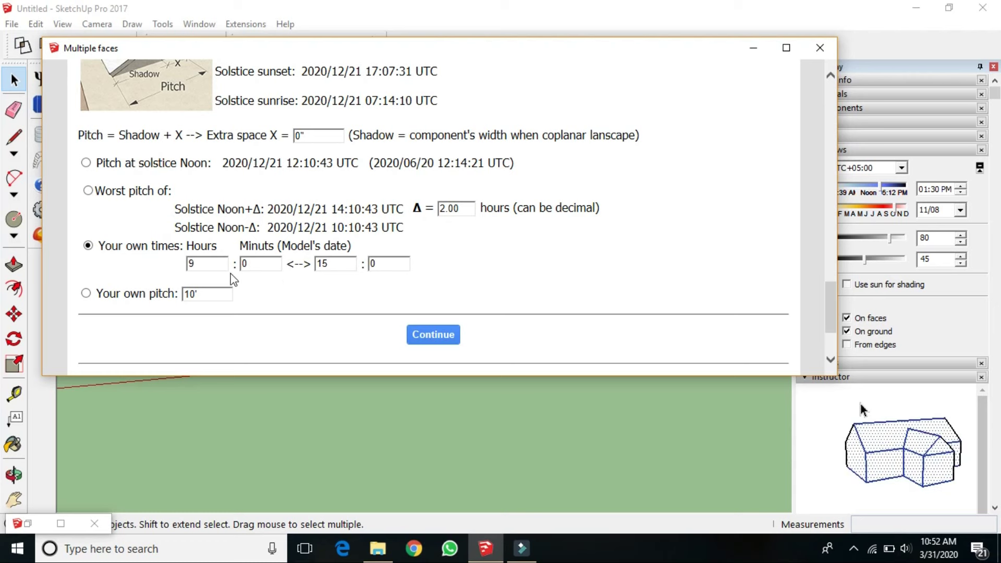
pyautogui.click(204, 263)
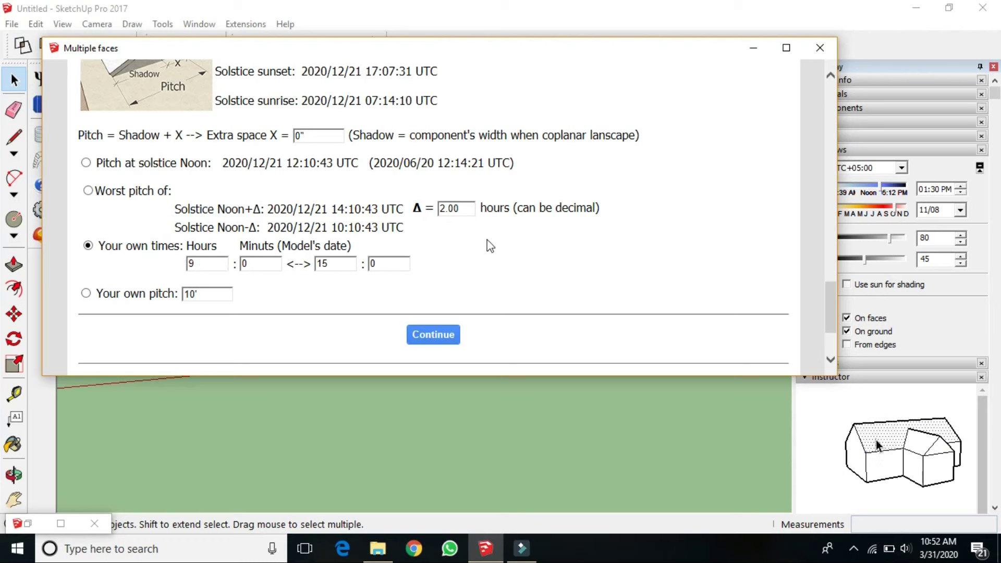
pyautogui.click(210, 265)
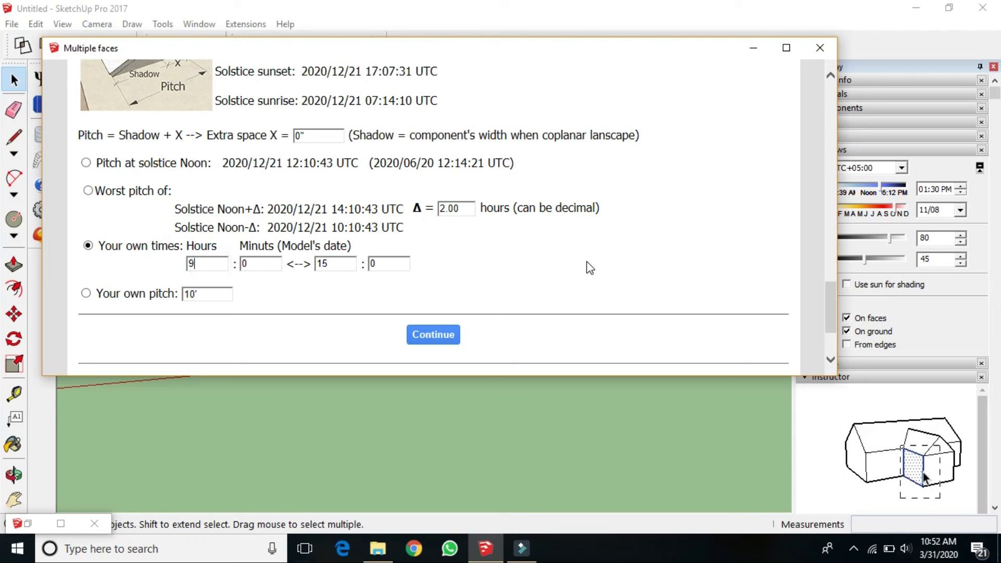
pyautogui.click(587, 262)
pyautogui.doubleClick(198, 264)
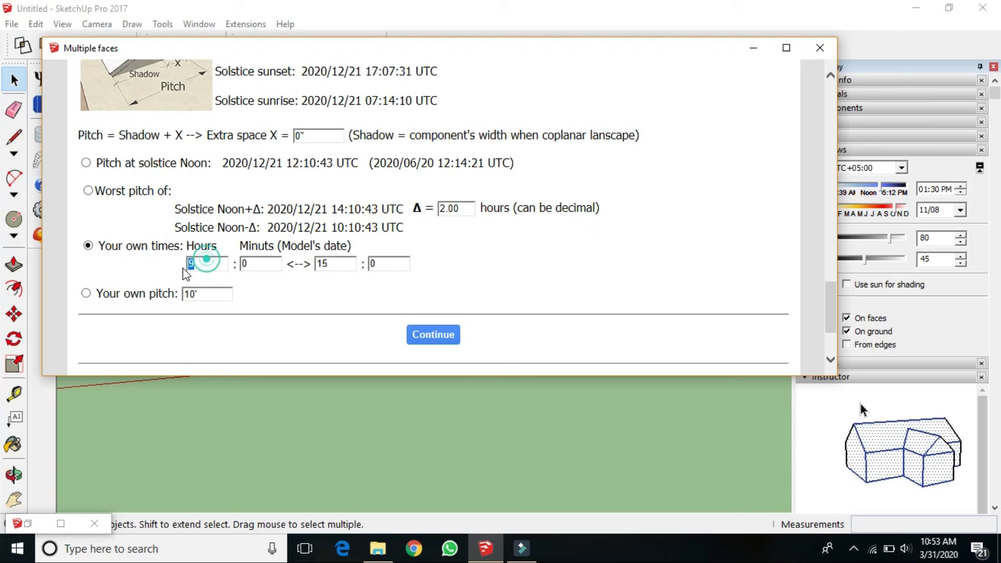
pyautogui.doubleClick(342, 263)
pyautogui.click(599, 251)
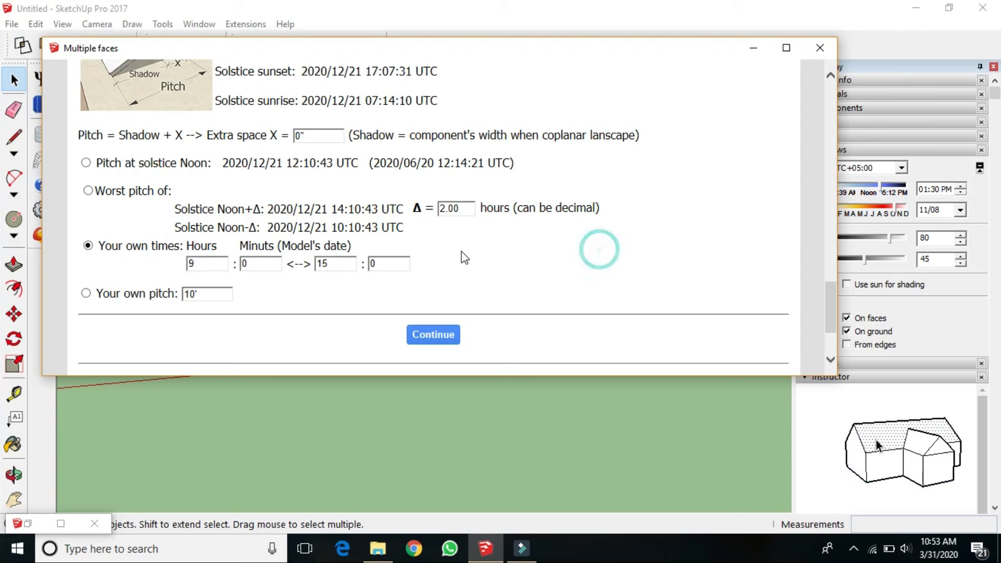
pyautogui.scroll(-2, 600, 253)
# Step: Place the four panels and orbit down to inspect them from ground level
pyautogui.click(457, 233)
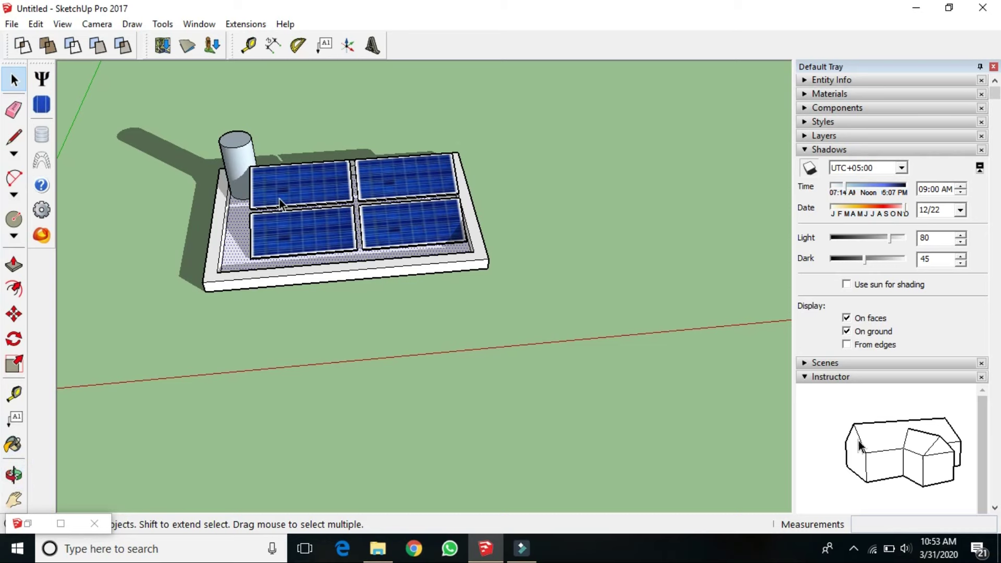
pyautogui.press('o')
pyautogui.moveTo(280, 194)
pyautogui.mouseDown()
pyautogui.moveTo(192, 325)
pyautogui.moveTo(257, 340)
pyautogui.moveTo(202, 331)
pyautogui.moveTo(167, 349)
pyautogui.moveTo(246, 368)
pyautogui.mouseUp()
pyautogui.scroll(5, 257, 340)
pyautogui.scroll(-3, 174, 351)
pyautogui.moveTo(174, 351)
pyautogui.mouseDown()
pyautogui.moveTo(192, 402)
pyautogui.moveTo(306, 404)
pyautogui.moveTo(188, 412)
pyautogui.moveTo(197, 454)
pyautogui.moveTo(506, 472)
pyautogui.moveTo(457, 447)
pyautogui.moveTo(460, 469)
pyautogui.moveTo(179, 376)
pyautogui.mouseUp()
pyautogui.click(15, 79)
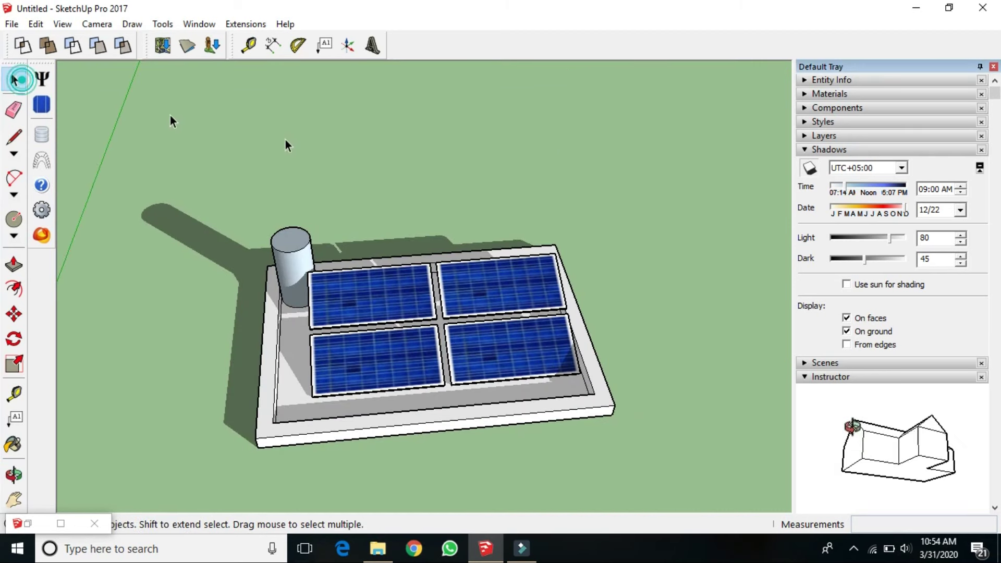
pyautogui.click(327, 142)
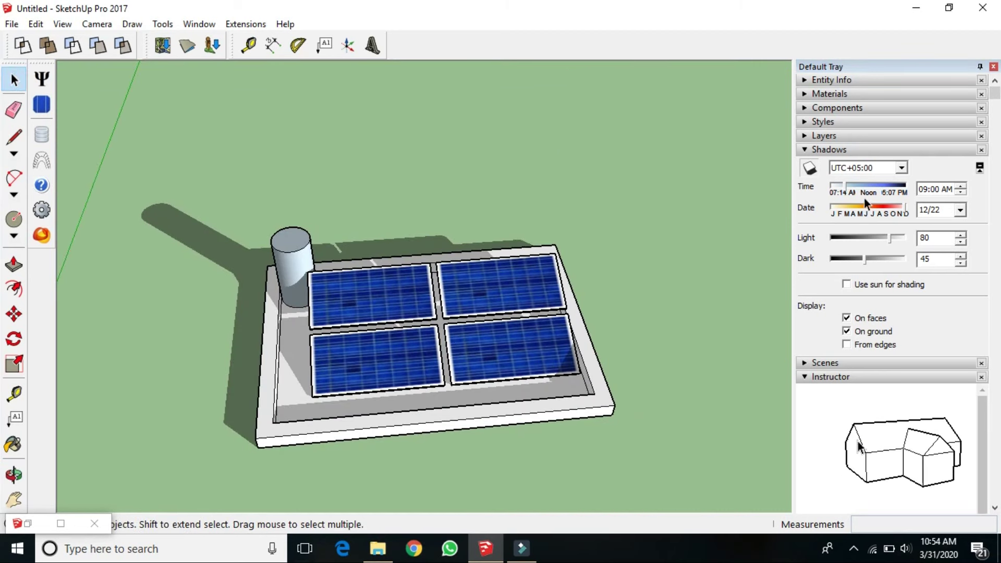
# Step: Adjust the shadow time to 9:00 AM, December 22, and orbit slightly to review
pyautogui.moveTo(847, 193)
pyautogui.mouseDown()
pyautogui.moveTo(889, 200)
pyautogui.moveTo(847, 198)
pyautogui.mouseUp()
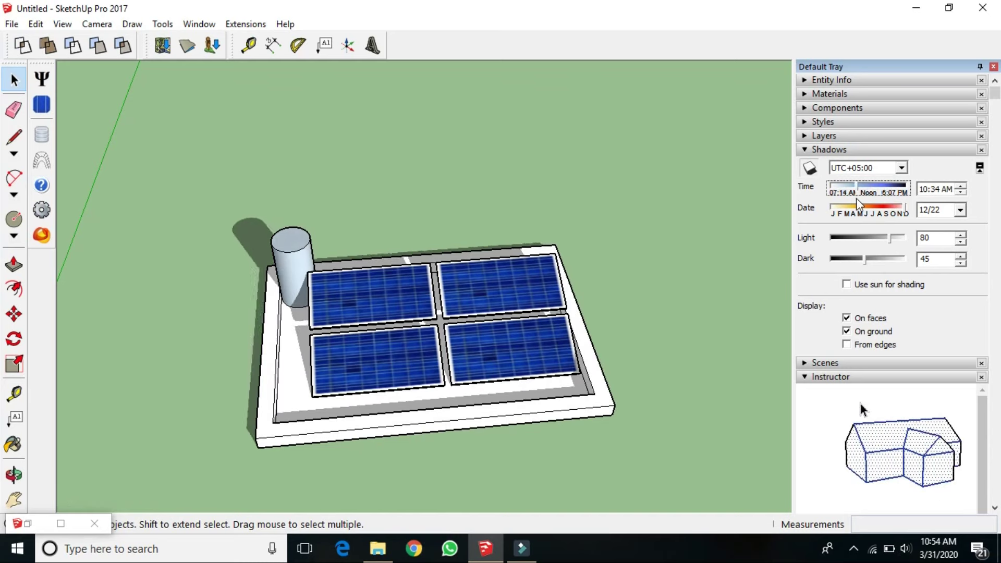
pyautogui.moveTo(847, 197)
pyautogui.mouseDown()
pyautogui.moveTo(890, 198)
pyautogui.moveTo(845, 200)
pyautogui.mouseUp()
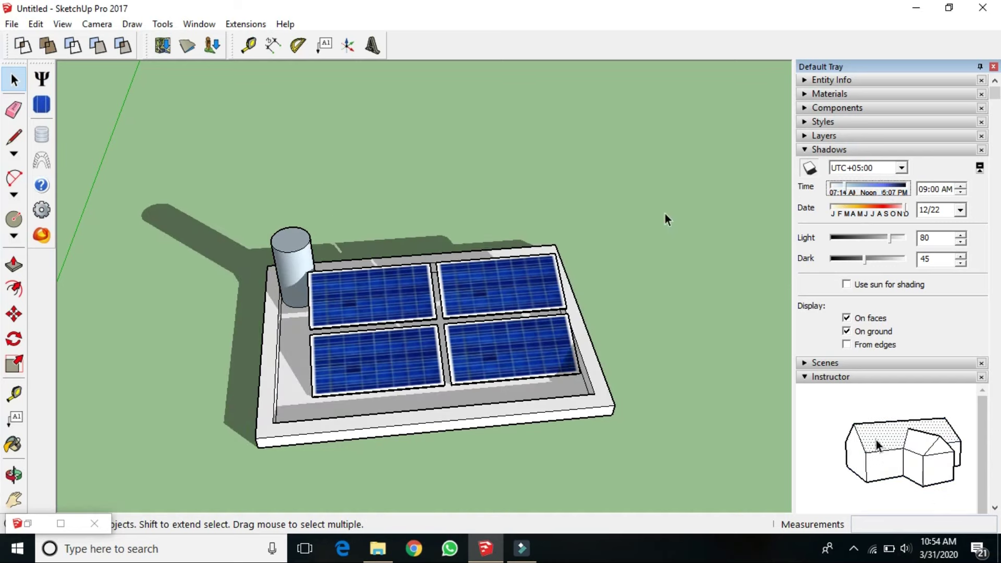
pyautogui.scroll(-2, 313, 276)
pyautogui.scroll(-1, 313, 276)
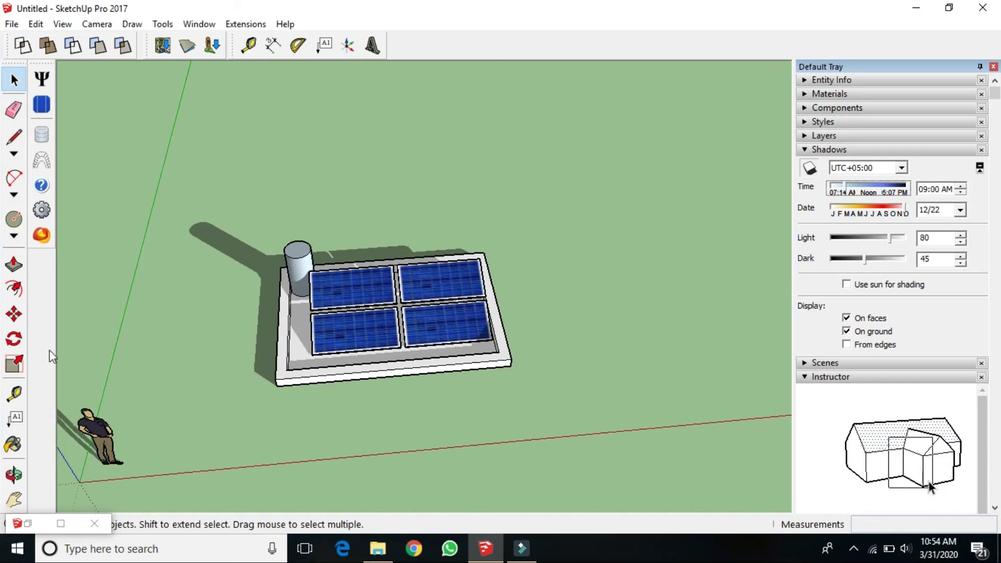
pyautogui.click(14, 475)
pyautogui.moveTo(251, 417)
pyautogui.mouseDown()
pyautogui.moveTo(336, 369)
pyautogui.moveTo(217, 311)
pyautogui.moveTo(197, 280)
pyautogui.mouseUp()
pyautogui.click(14, 87)
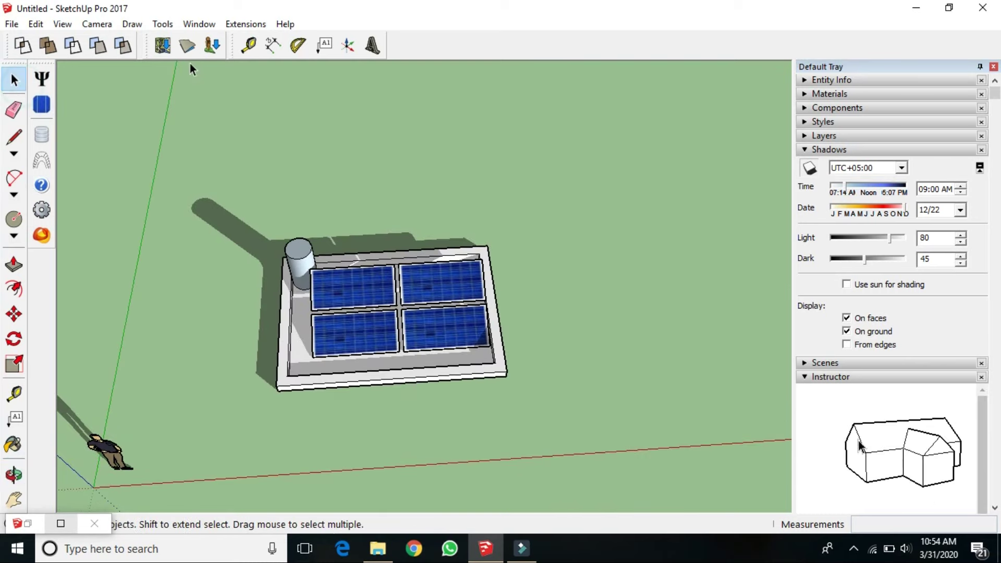
# Step: Add a 15' dimension along the front roof slab edge
pyautogui.click(130, 23)
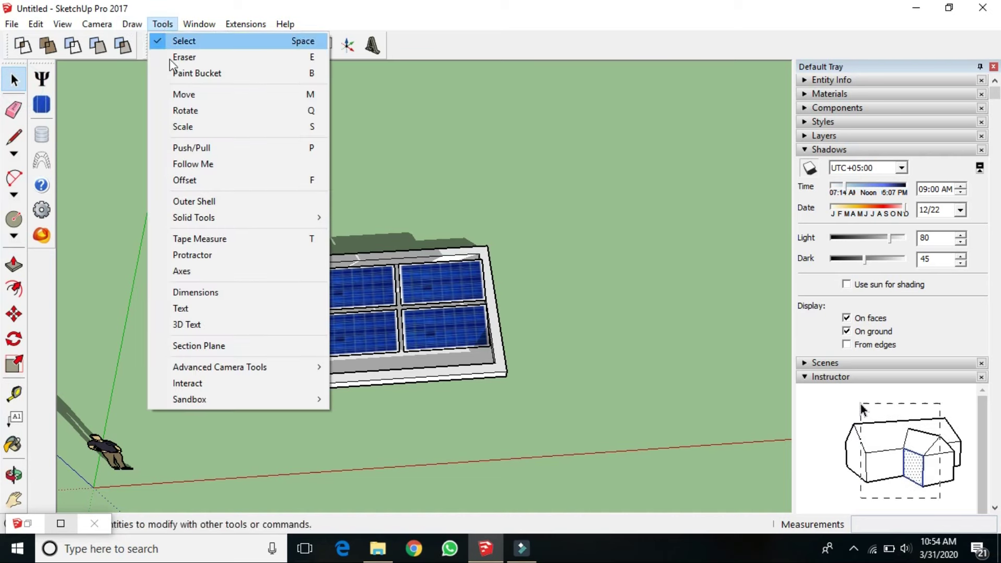
pyautogui.click(218, 293)
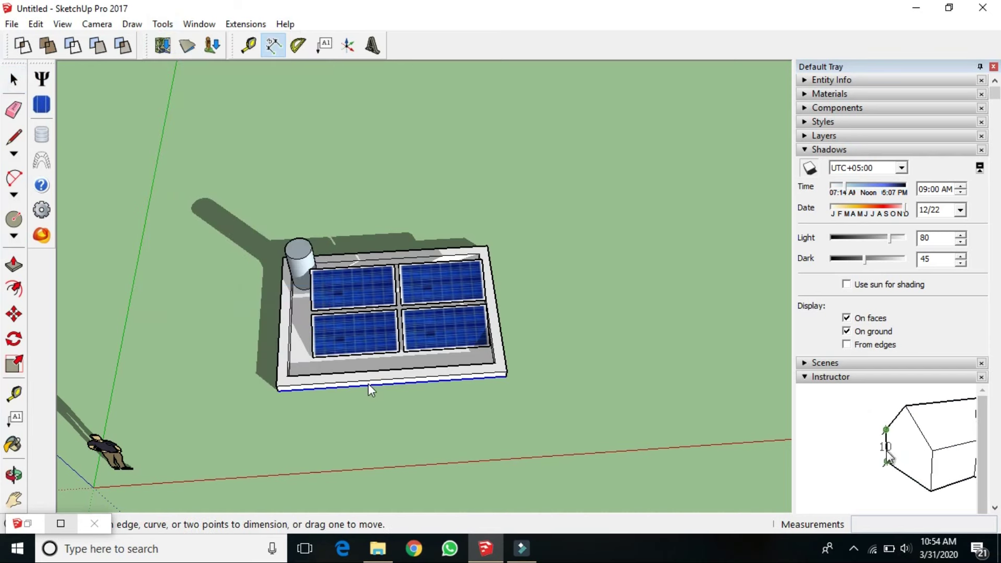
pyautogui.scroll(1, 369, 375)
pyautogui.scroll(1, 368, 375)
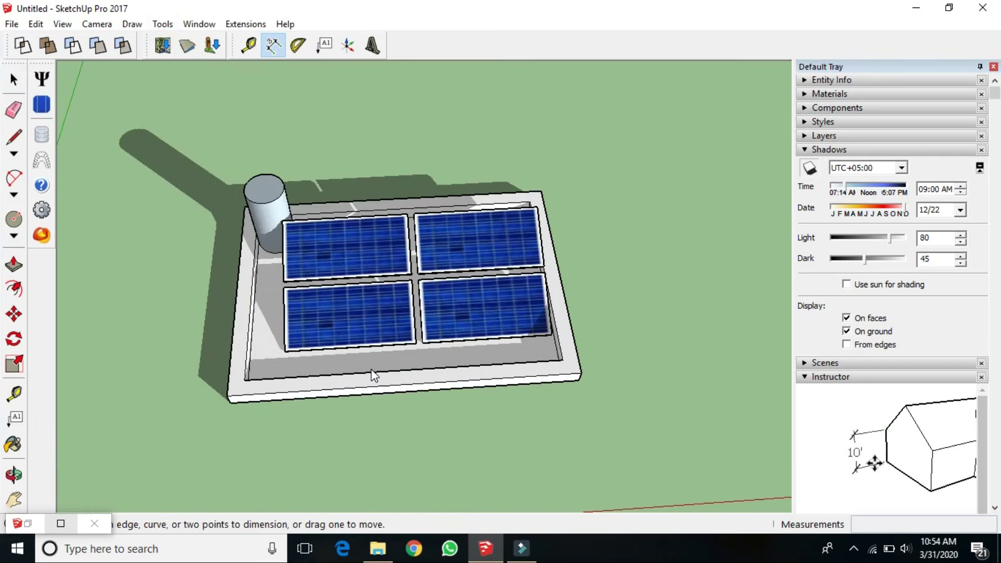
pyautogui.click(374, 373)
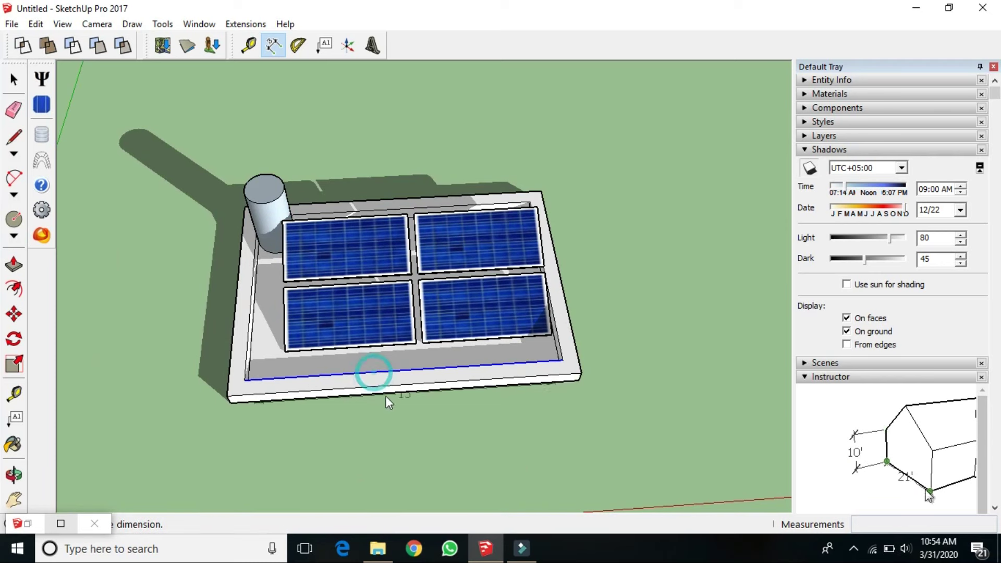
pyautogui.click(386, 430)
pyautogui.click(14, 80)
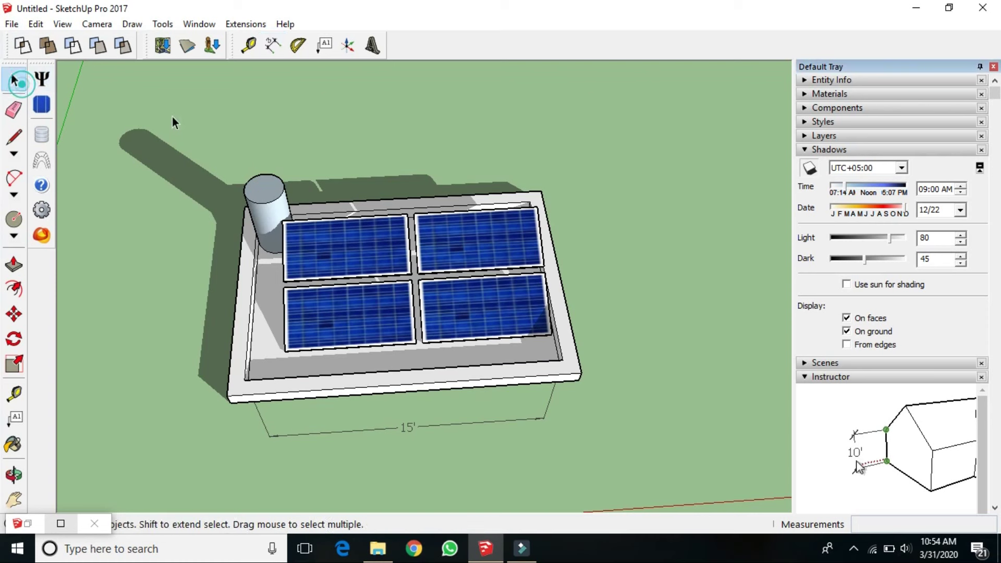
pyautogui.click(179, 121)
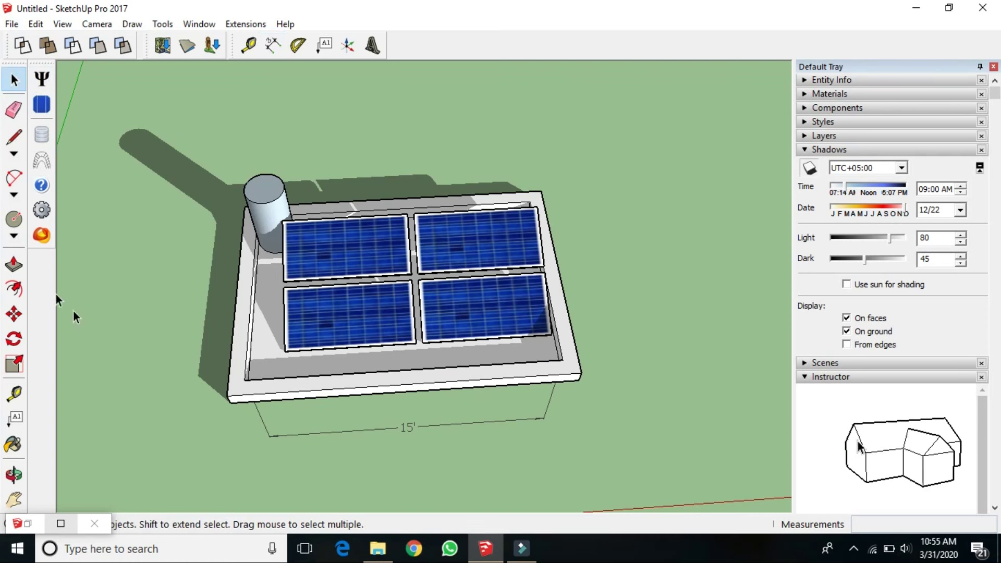
# Step: Add a 10' dimension along the inner right edge of the roof
pyautogui.click(163, 24)
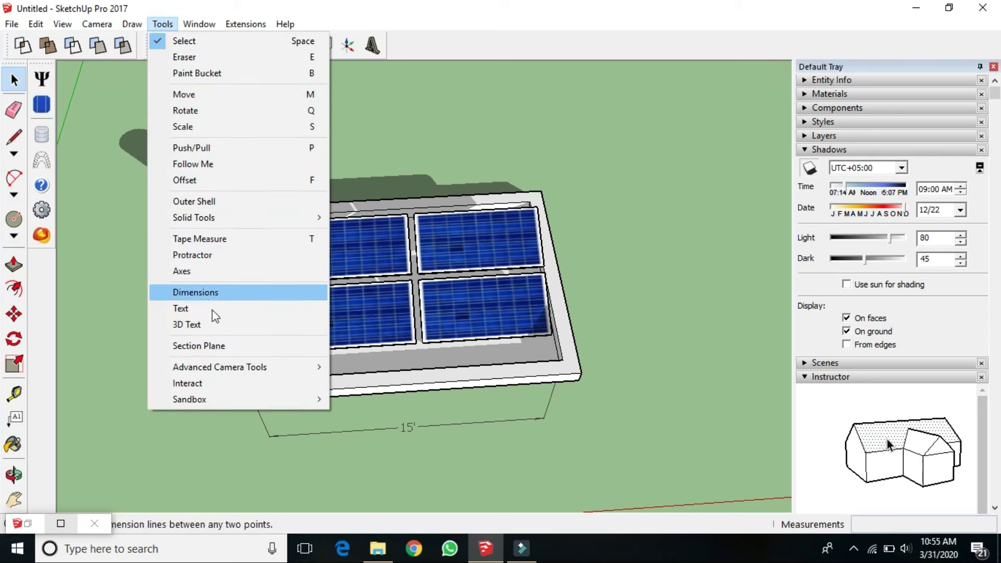
pyautogui.click(208, 290)
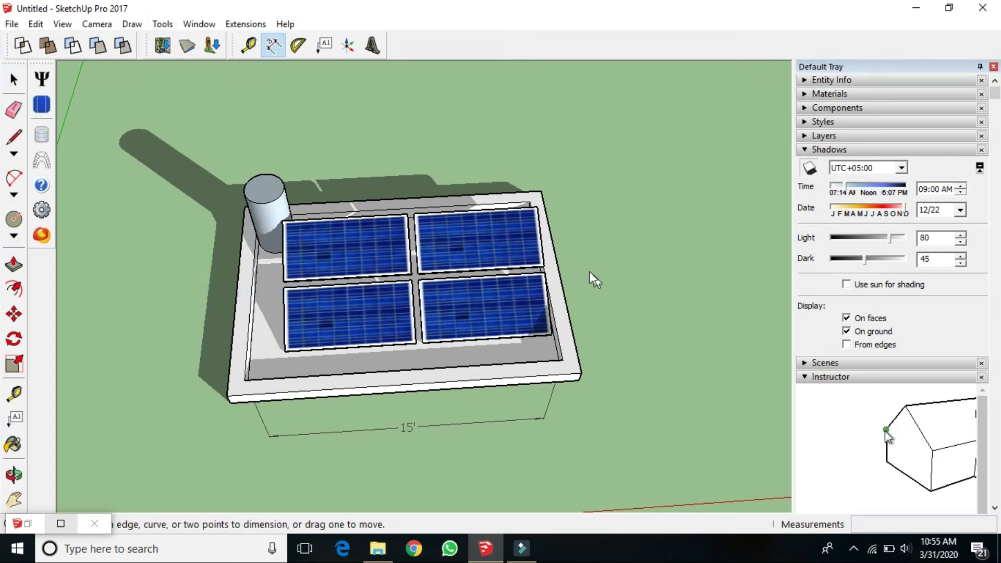
pyautogui.click(566, 301)
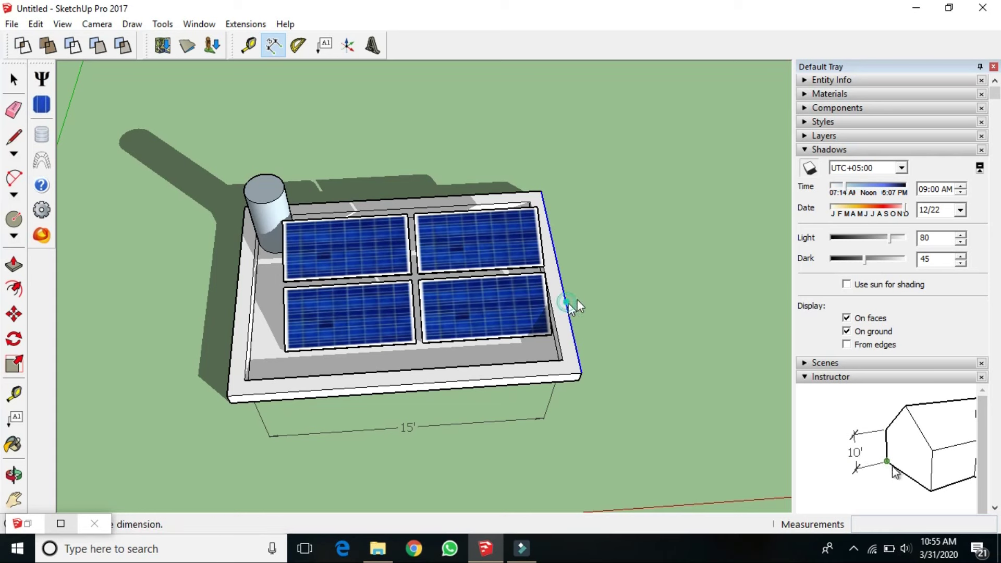
pyautogui.press('Escape')
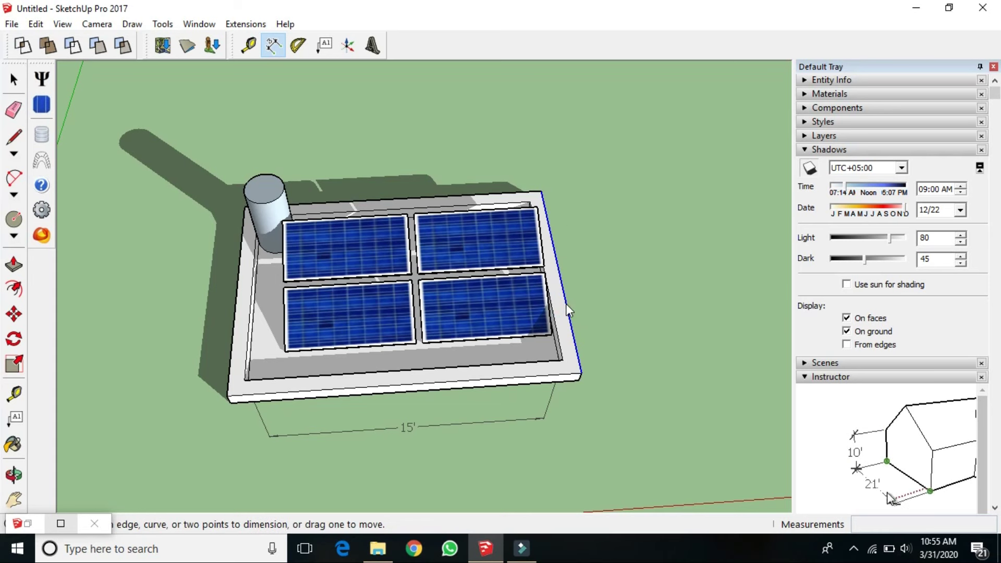
pyautogui.click(555, 313)
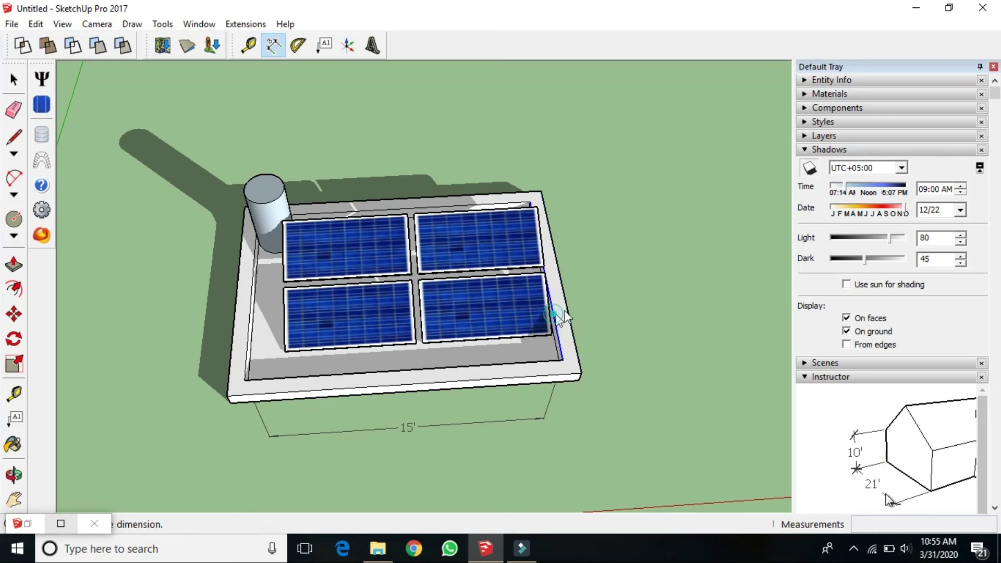
pyautogui.click(602, 298)
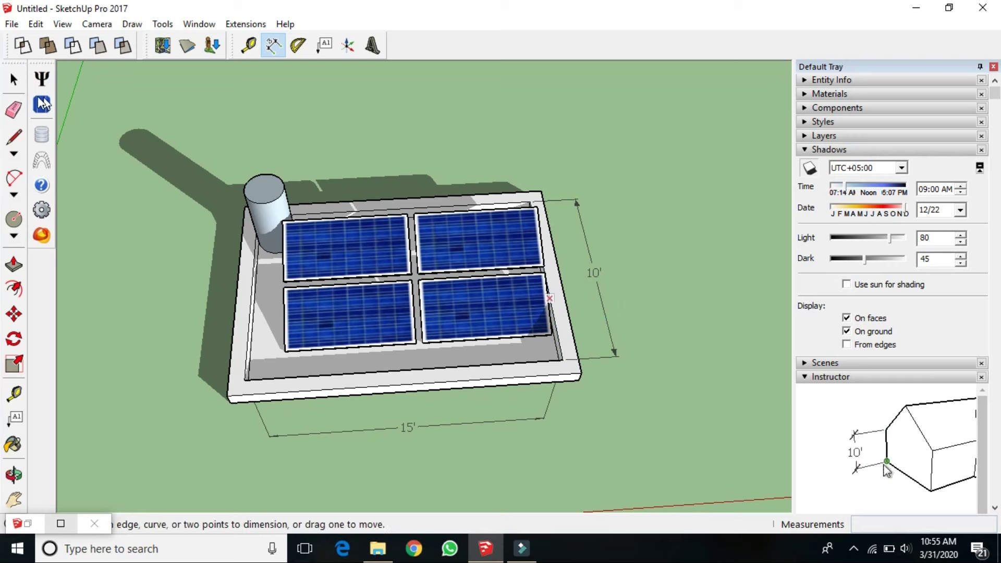
pyautogui.click(15, 80)
pyautogui.click(253, 110)
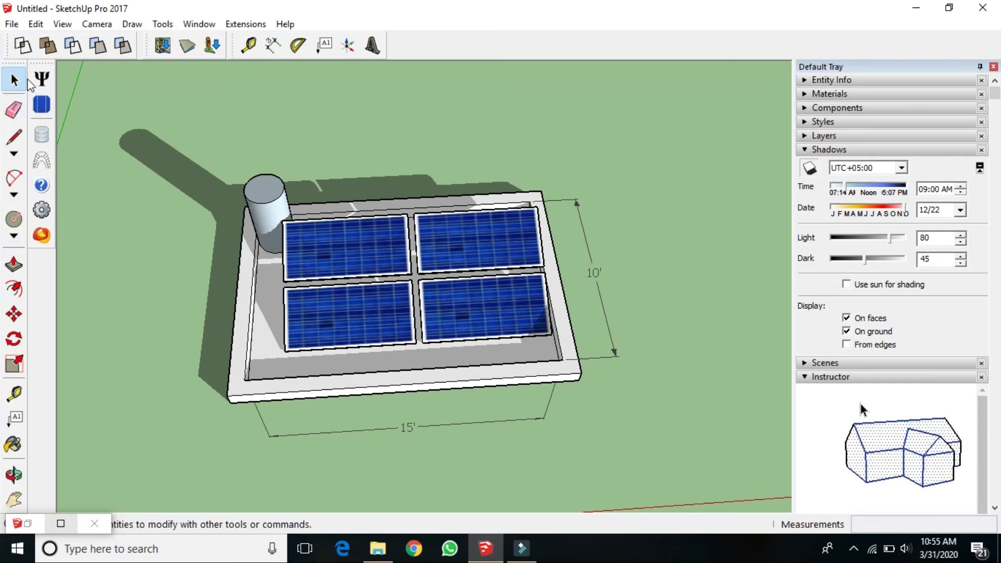
# Step: Pan and orbit to a higher overview of the dimensioned roof
pyautogui.click(14, 499)
pyautogui.moveTo(188, 398); pyautogui.dragTo(222, 334)
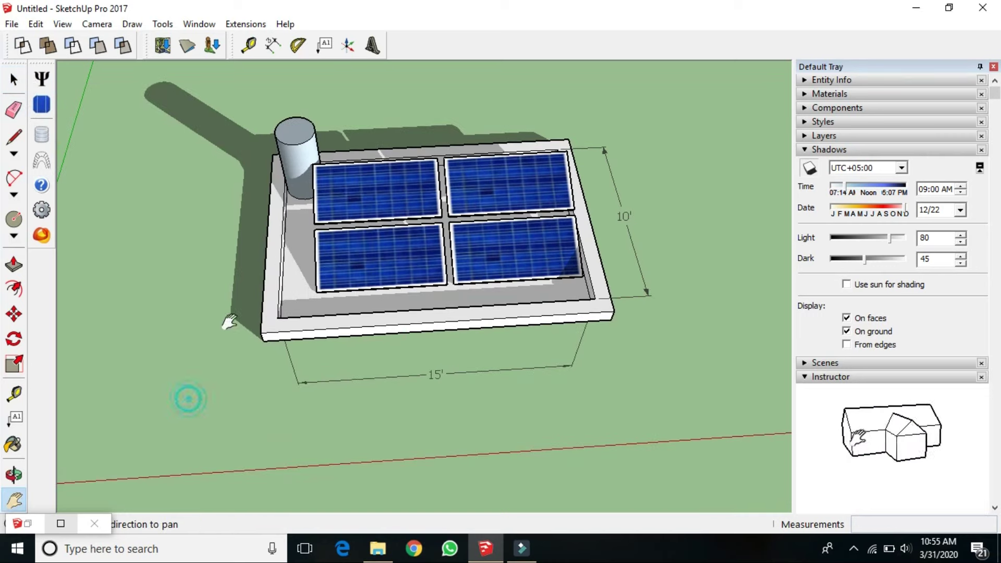
pyautogui.click(14, 475)
pyautogui.moveTo(291, 273)
pyautogui.mouseDown()
pyautogui.moveTo(420, 290)
pyautogui.moveTo(494, 271)
pyautogui.moveTo(290, 248)
pyautogui.moveTo(363, 280)
pyautogui.moveTo(417, 248)
pyautogui.moveTo(396, 313)
pyautogui.mouseUp()
pyautogui.click(14, 79)
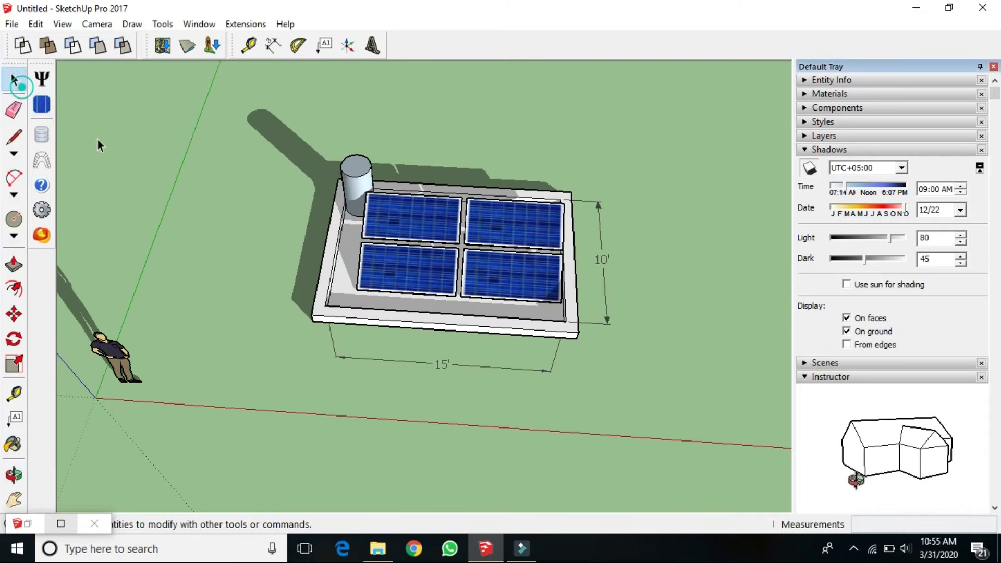
pyautogui.click(15, 498)
pyautogui.moveTo(393, 261); pyautogui.dragTo(414, 290)
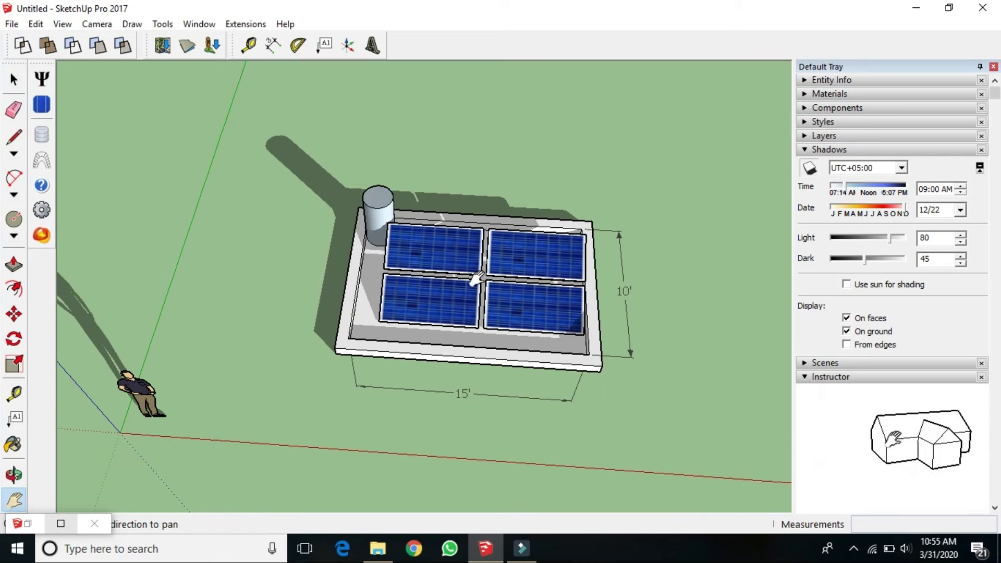